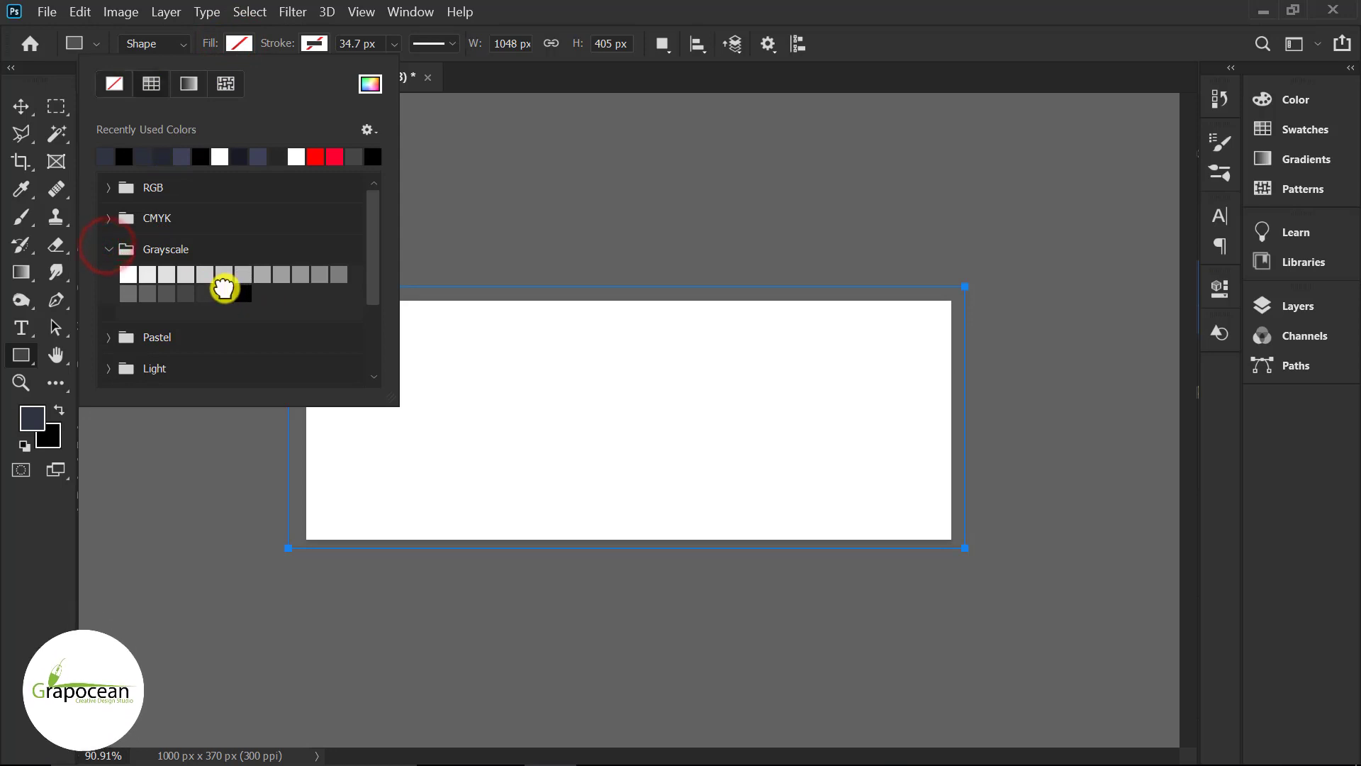
Step: Fill the canvas-covering rectangle with a near-black swatch from the Grayscale set
{"action": "left_click", "coordinate": [224, 289]}
{"action": "left_click", "coordinate": [17, 104]}
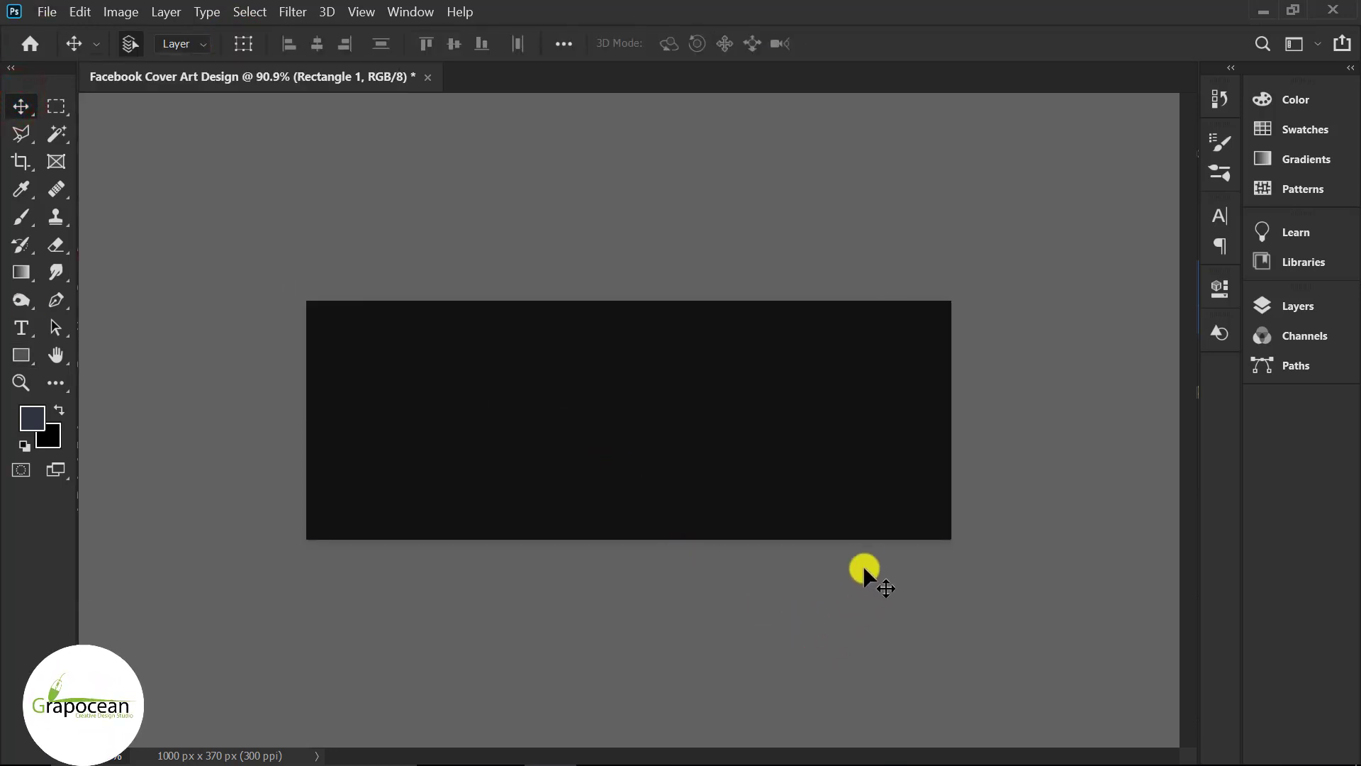
{"action": "scroll", "coordinate": [878, 560], "scroll_direction": "up", "scroll_amount": 2}
Step: Draw a rounded rectangle about 211 × 49 px near the canvas centre on a new layer
{"action": "right_click", "coordinate": [22, 354]}
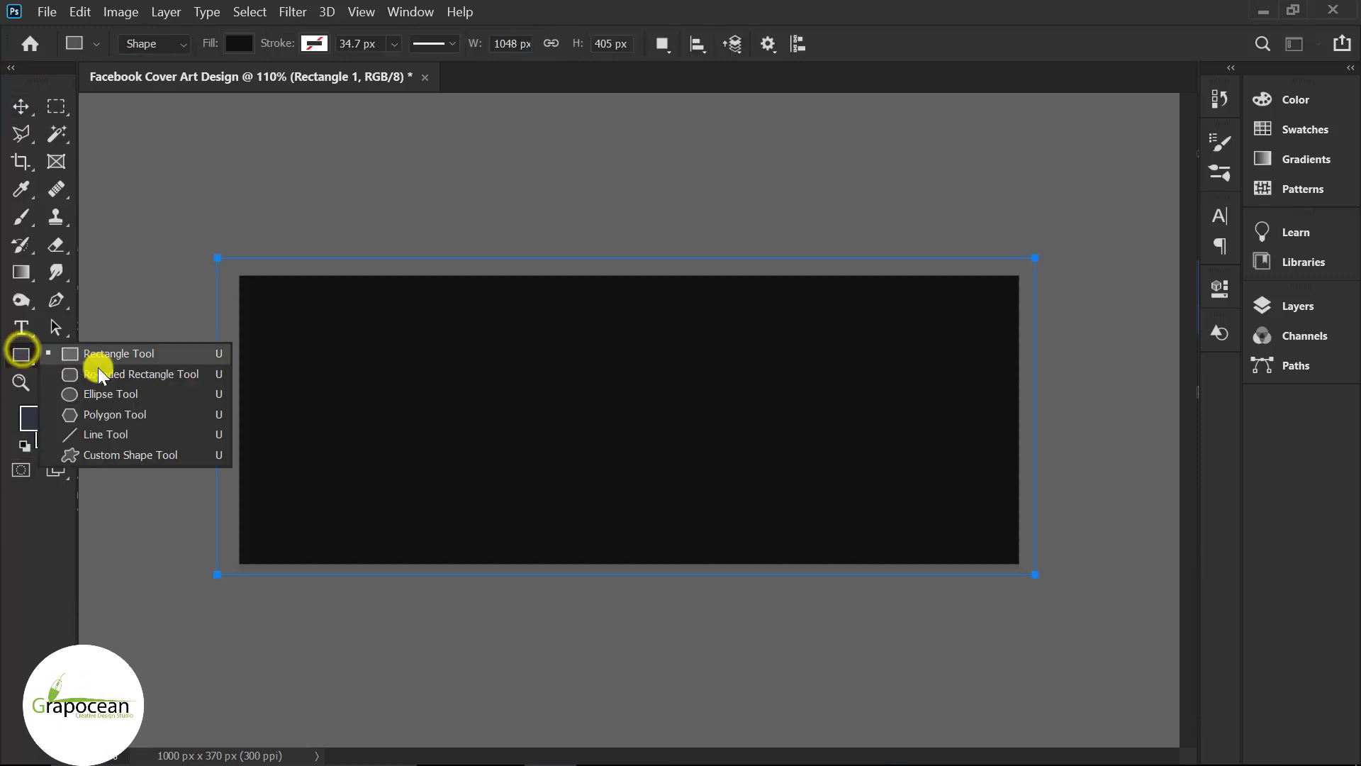
{"action": "left_click", "coordinate": [104, 376]}
{"action": "left_click", "coordinate": [1307, 312]}
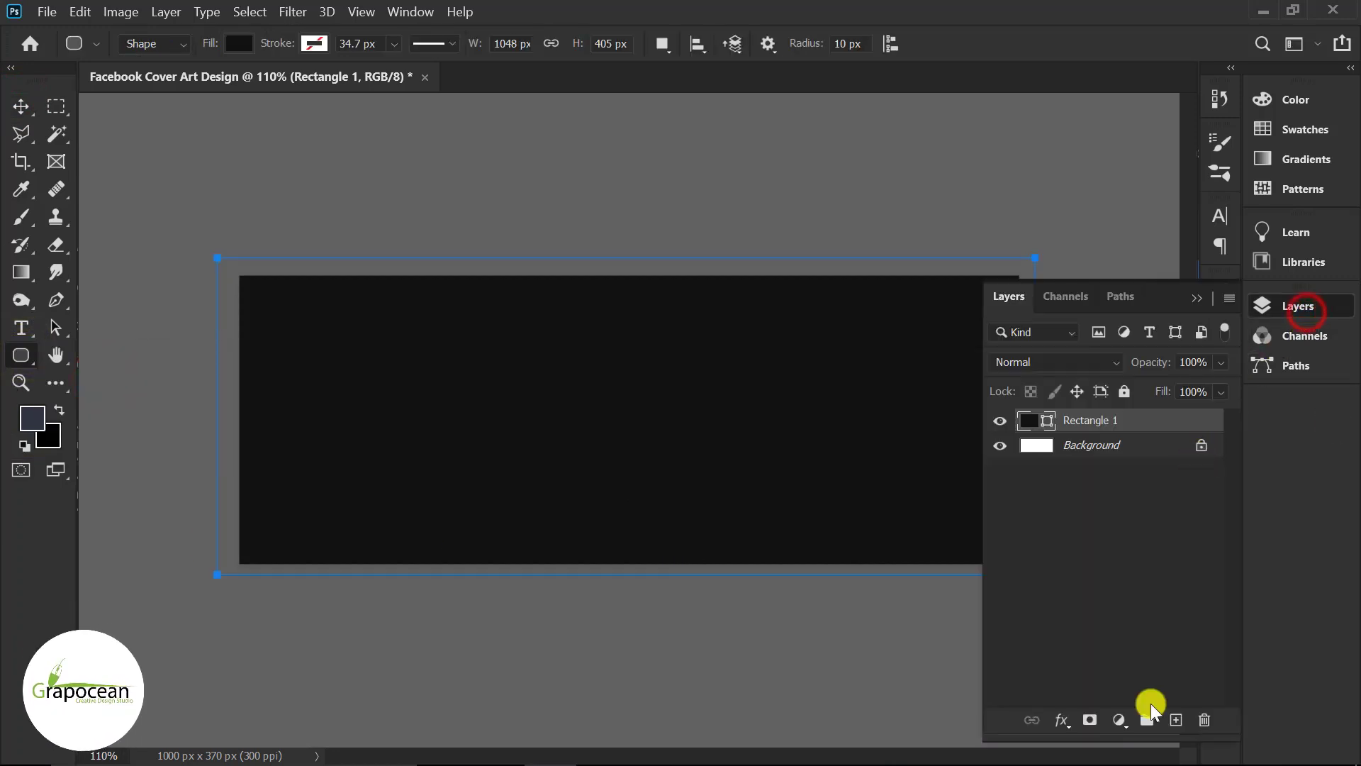
{"action": "left_click", "coordinate": [1176, 720]}
{"action": "left_click_drag", "start_coordinate": [535, 417], "coordinate": [699, 455]}
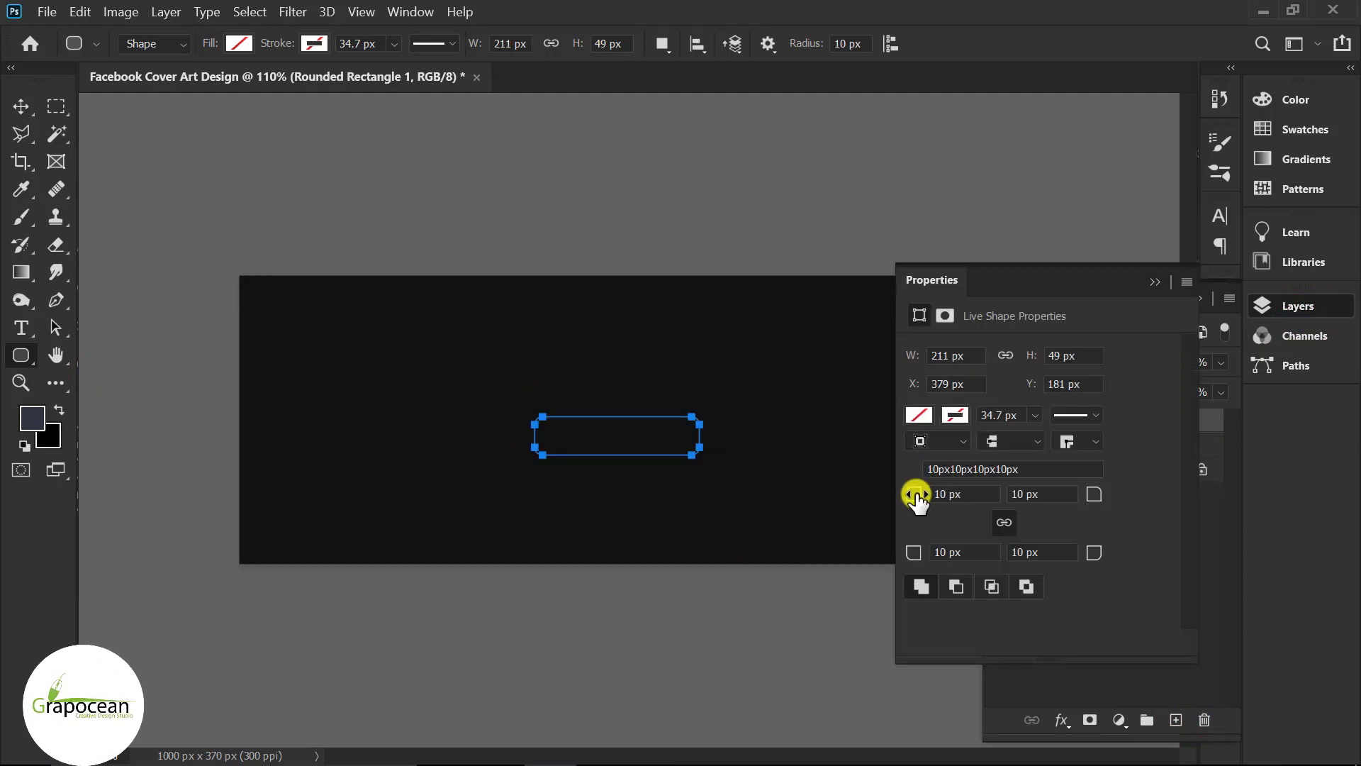
Step: Increase all four corner radii of the rounded rectangle to 24.5 px so its ends are fully round
{"action": "left_click_drag", "start_coordinate": [915, 496], "coordinate": [1087, 501]}
{"action": "left_click", "coordinate": [22, 108]}
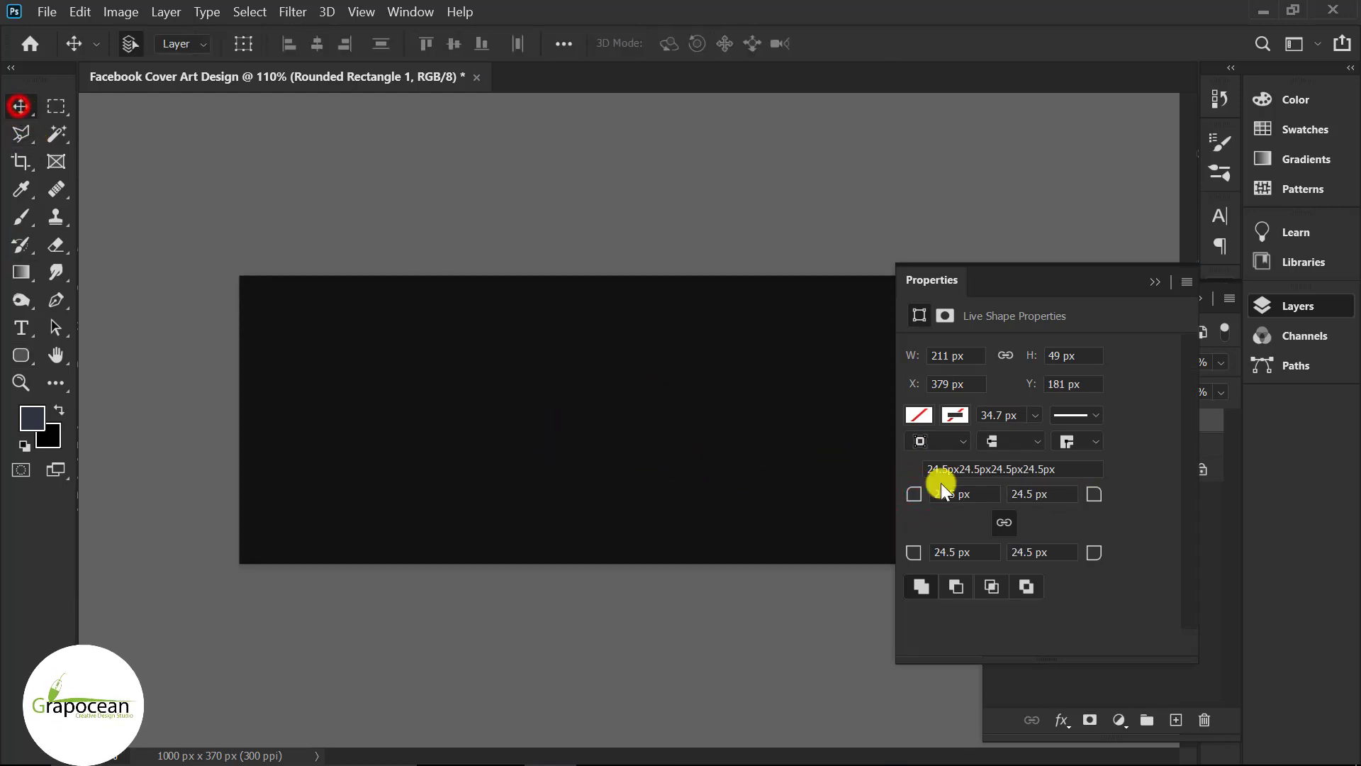
{"action": "left_click", "coordinate": [1156, 273]}
Step: Fill the rounded rectangle with the red recently used colour
{"action": "left_click", "coordinate": [21, 355]}
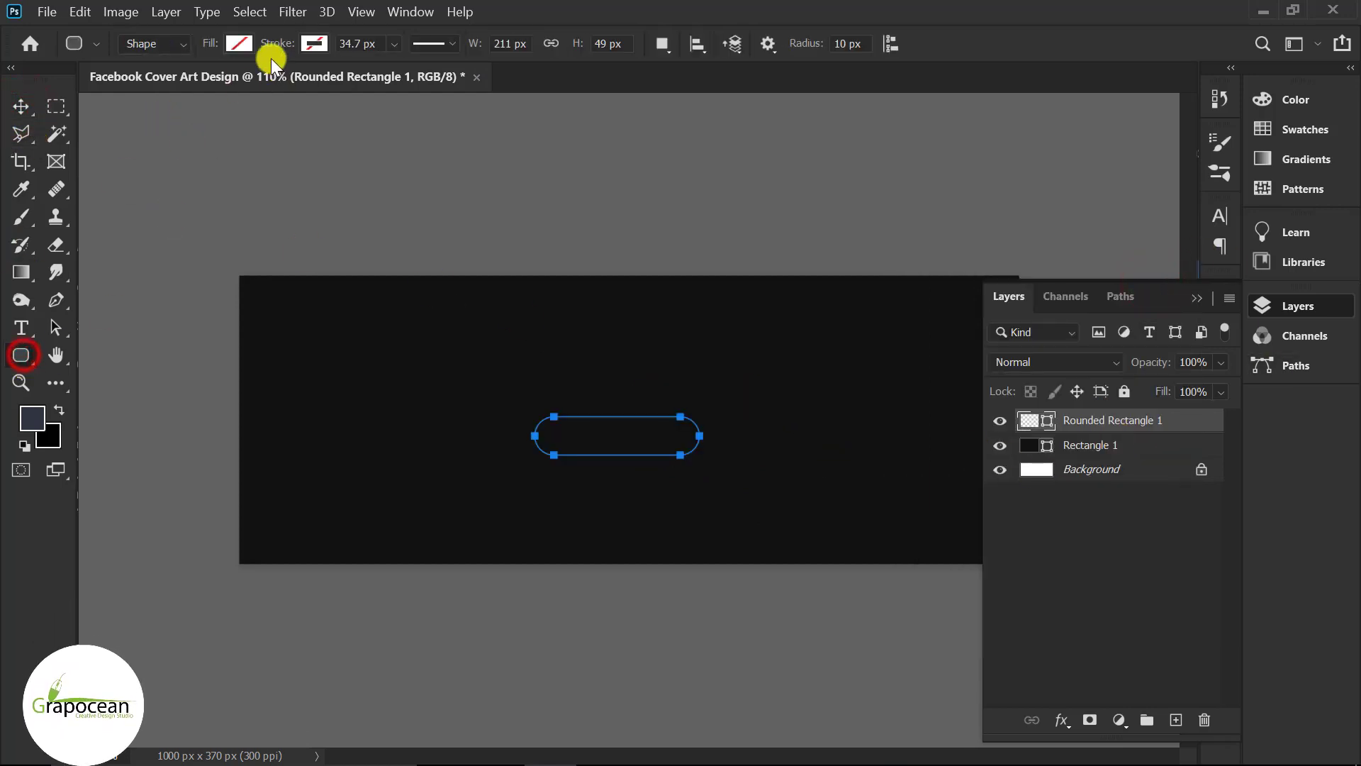
{"action": "left_click", "coordinate": [239, 44]}
{"action": "left_click", "coordinate": [335, 155]}
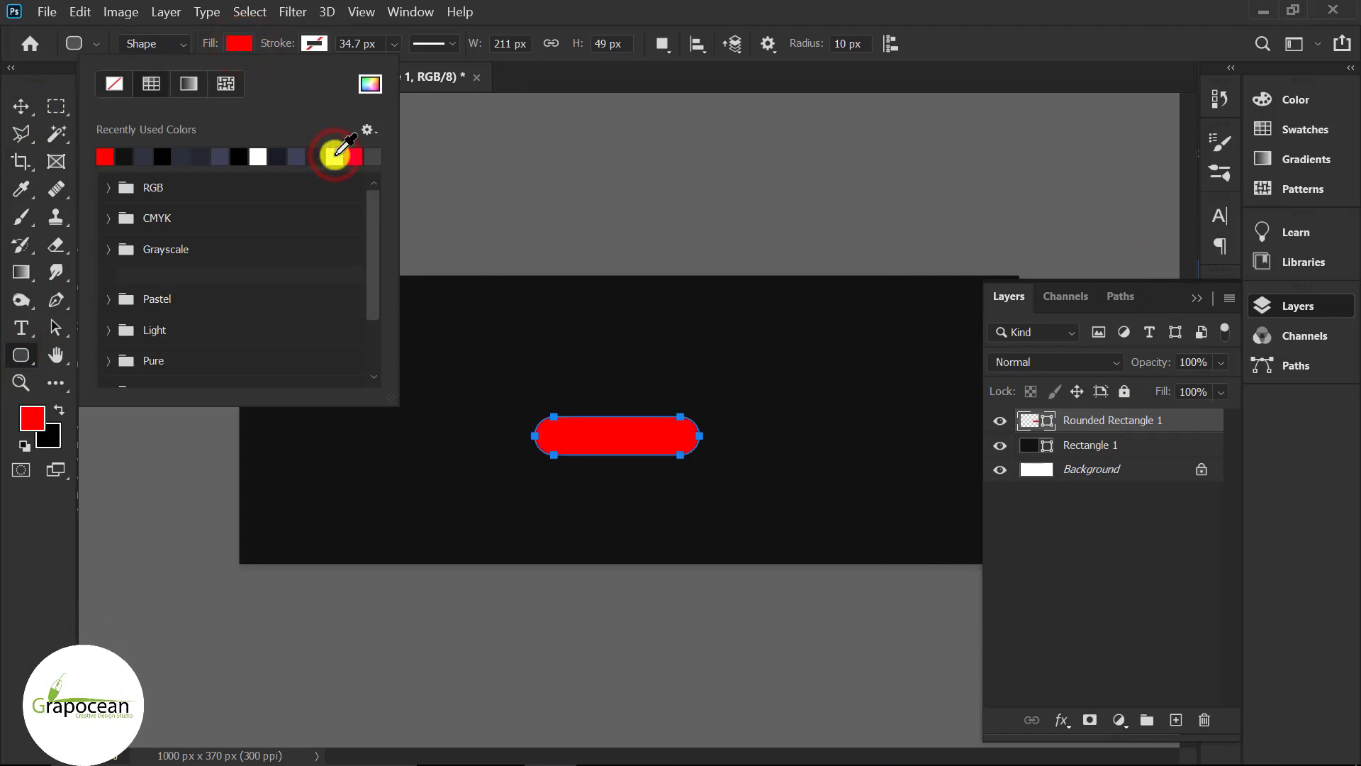
{"action": "left_click", "coordinate": [22, 108]}
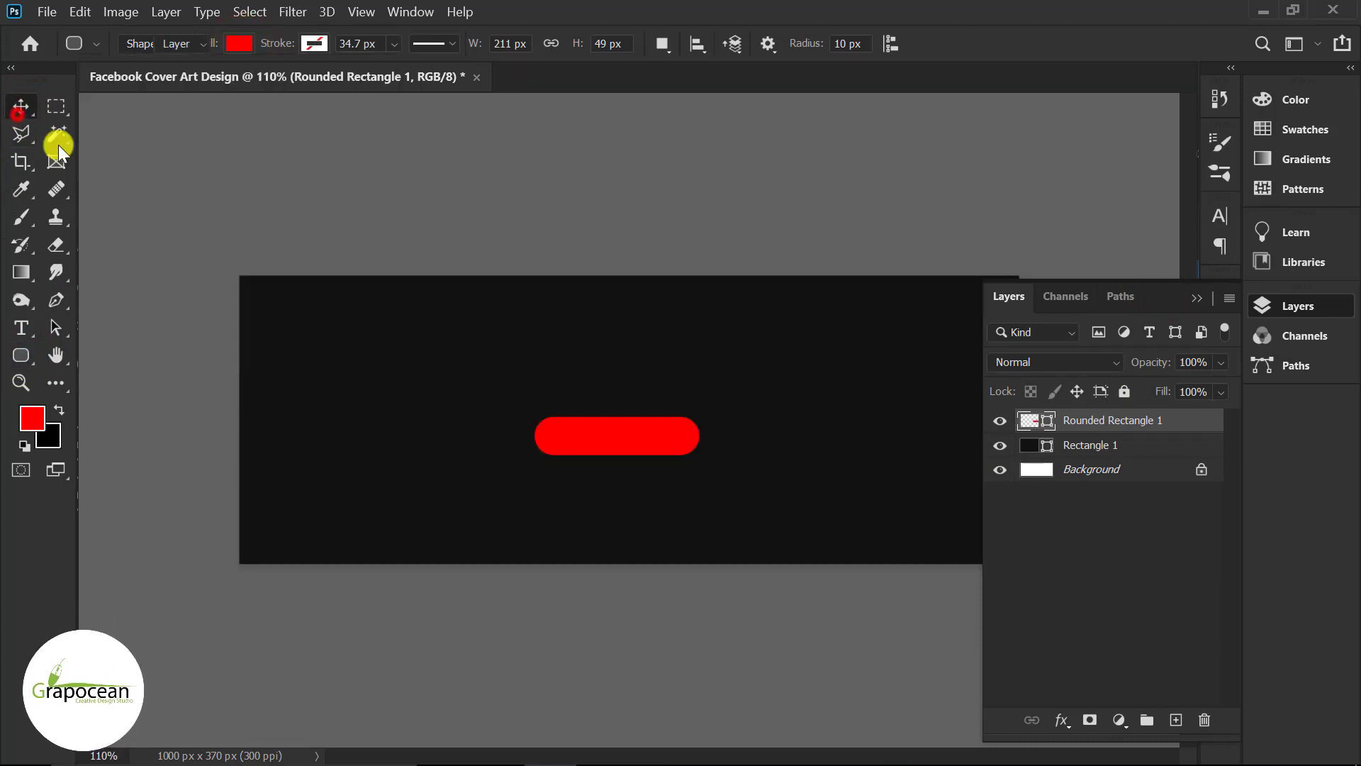
{"action": "left_click", "coordinate": [134, 283]}
Step: Move the red pill to the canvas's upper right and reduce its height to about 39 px with Free Transform
{"action": "scroll", "coordinate": [709, 441], "scroll_direction": "down", "scroll_amount": 2}
{"action": "left_click_drag", "start_coordinate": [645, 432], "coordinate": [796, 394]}
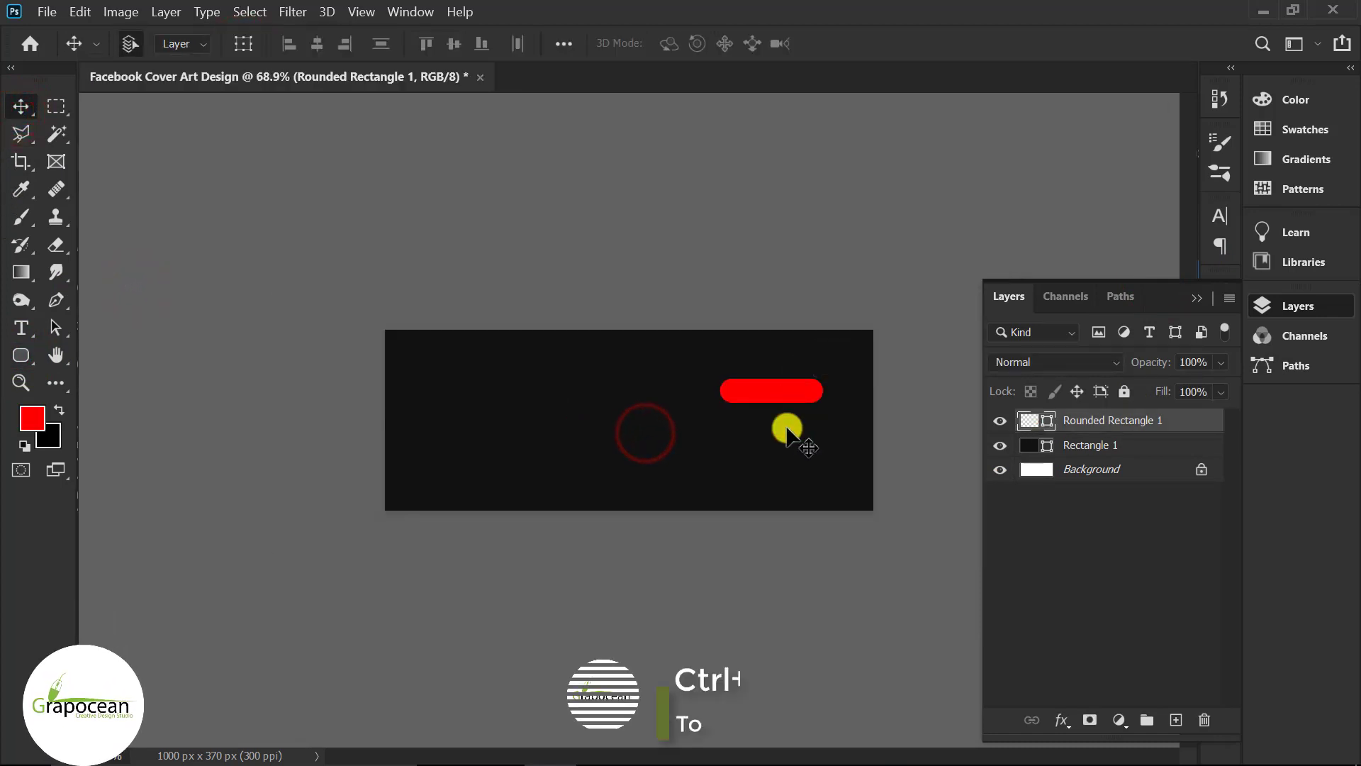
{"action": "key", "text": "ctrl+t"}
{"action": "key", "text": "ctrl+plus"}
{"action": "key", "text": "ctrl+plus"}
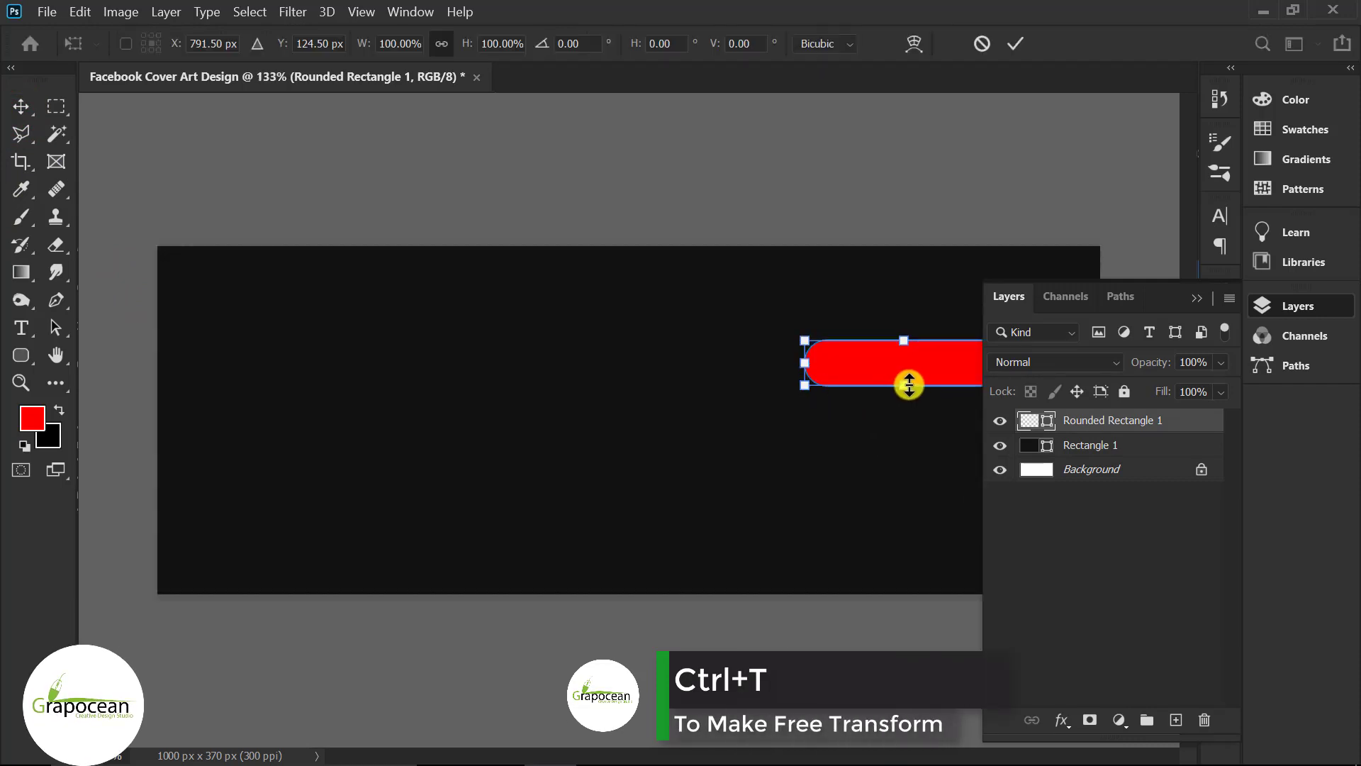
{"action": "left_click_drag", "start_coordinate": [904, 385], "coordinate": [907, 374]}
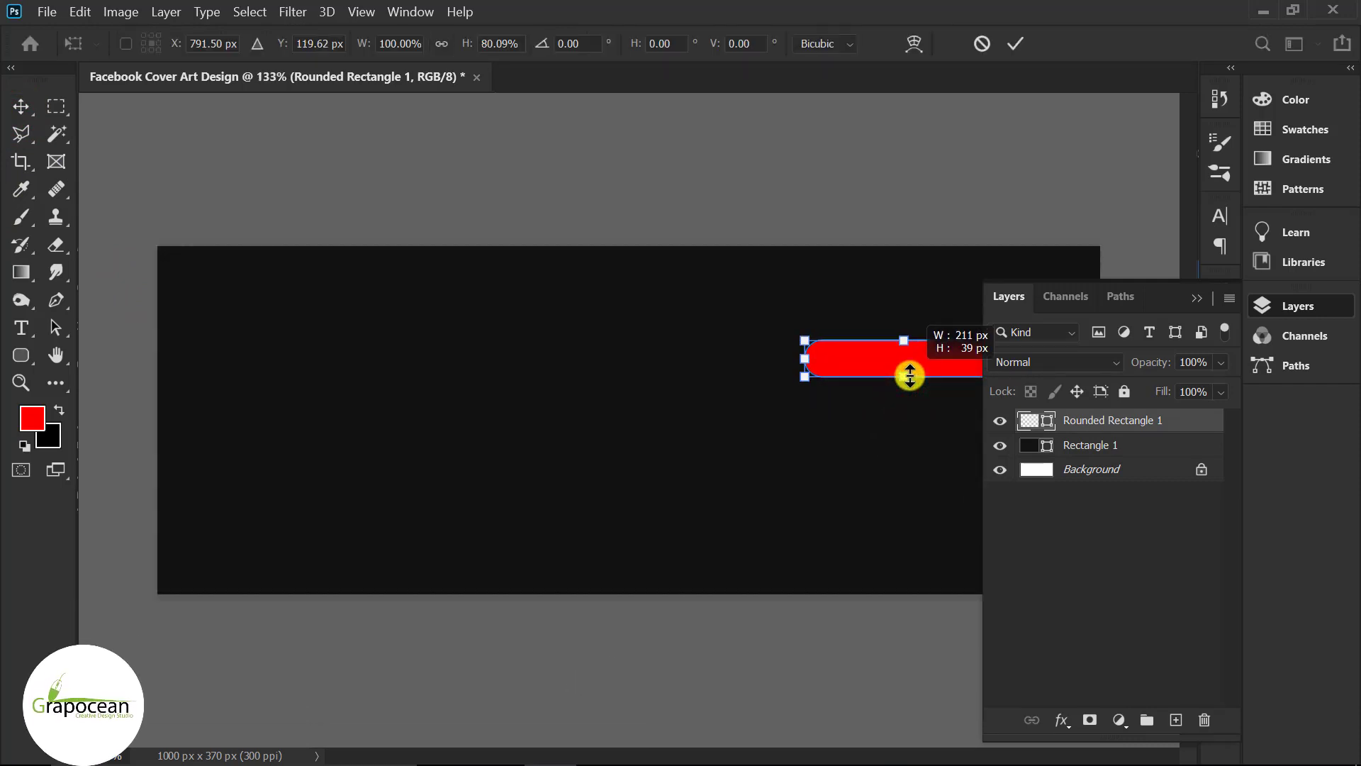
{"action": "left_click", "coordinate": [1015, 43]}
Step: Rotate the red pill clockwise by about 45° with Free Transform
{"action": "scroll", "coordinate": [471, 435], "scroll_direction": "down", "scroll_amount": 3}
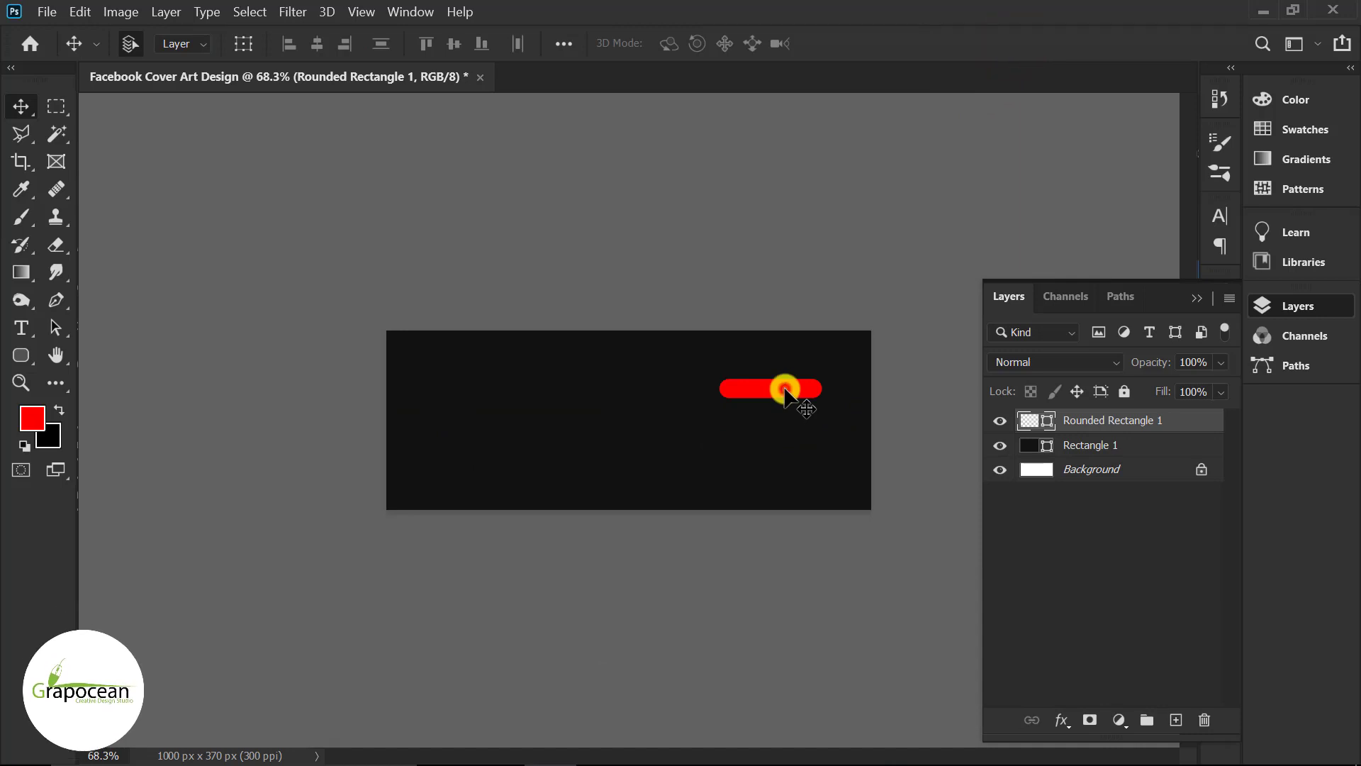
{"action": "key", "text": "ctrl+t"}
{"action": "left_click_drag", "start_coordinate": [823, 406], "coordinate": [834, 467]}
{"action": "left_click", "coordinate": [1017, 44]}
{"action": "scroll", "coordinate": [854, 436], "scroll_direction": "up", "scroll_amount": 2}
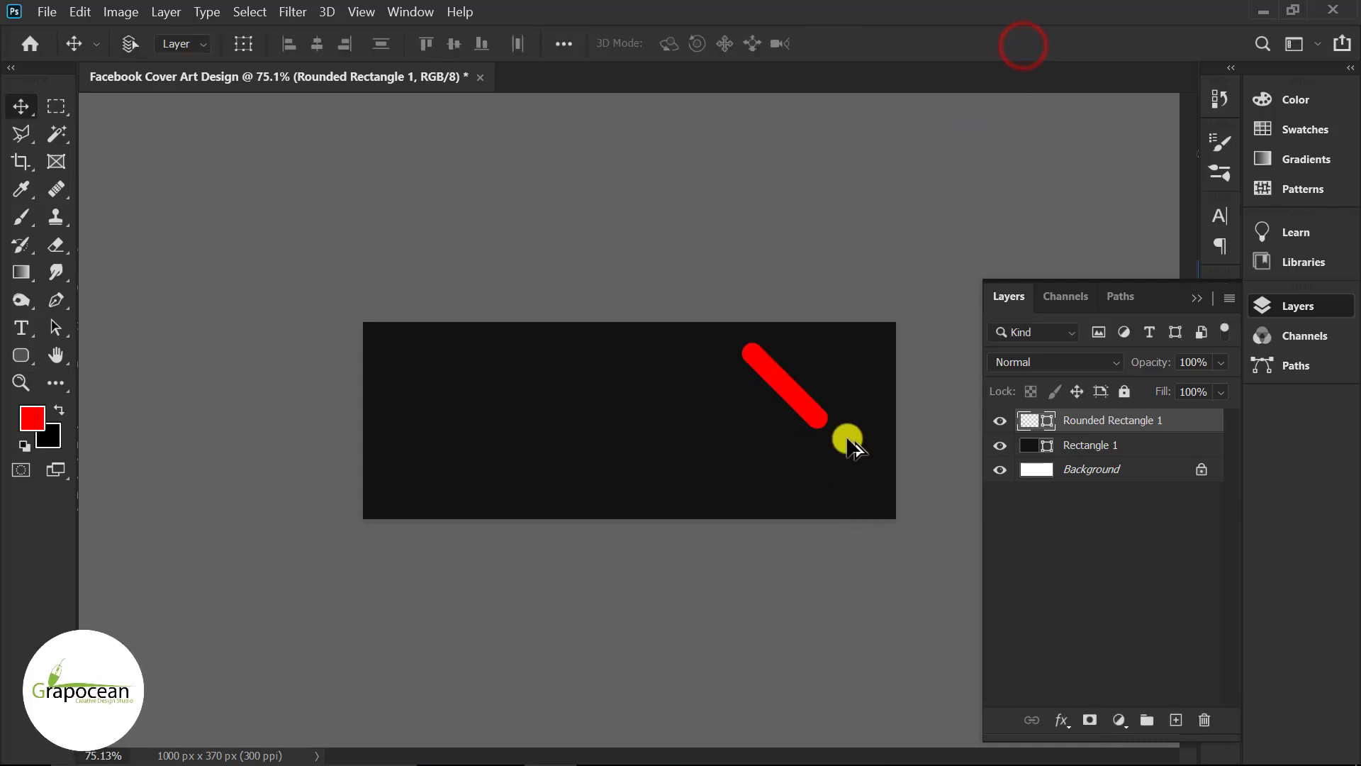
Step: Move the pill into the canvas's top-right corner and add two copies, one alongside it and one further down across the right edge
{"action": "scroll", "coordinate": [851, 441], "scroll_direction": "up", "scroll_amount": 1}
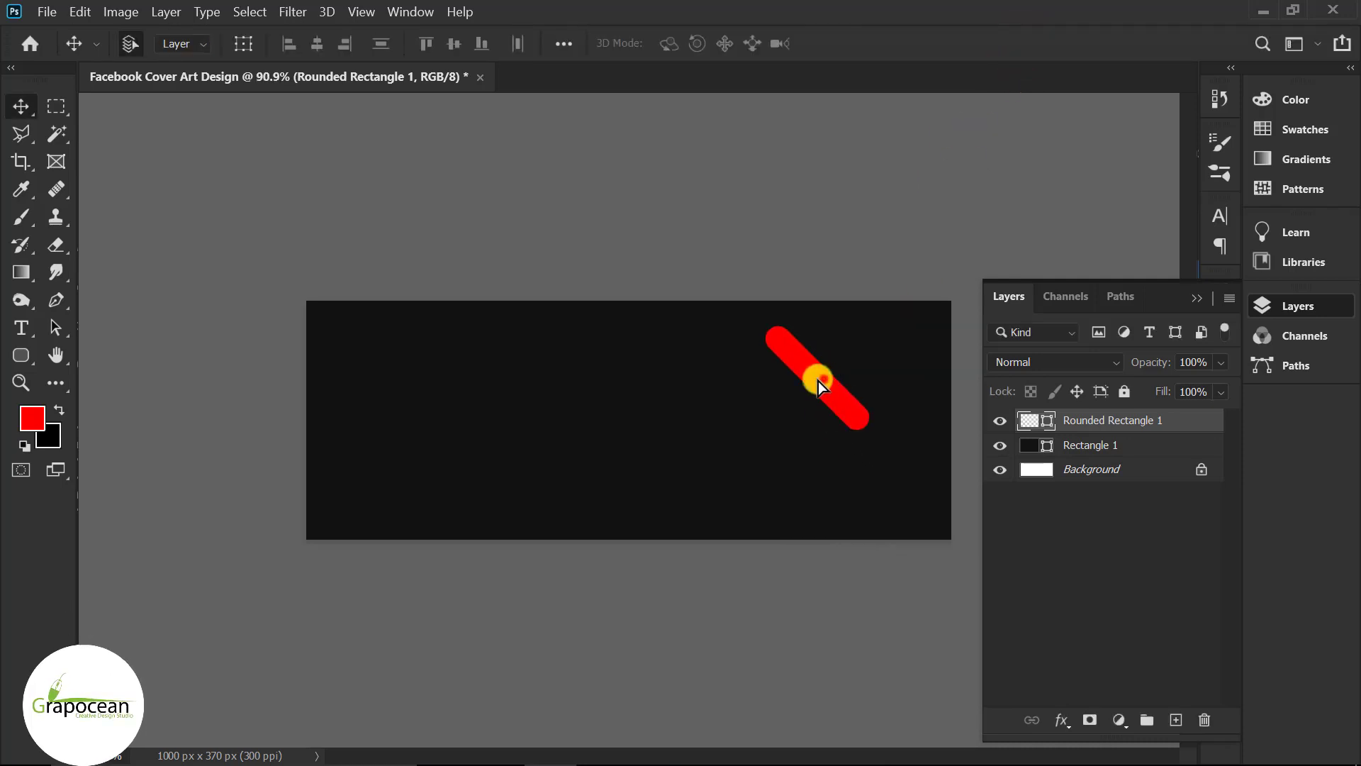
{"action": "left_click_drag", "start_coordinate": [818, 381], "coordinate": [913, 350]}
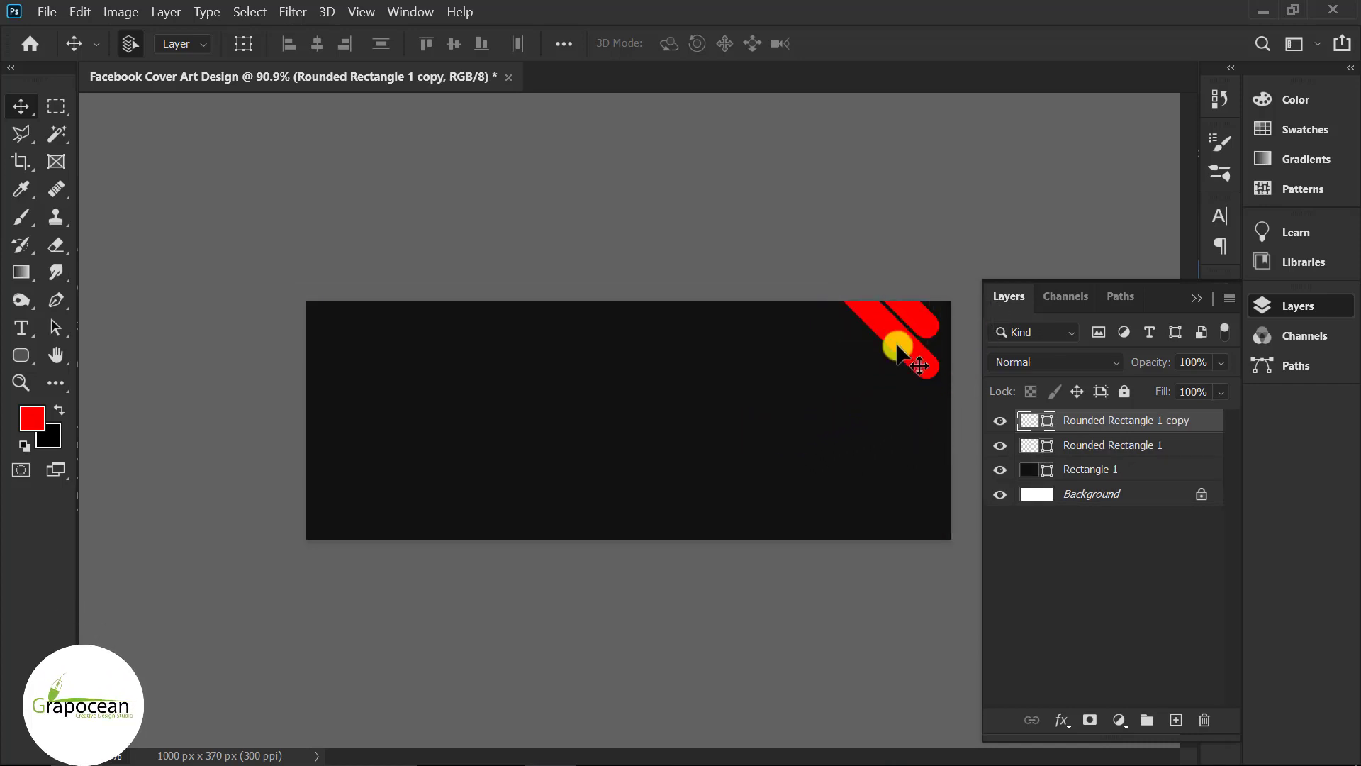
{"action": "left_click_drag", "start_coordinate": [897, 347], "coordinate": [964, 421]}
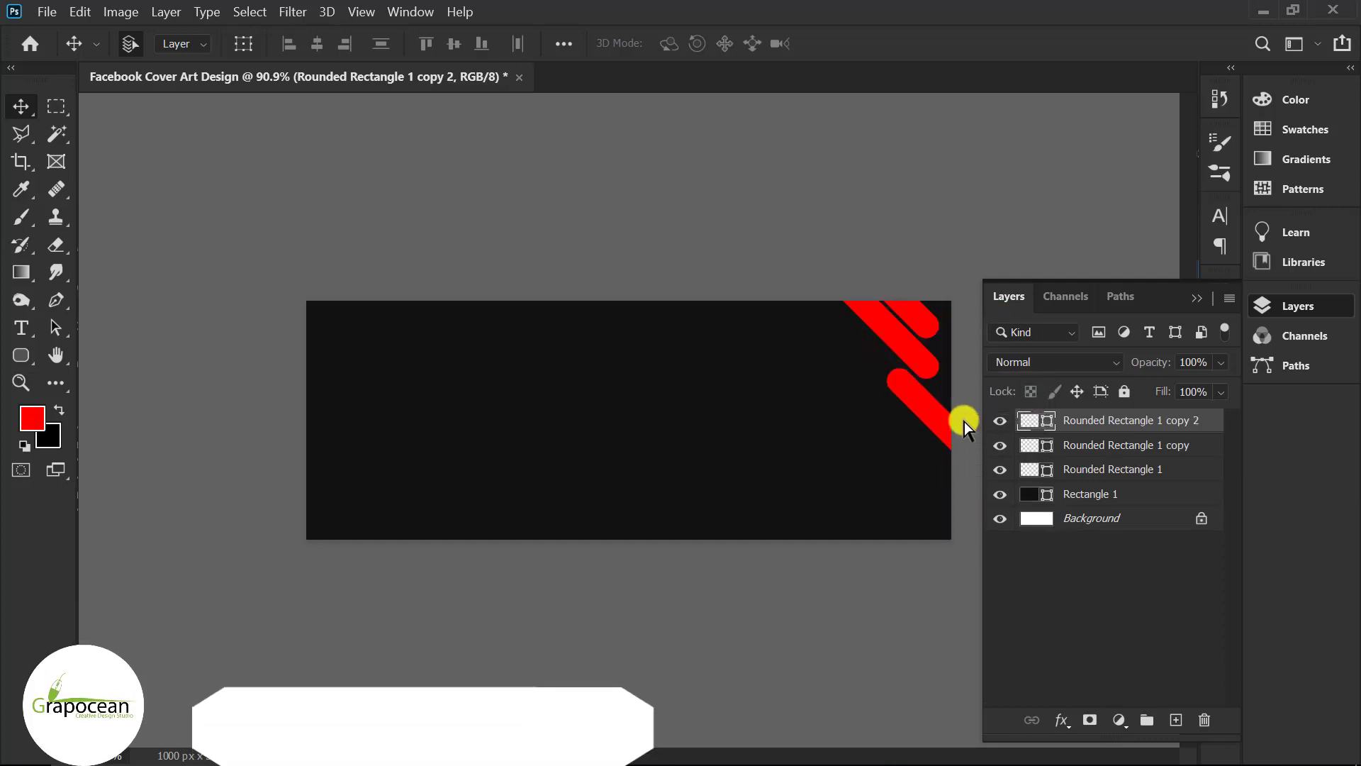
Step: Duplicate the lowest red pill and place a copy just above it, partly off the canvas's right edge
{"action": "scroll", "coordinate": [964, 421], "scroll_direction": "up", "scroll_amount": 3}
{"action": "scroll", "coordinate": [811, 401], "scroll_direction": "down", "scroll_amount": 5}
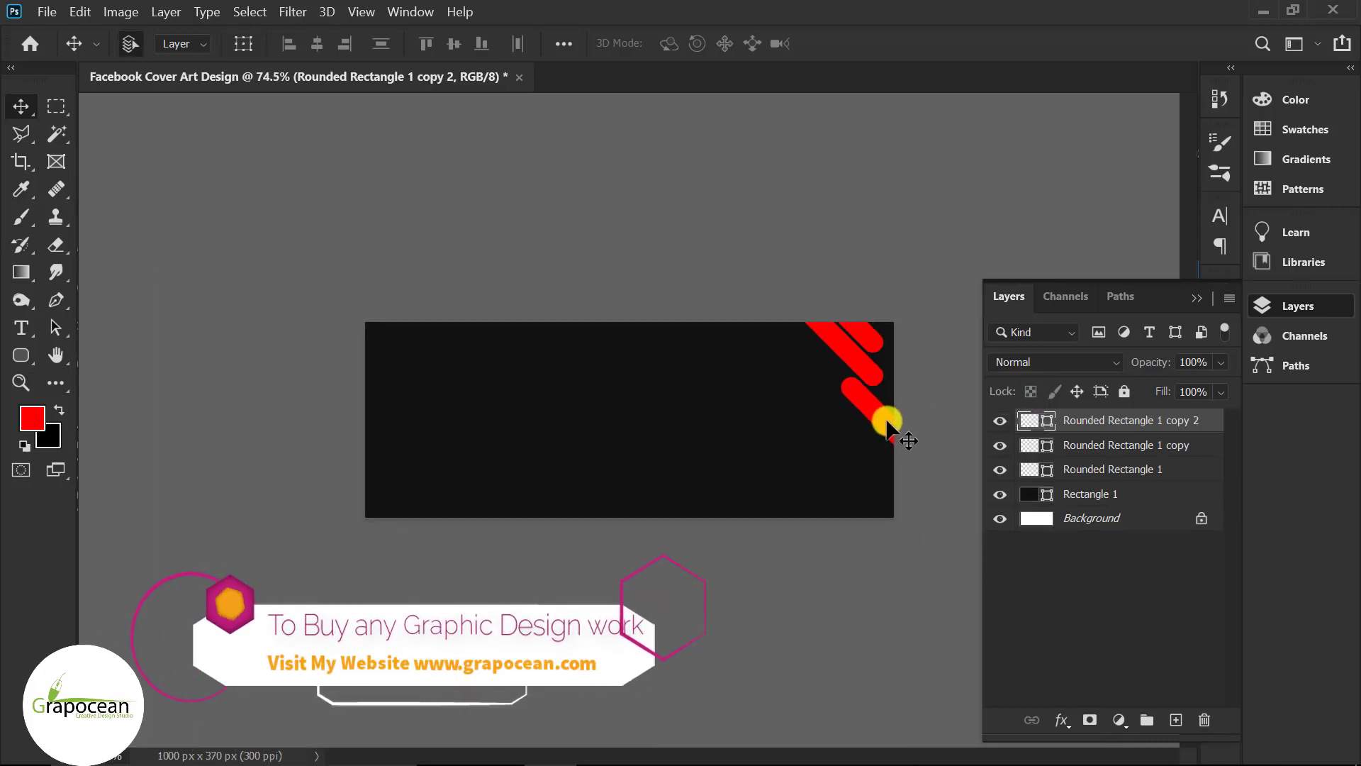
{"action": "scroll", "coordinate": [887, 418], "scroll_direction": "up", "scroll_amount": 2}
{"action": "left_click", "coordinate": [1198, 299]}
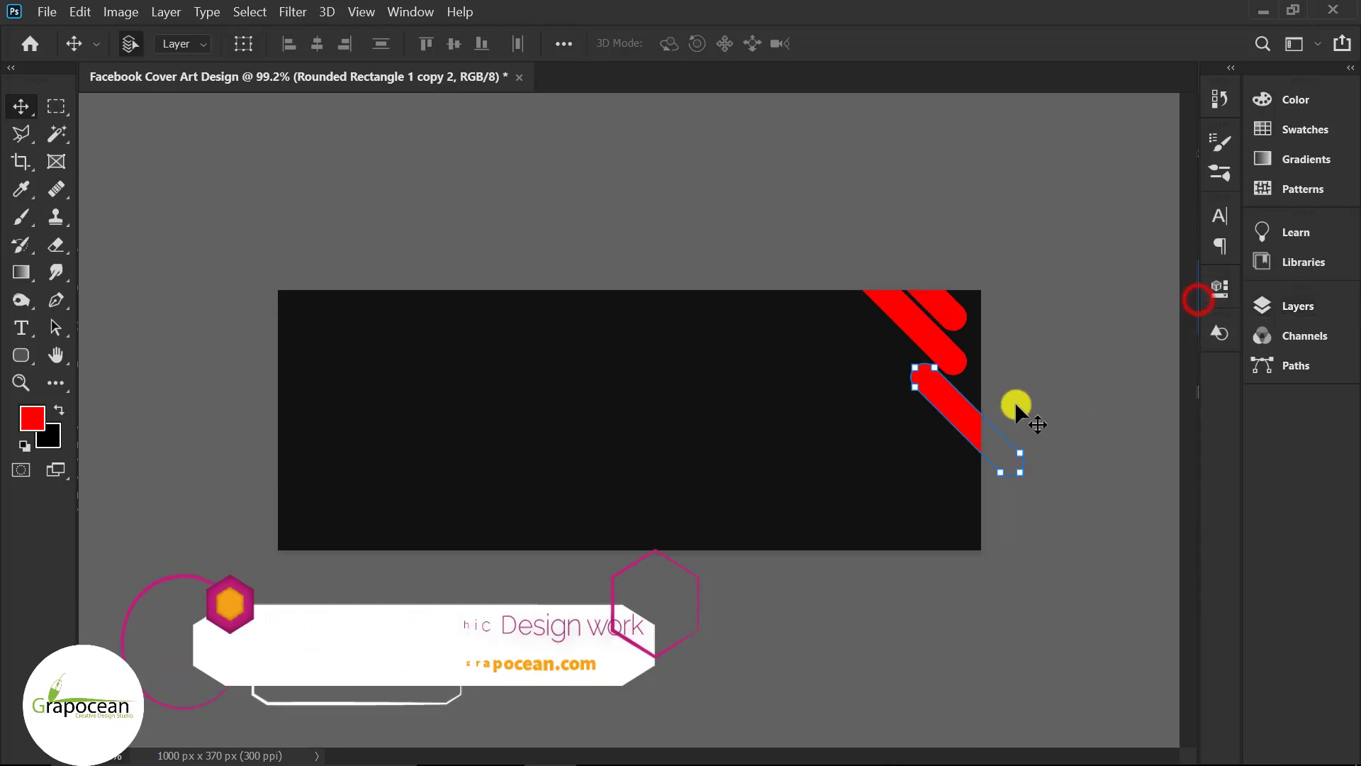
{"action": "left_click", "coordinate": [1298, 306]}
{"action": "left_click_drag", "start_coordinate": [1202, 421], "coordinate": [1176, 721]}
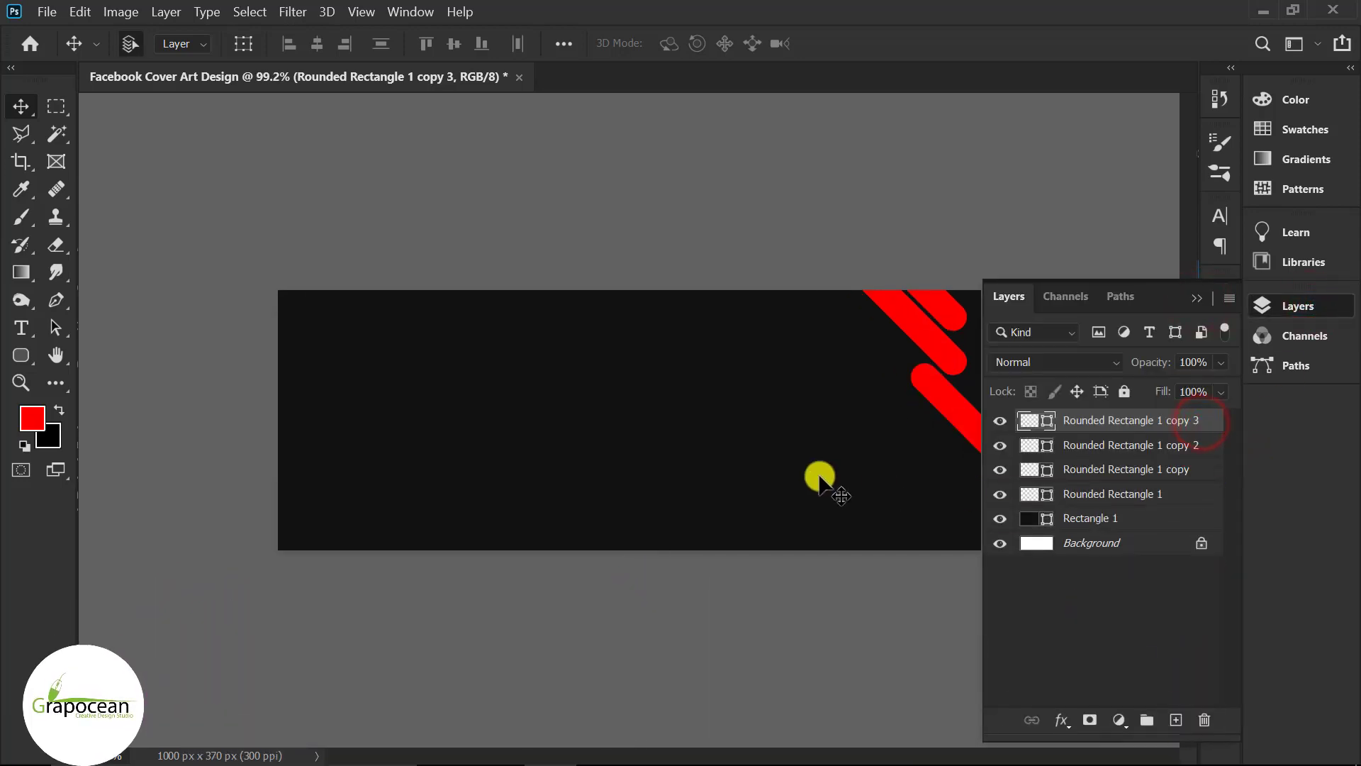
{"action": "scroll", "coordinate": [830, 439], "scroll_direction": "down", "scroll_amount": 2}
{"action": "mouse_move", "coordinate": [853, 414]}
{"action": "left_mouse_down"}
{"action": "mouse_move", "coordinate": [867, 426]}
{"action": "mouse_move", "coordinate": [866, 406]}
{"action": "left_mouse_up"}
{"action": "scroll", "coordinate": [858, 401], "scroll_direction": "up", "scroll_amount": 2}
{"action": "scroll", "coordinate": [855, 401], "scroll_direction": "down", "scroll_amount": 2}
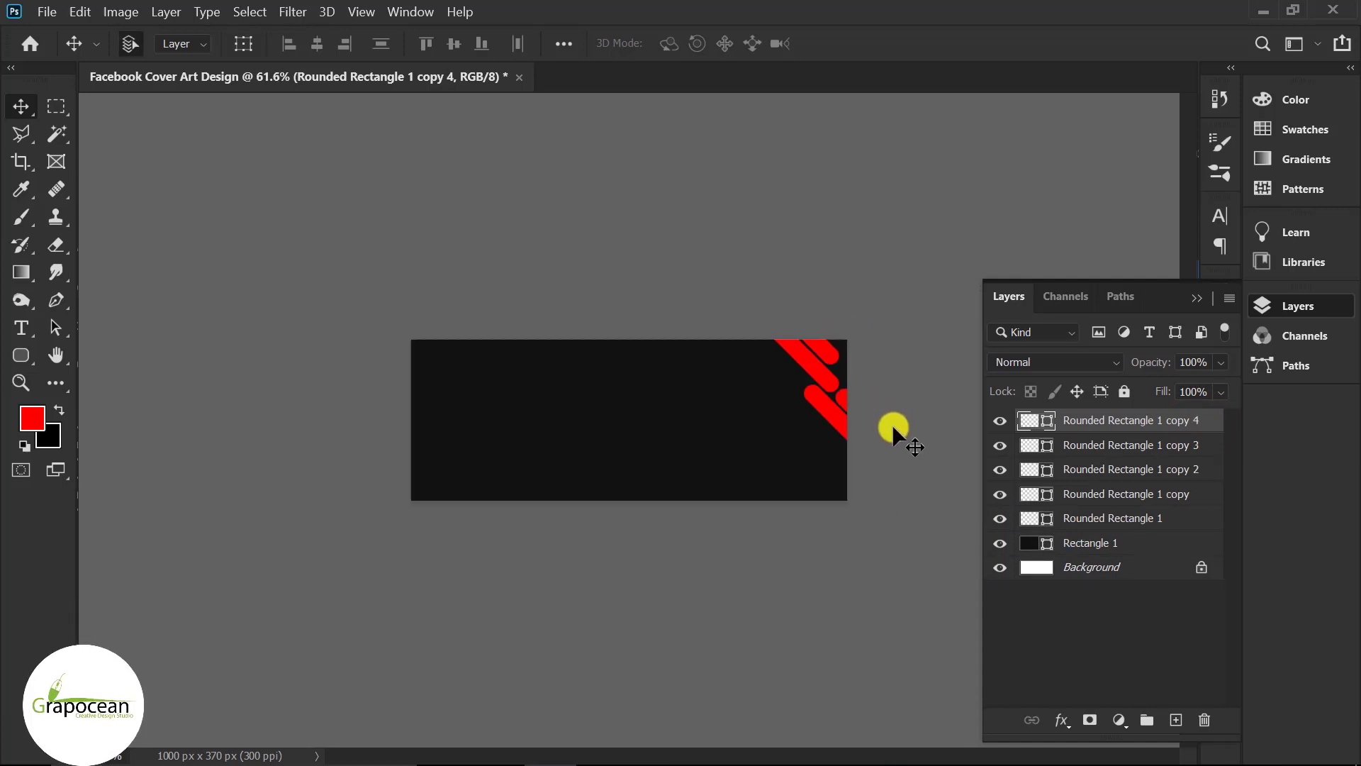
Step: Try a further copy of the right-edge pill higher along the edge, delete it and clear the layer selection
{"action": "left_click_drag", "start_coordinate": [840, 394], "coordinate": [845, 369]}
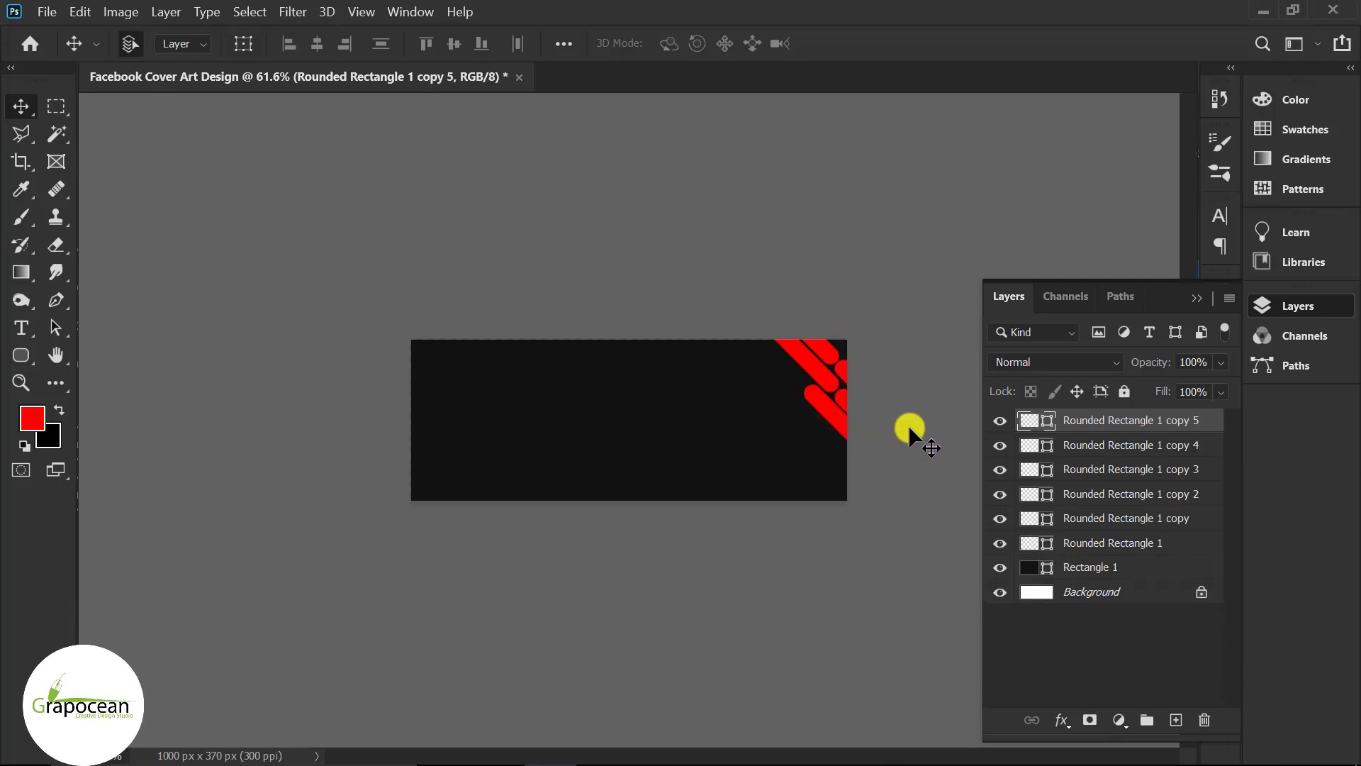
{"action": "key", "text": "Delete"}
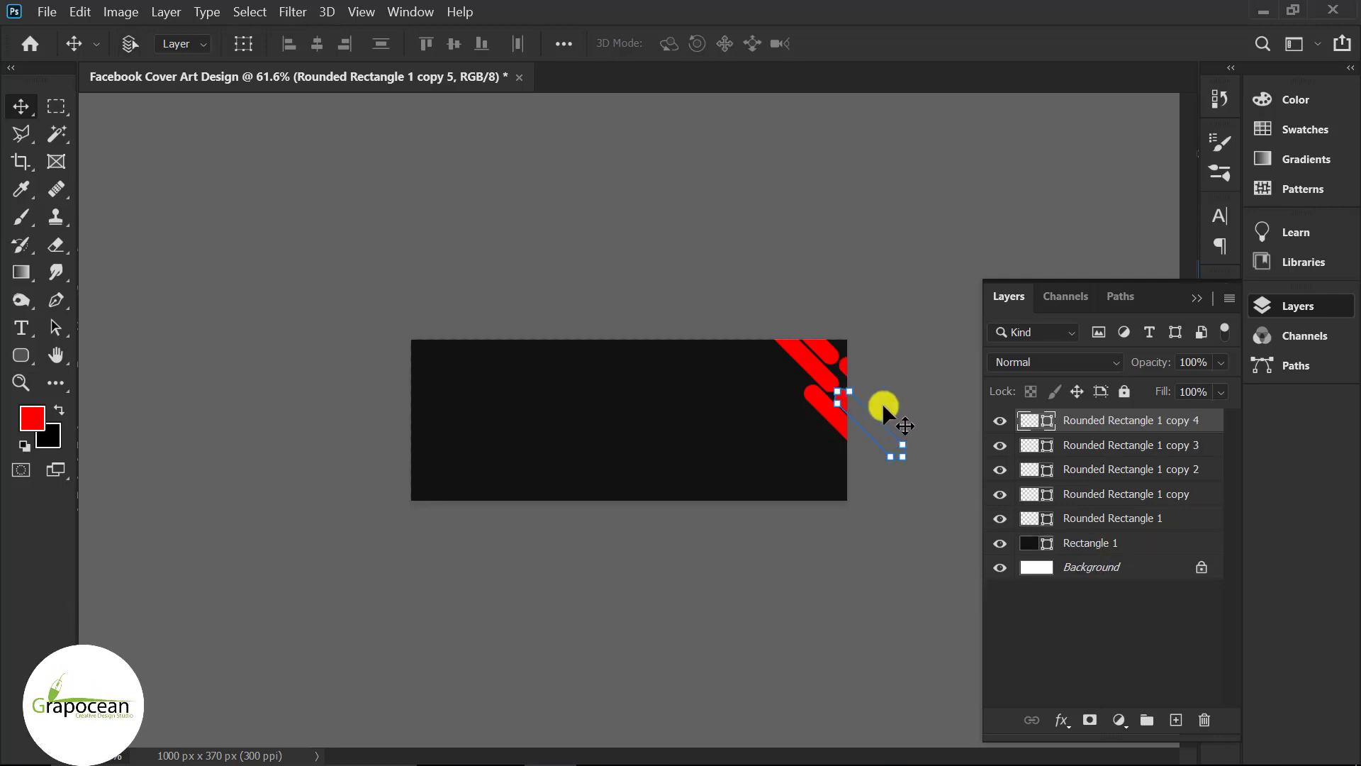
{"action": "left_click", "coordinate": [892, 573]}
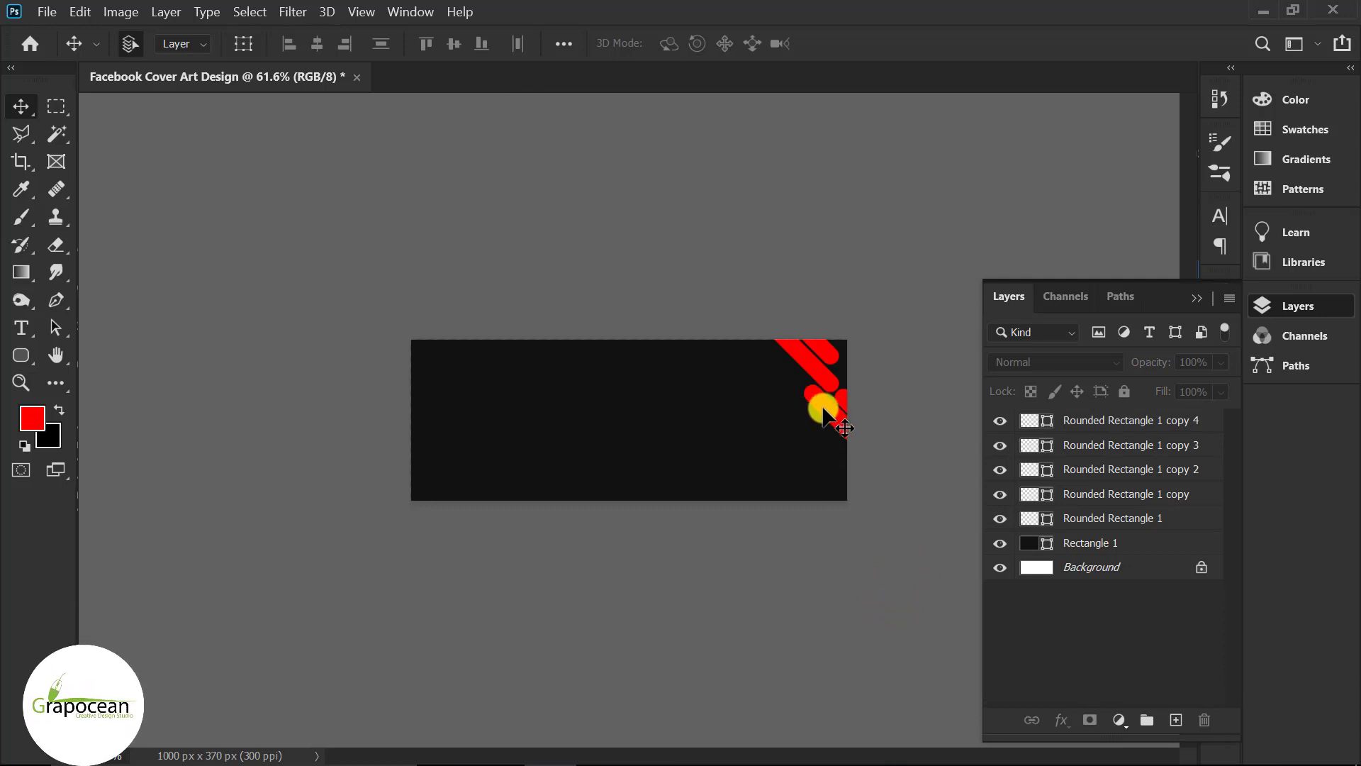
Step: Move the lowest pill up and left alongside the two corner pills, and fine-tune its position by nudging it right and up
{"action": "left_click_drag", "start_coordinate": [822, 415], "coordinate": [798, 389]}
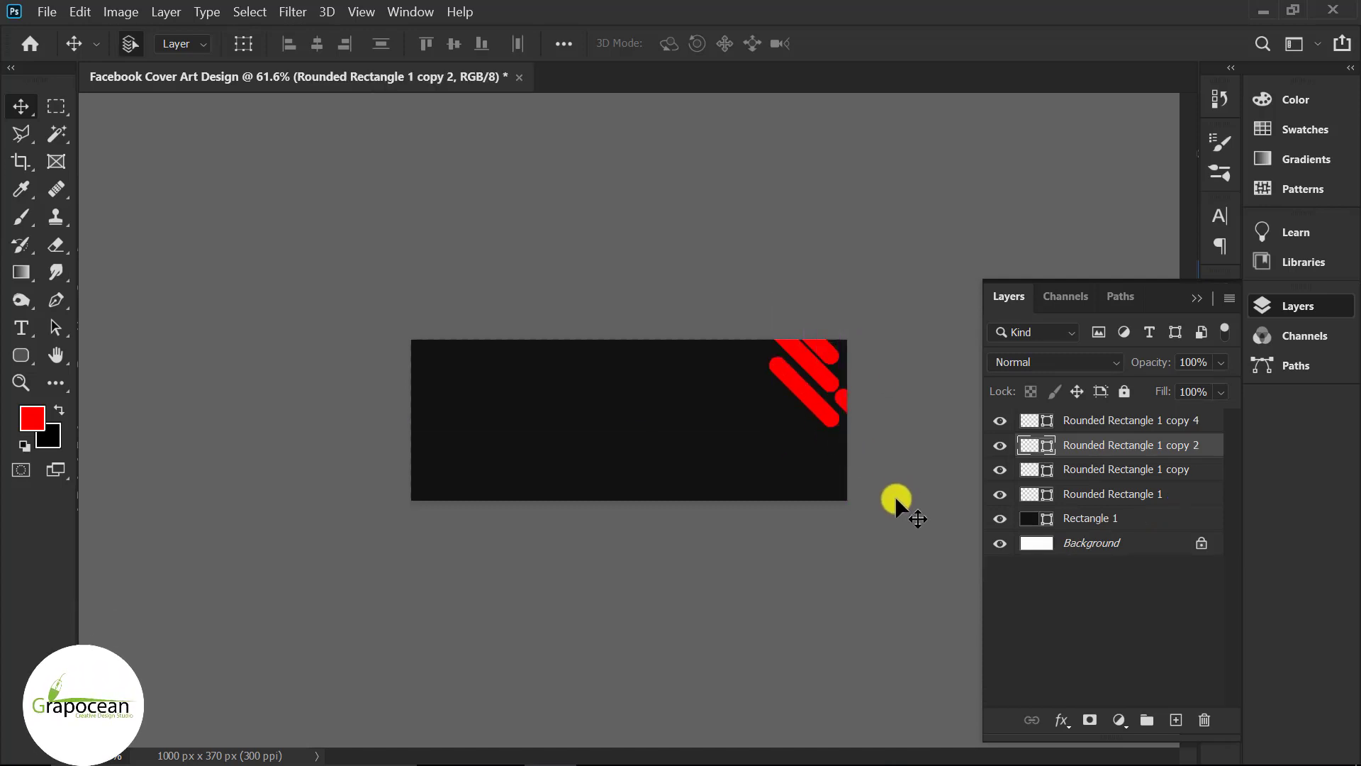
{"action": "key", "text": "shift+Right"}
{"action": "key", "text": "Up"}
{"action": "key", "text": "Up"}
{"action": "key", "text": "Up"}
{"action": "key", "text": "Up"}
{"action": "key", "text": "Up"}
{"action": "key", "text": "Up"}
{"action": "key", "text": "Up"}
{"action": "key", "text": "Up"}
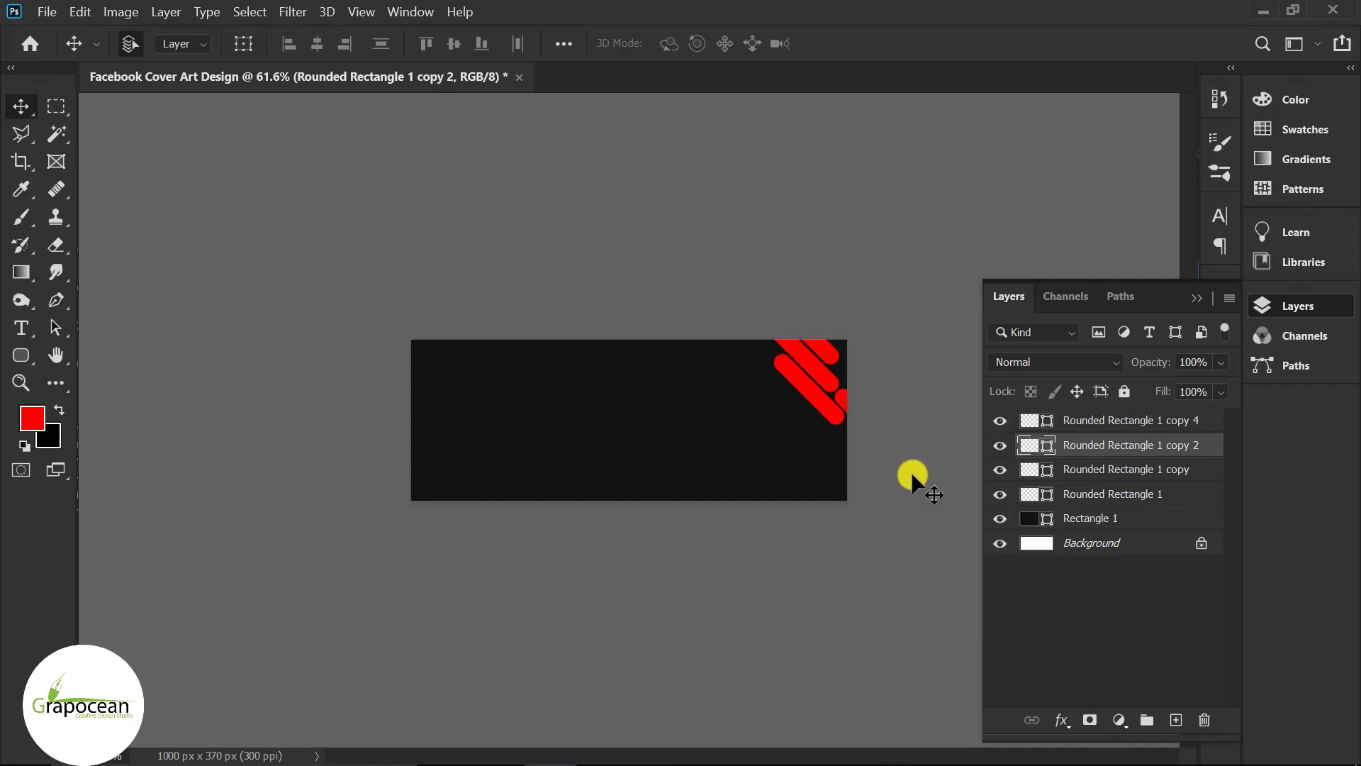
Step: Add an outer diagonal row of two red pills below the existing ones, the second running off the canvas's right edge
{"action": "left_click_drag", "start_coordinate": [807, 397], "coordinate": [801, 389]}
{"action": "left_click_drag", "start_coordinate": [828, 417], "coordinate": [867, 477]}
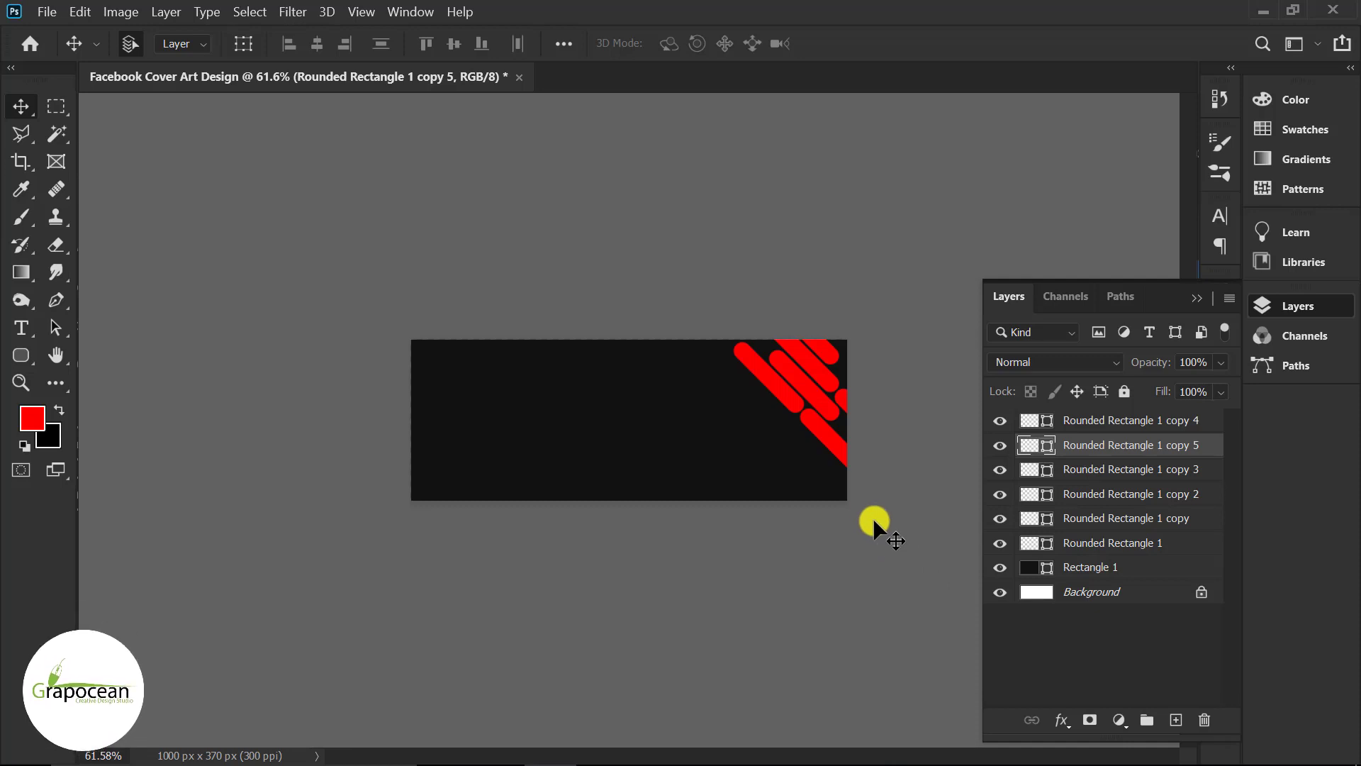
Step: Try duplicating the two outer-row pills together and moving the copies, and undo the duplication
{"action": "left_click", "coordinate": [1143, 423], "text": "shift"}
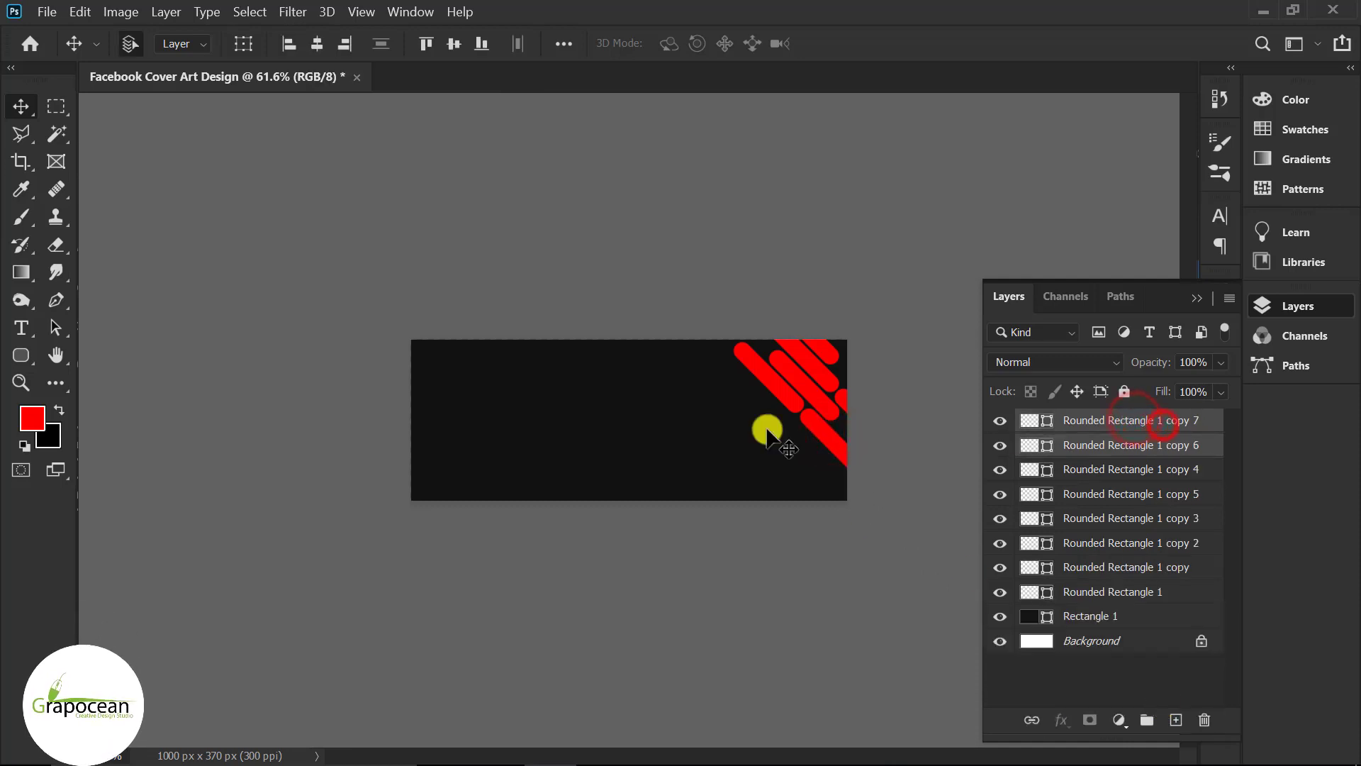
{"action": "left_click_drag", "start_coordinate": [817, 432], "coordinate": [878, 517]}
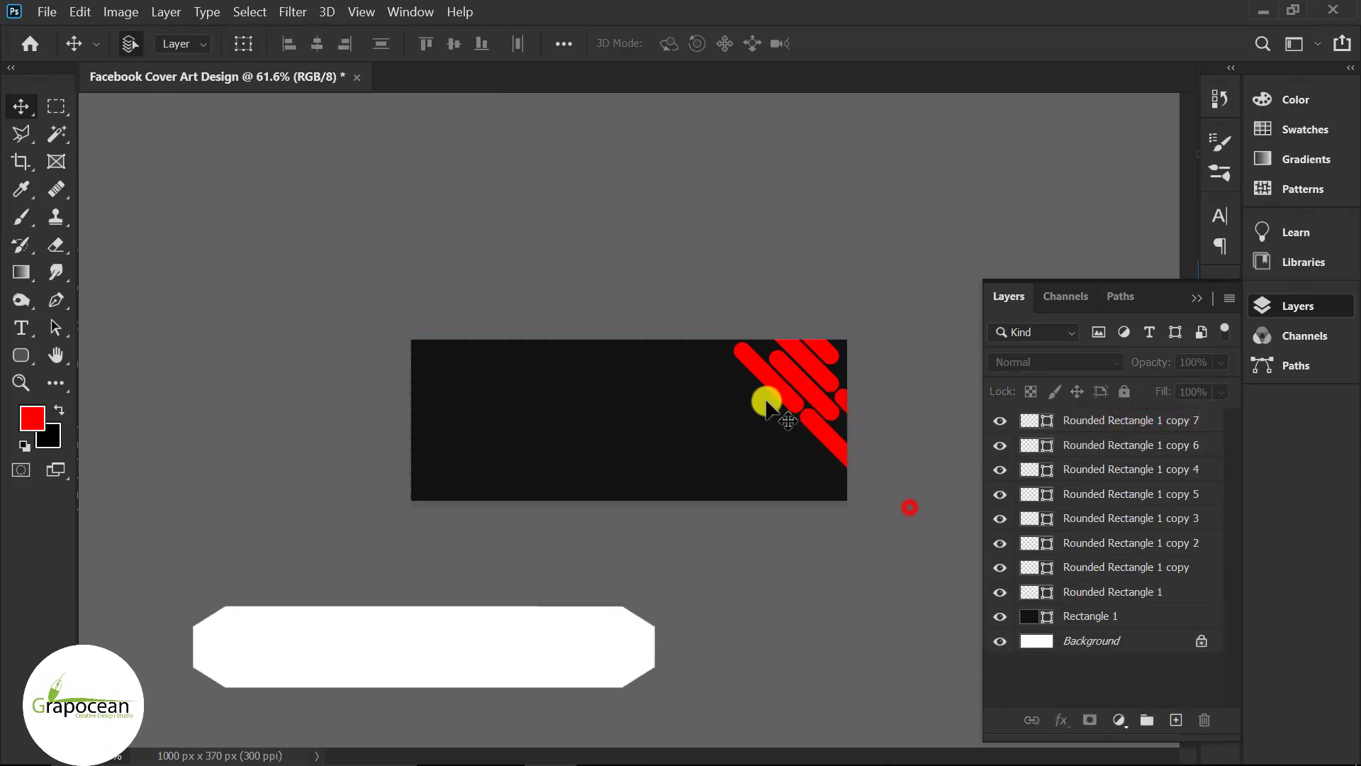
{"action": "key", "text": "ctrl+z"}
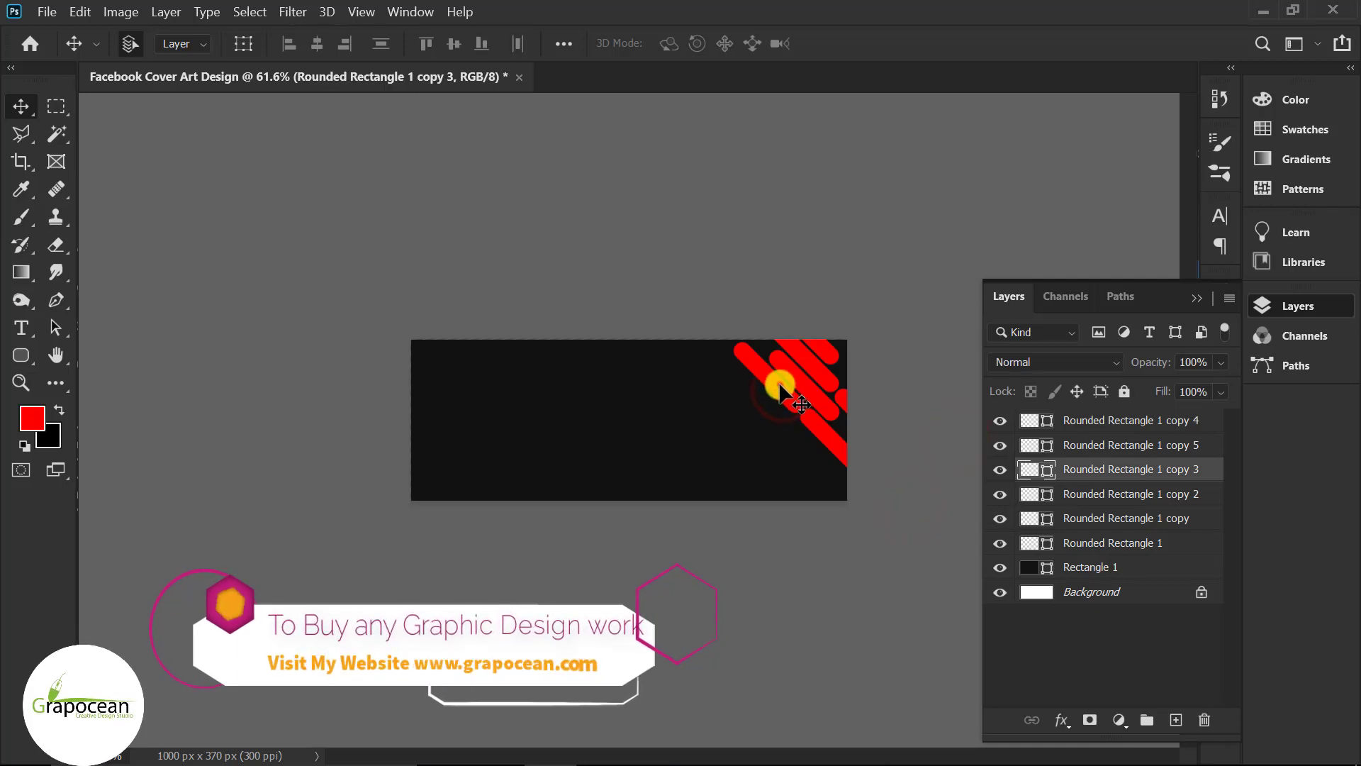
Step: Slide both pills of the outer row up and left along the diagonal, so the upper one runs off the canvas's top edge
{"action": "left_click_drag", "start_coordinate": [780, 390], "coordinate": [844, 458]}
{"action": "left_click", "coordinate": [836, 451]}
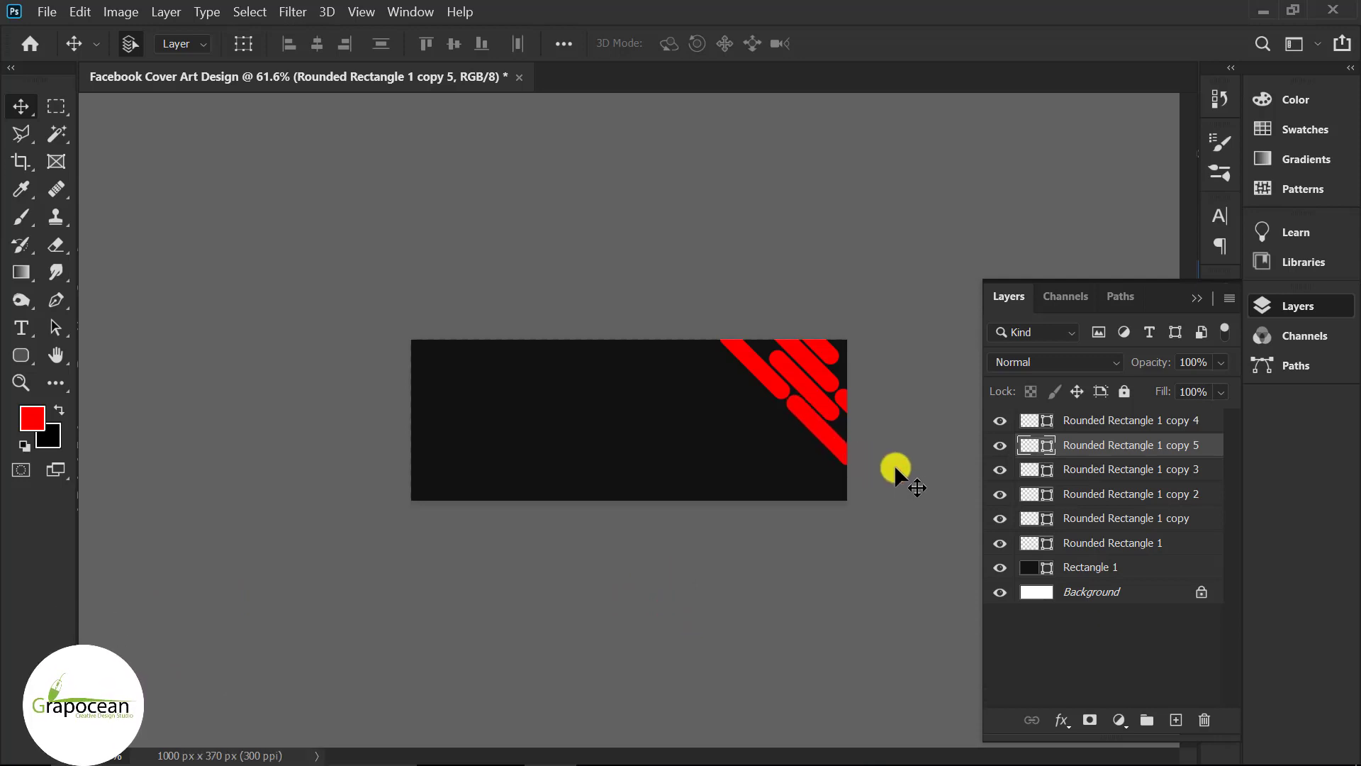
{"action": "scroll", "coordinate": [850, 444], "scroll_direction": "up", "scroll_amount": 2}
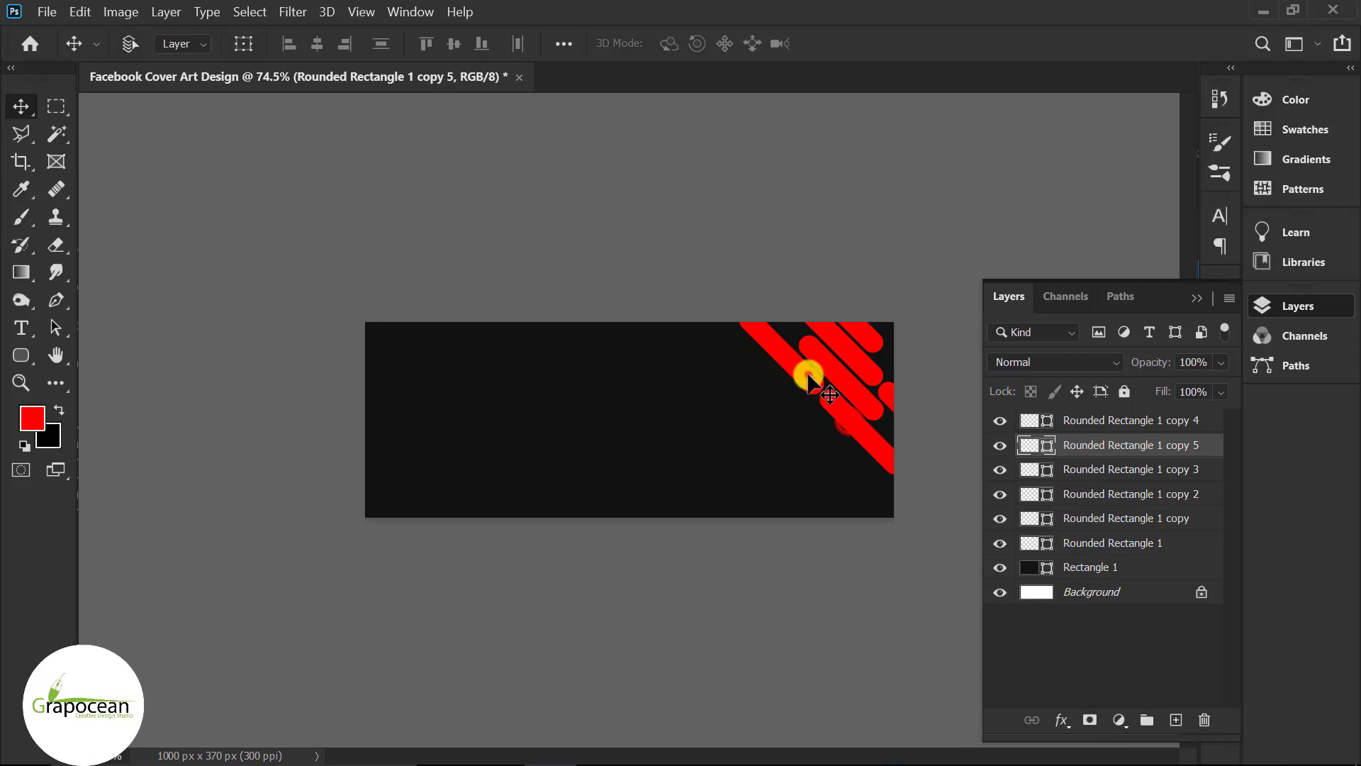
Step: Try shifting the two outer-row pills down and right together with Free Transform
{"action": "left_click", "coordinate": [897, 564]}
{"action": "left_click", "coordinate": [795, 375]}
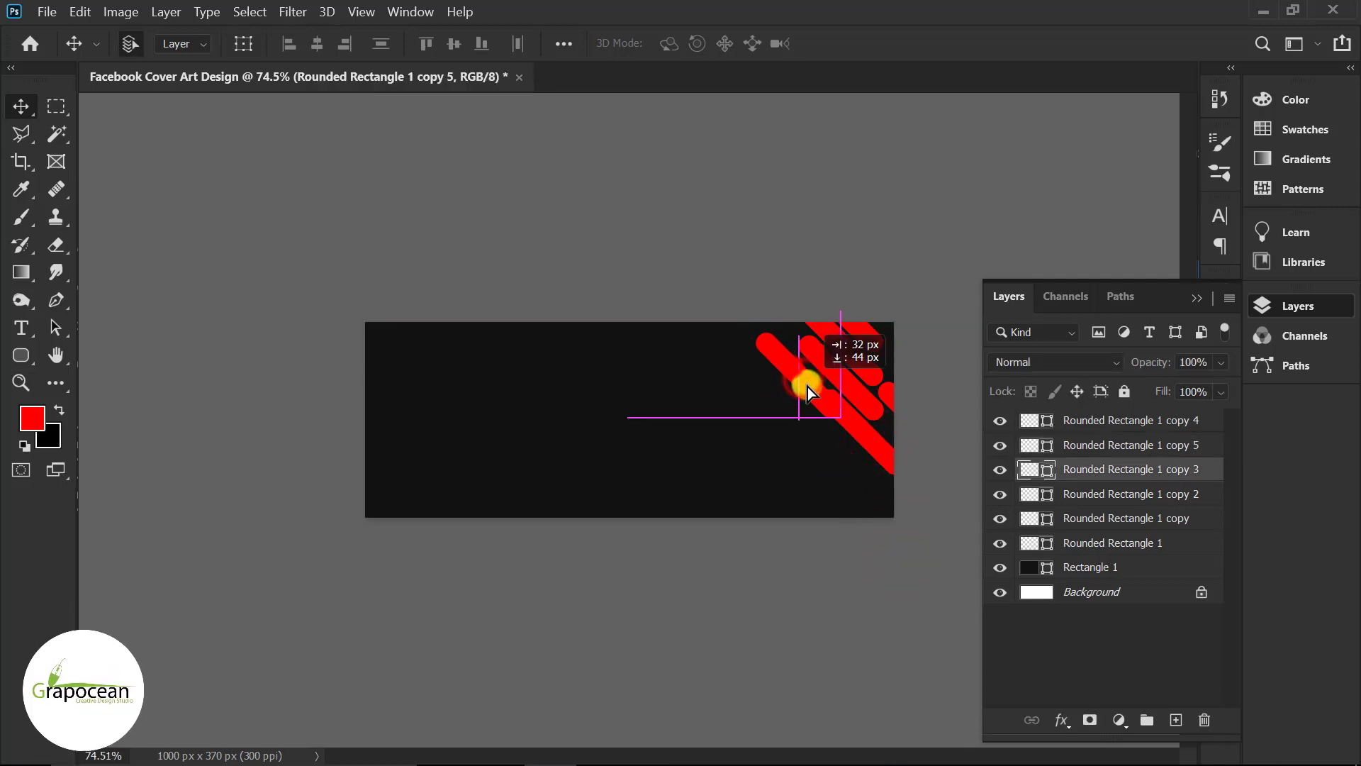
{"action": "left_click", "coordinate": [1040, 451], "text": "shift"}
{"action": "key", "text": "ctrl+t"}
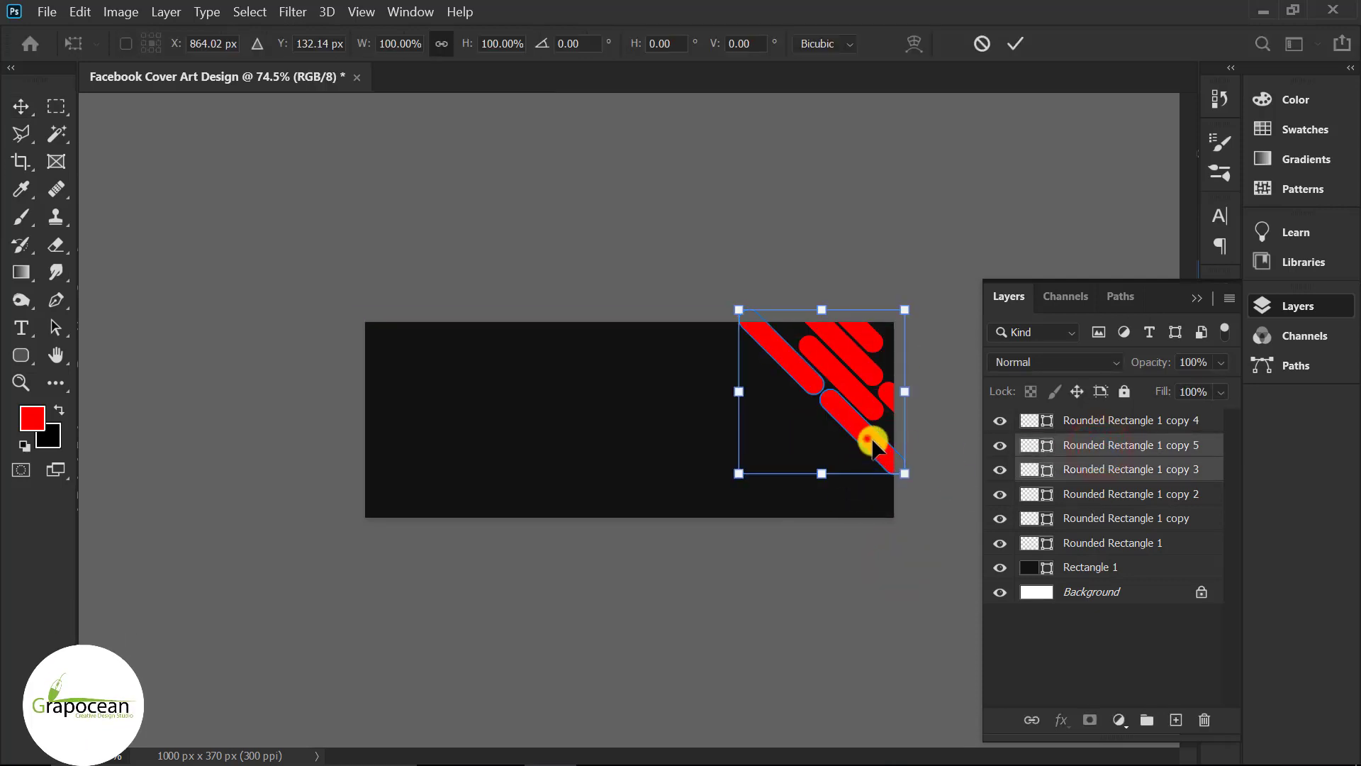
{"action": "left_click_drag", "start_coordinate": [879, 455], "coordinate": [879, 462]}
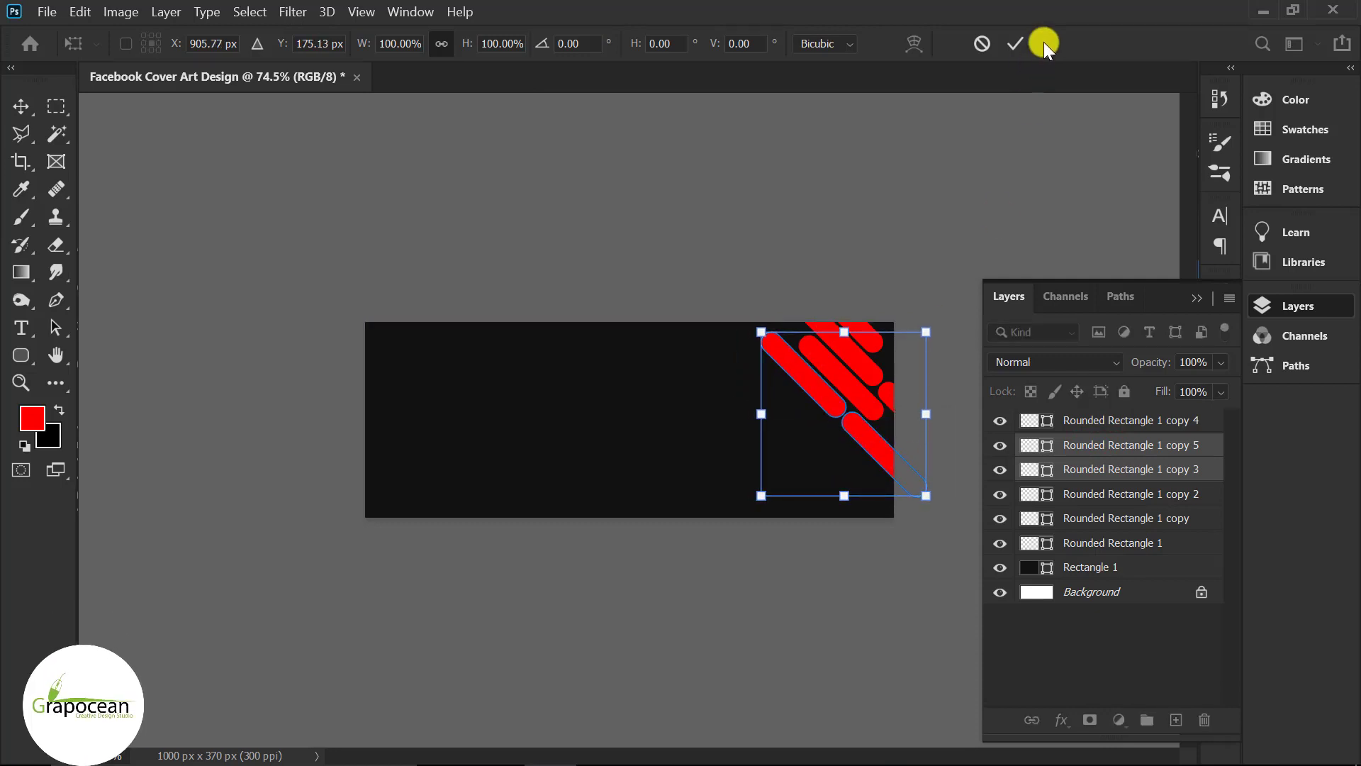
{"action": "left_click", "coordinate": [1016, 42]}
{"action": "scroll", "coordinate": [862, 615], "scroll_direction": "down", "scroll_amount": 3}
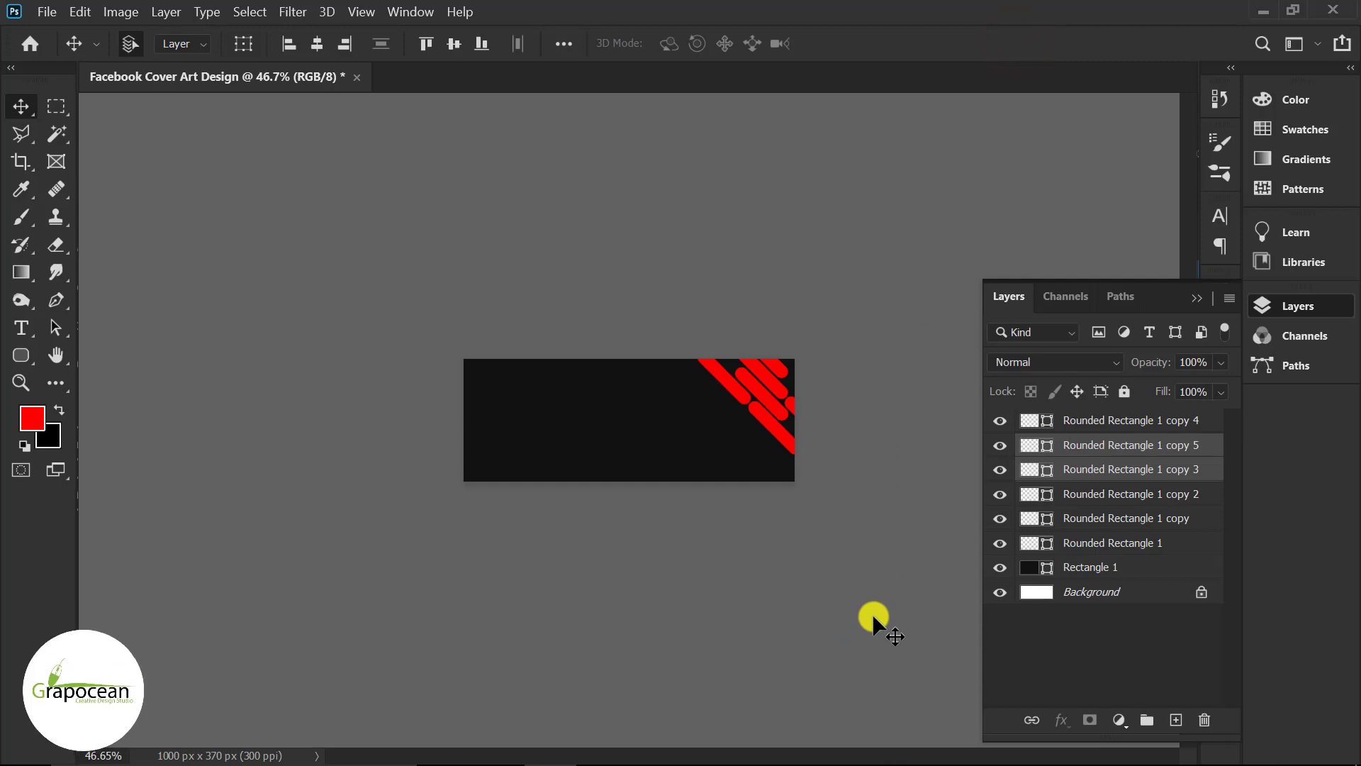
Step: Duplicate the two outer-row pills down and right to form a further diagonal row along the pattern's outer side
{"action": "scroll", "coordinate": [822, 505], "scroll_direction": "up", "scroll_amount": 3}
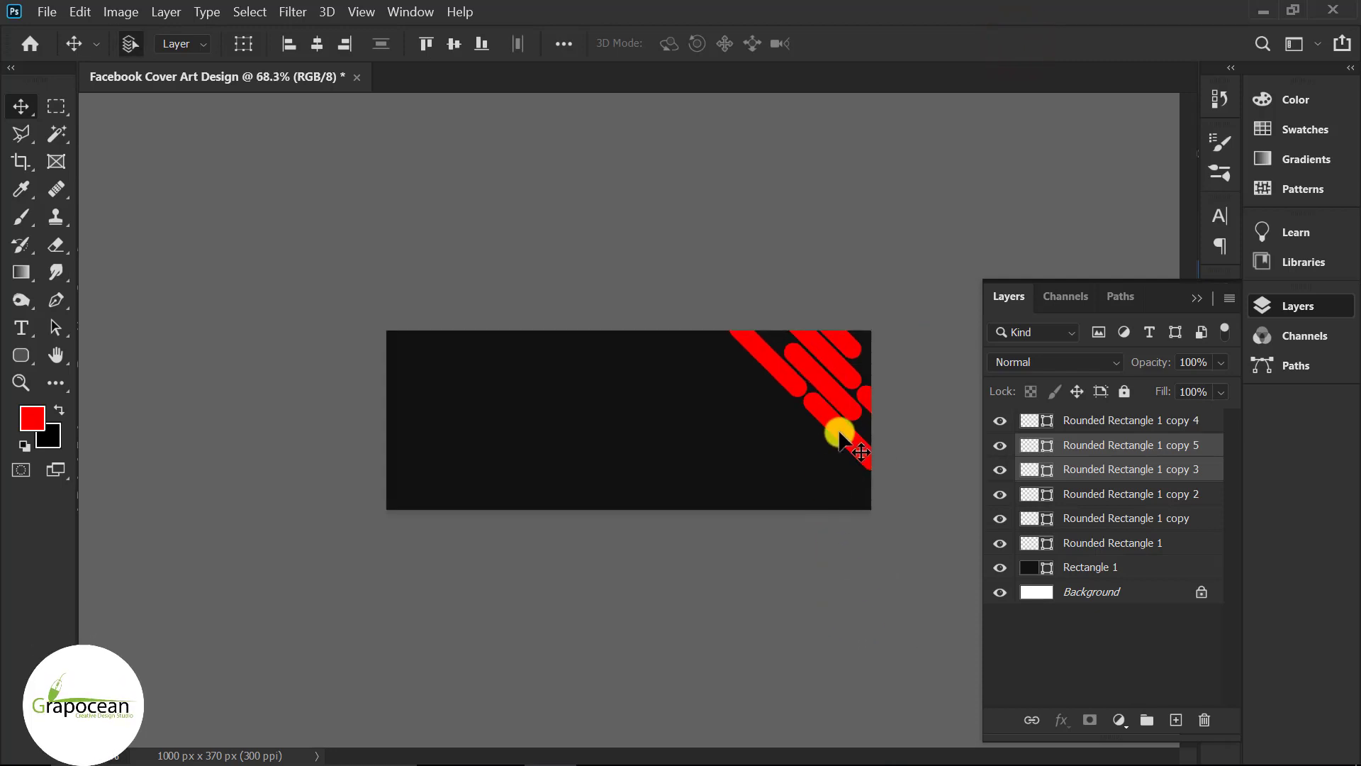
{"action": "left_click_drag", "start_coordinate": [833, 446], "coordinate": [862, 482]}
{"action": "left_click", "coordinate": [906, 478]}
{"action": "key", "text": "ctrl+plus"}
{"action": "key", "text": "ctrl+minus"}
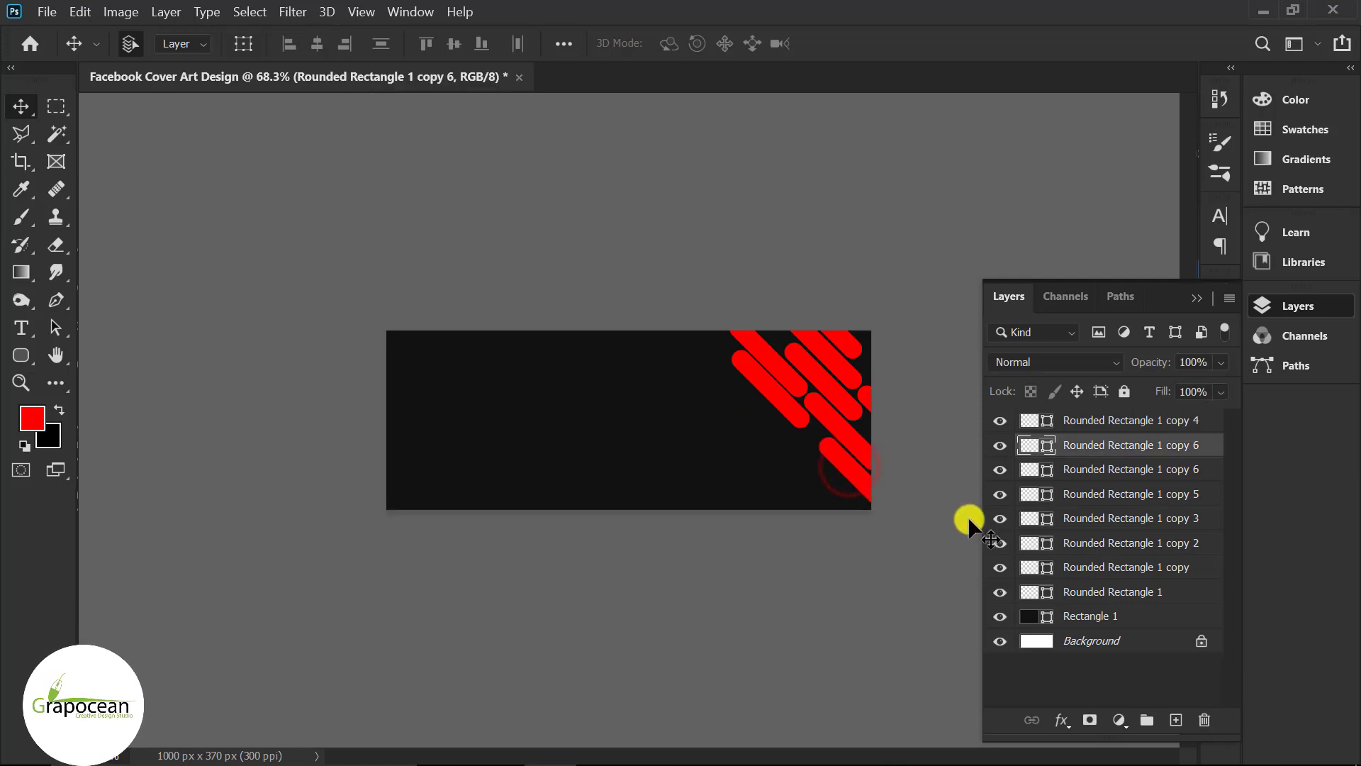
Step: Shift the new row's upper pill down and right with Free Transform to about X 820 px, Y 148 px
{"action": "left_click", "coordinate": [794, 407]}
{"action": "key", "text": "ctrl+t"}
{"action": "scroll", "coordinate": [818, 446], "scroll_direction": "up", "scroll_amount": 2}
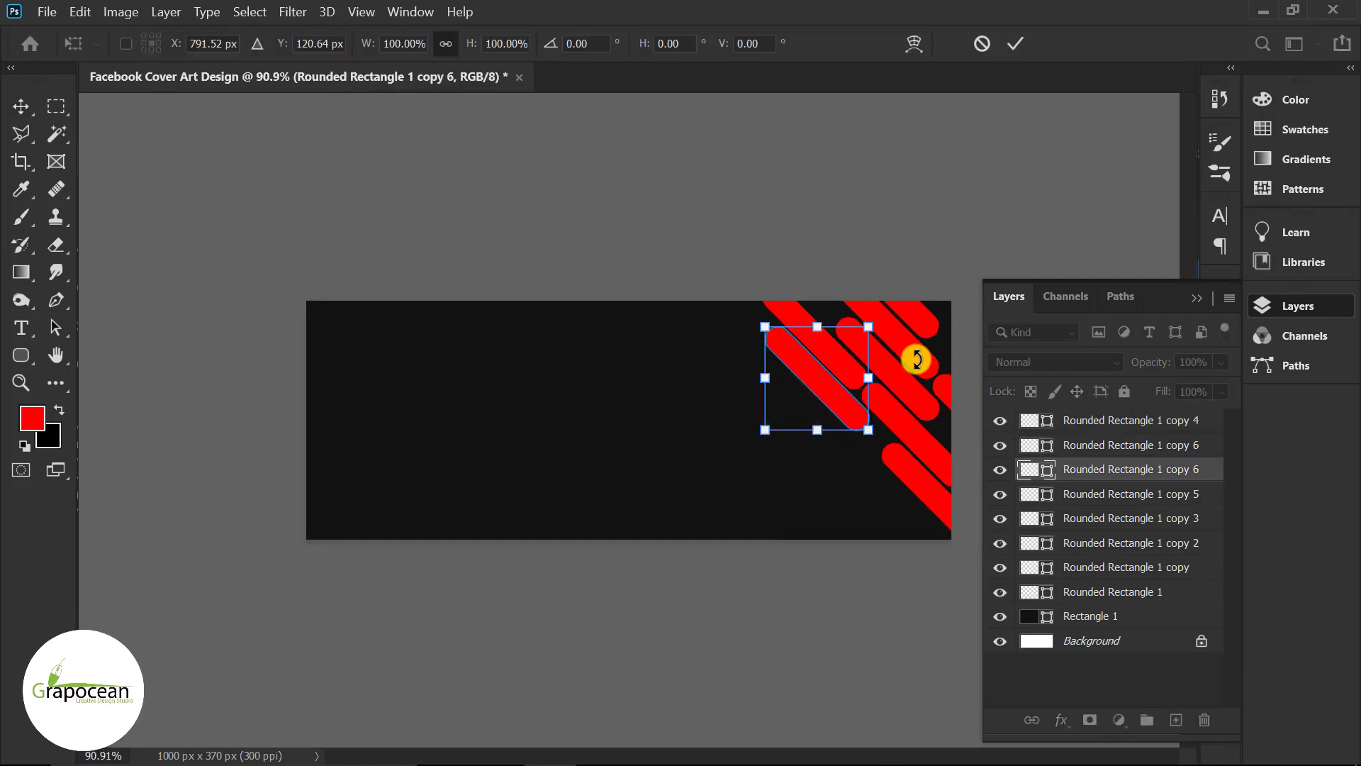
{"action": "left_click_drag", "start_coordinate": [911, 359], "coordinate": [850, 417]}
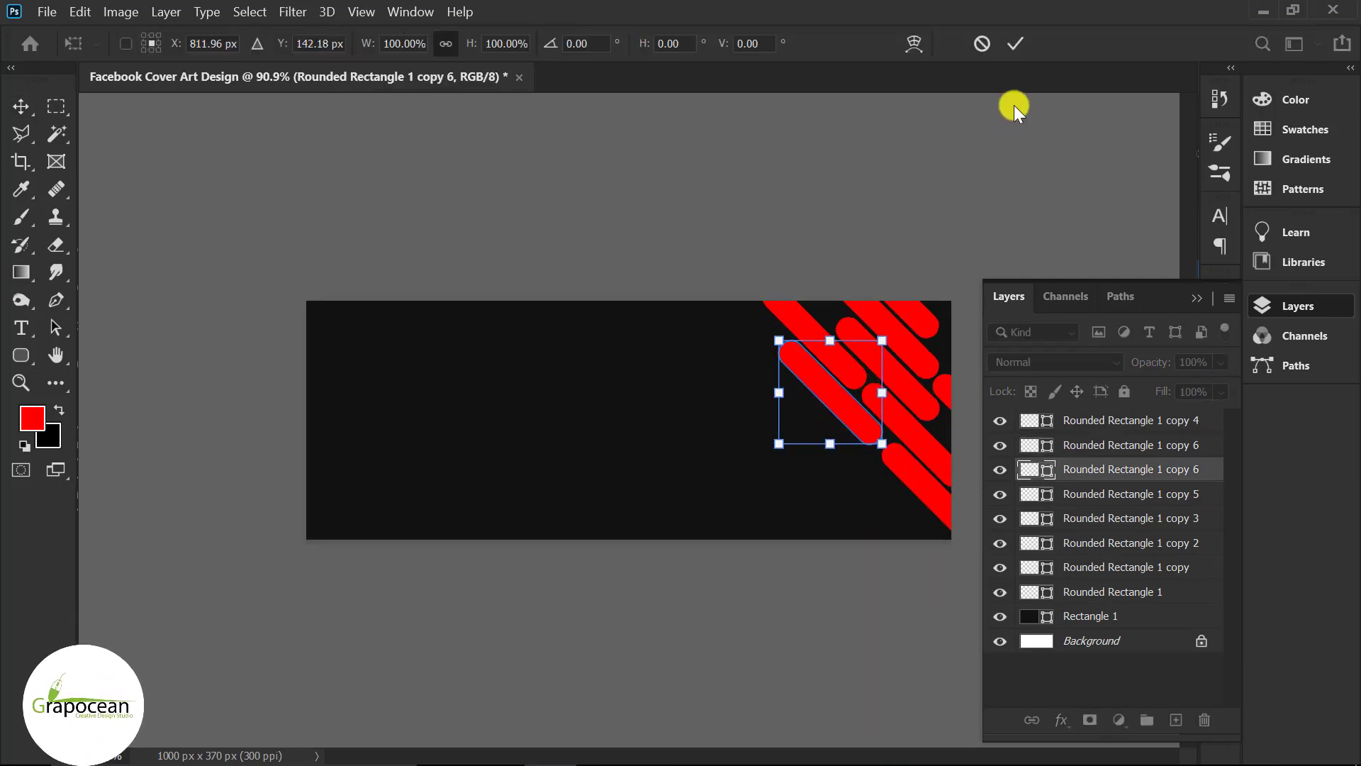
{"action": "key", "text": "Right"}
{"action": "key", "text": "Right"}
{"action": "key", "text": "Right"}
{"action": "key", "text": "Right"}
{"action": "key", "text": "Right"}
{"action": "key", "text": "Down"}
{"action": "key", "text": "Down"}
{"action": "key", "text": "Down"}
{"action": "key", "text": "Down"}
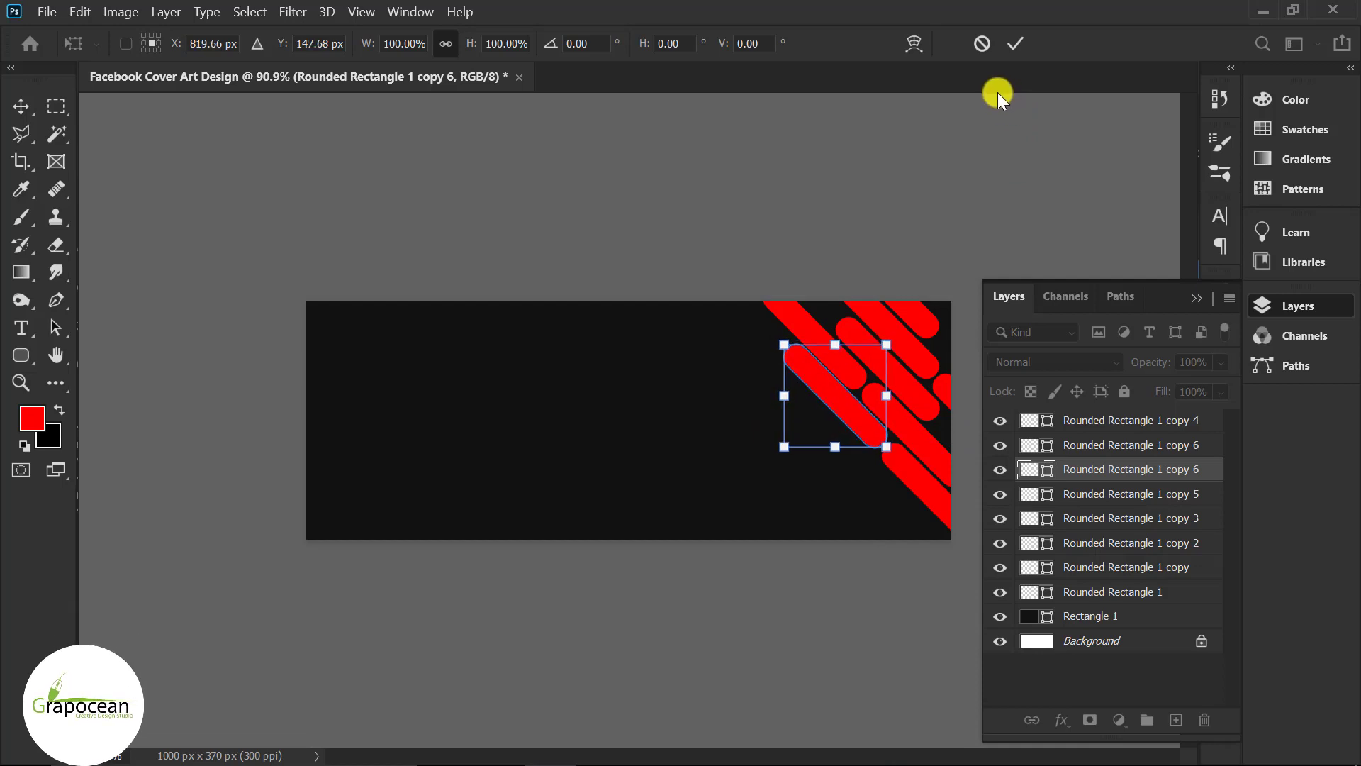
{"action": "left_click", "coordinate": [1016, 43]}
{"action": "left_click", "coordinate": [811, 576]}
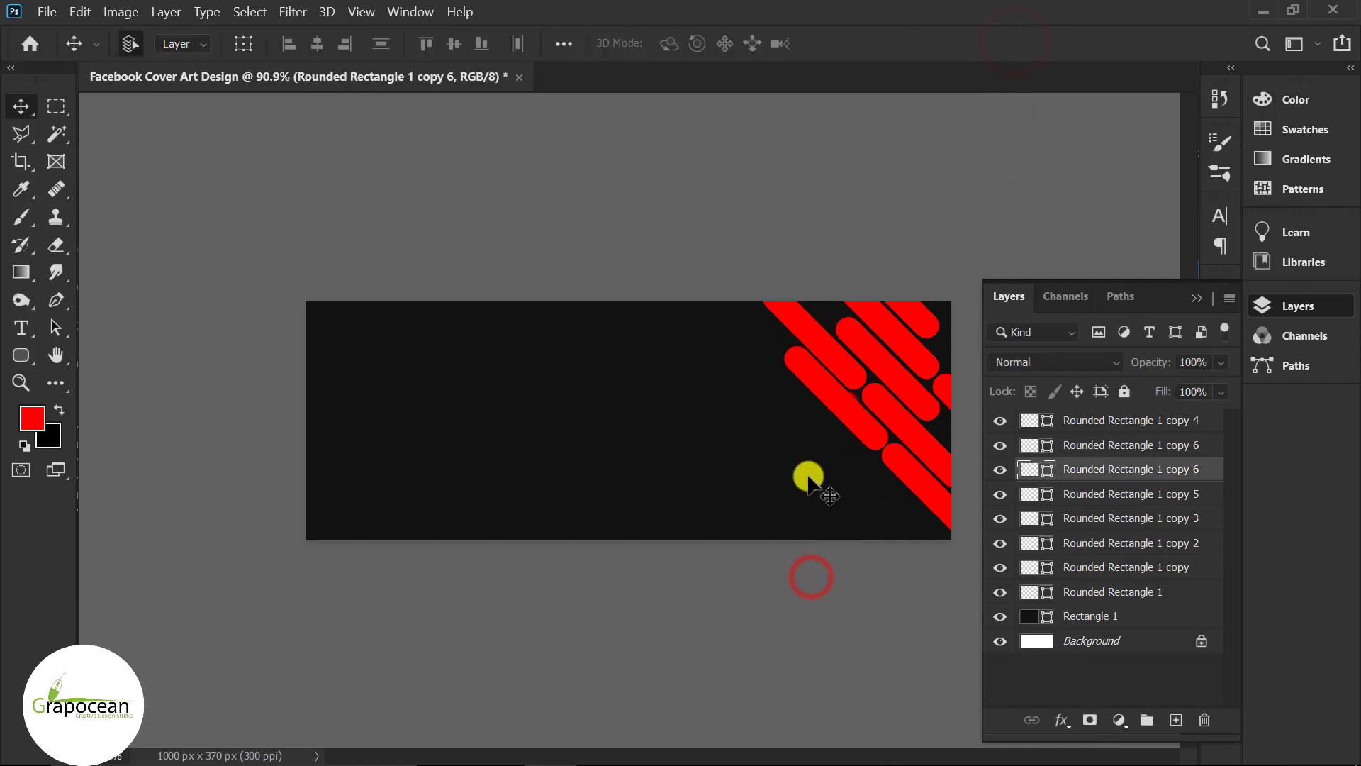
Step: Add two more red pills along the canvas's top edge, extending the two outer diagonal rows off the top
{"action": "scroll", "coordinate": [827, 456], "scroll_direction": "down", "scroll_amount": 1}
{"action": "left_click_drag", "start_coordinate": [853, 337], "coordinate": [737, 341]}
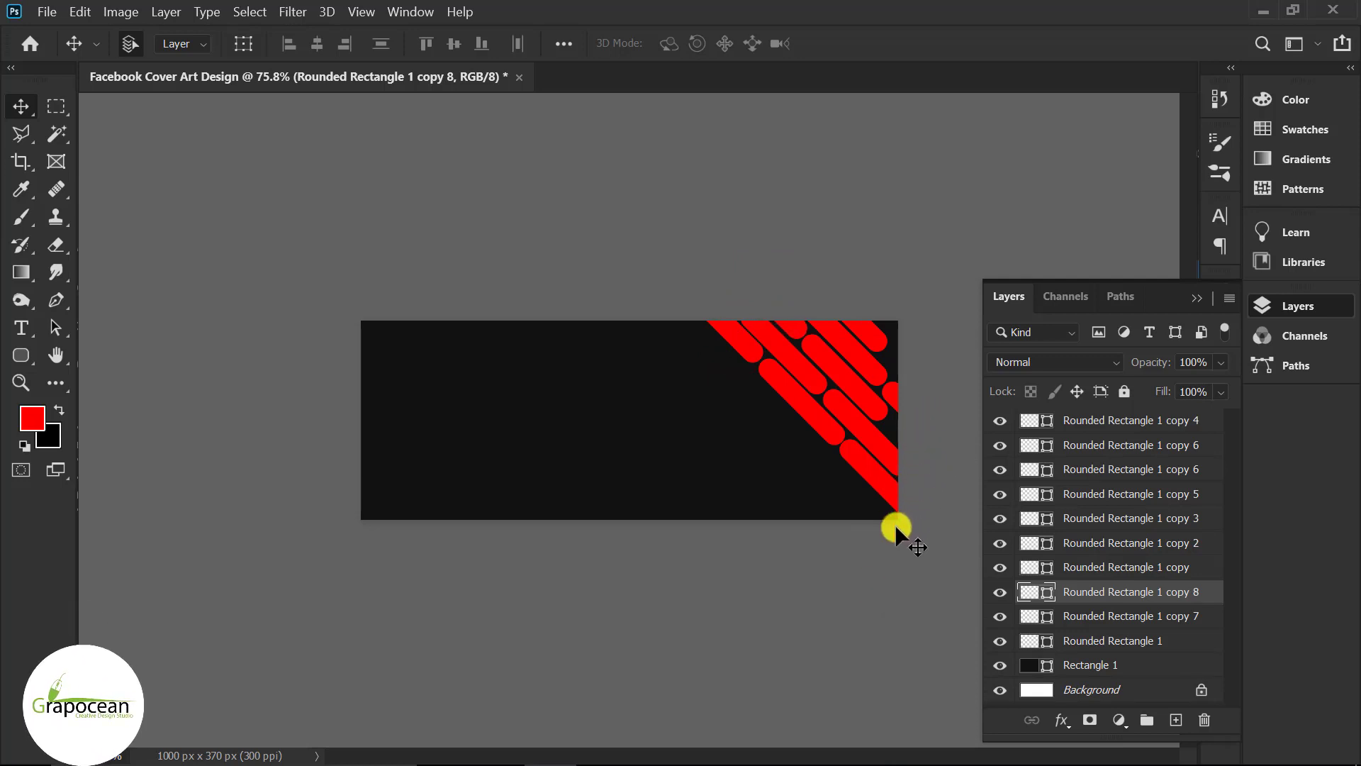
{"action": "scroll", "coordinate": [849, 529], "scroll_direction": "up", "scroll_amount": 1}
Step: Give a duplicate of the outer row's lower pill a black drop shadow at 31% opacity, 90° and 2 px distance, and slide it slightly up-left
{"action": "left_click", "coordinate": [1055, 451]}
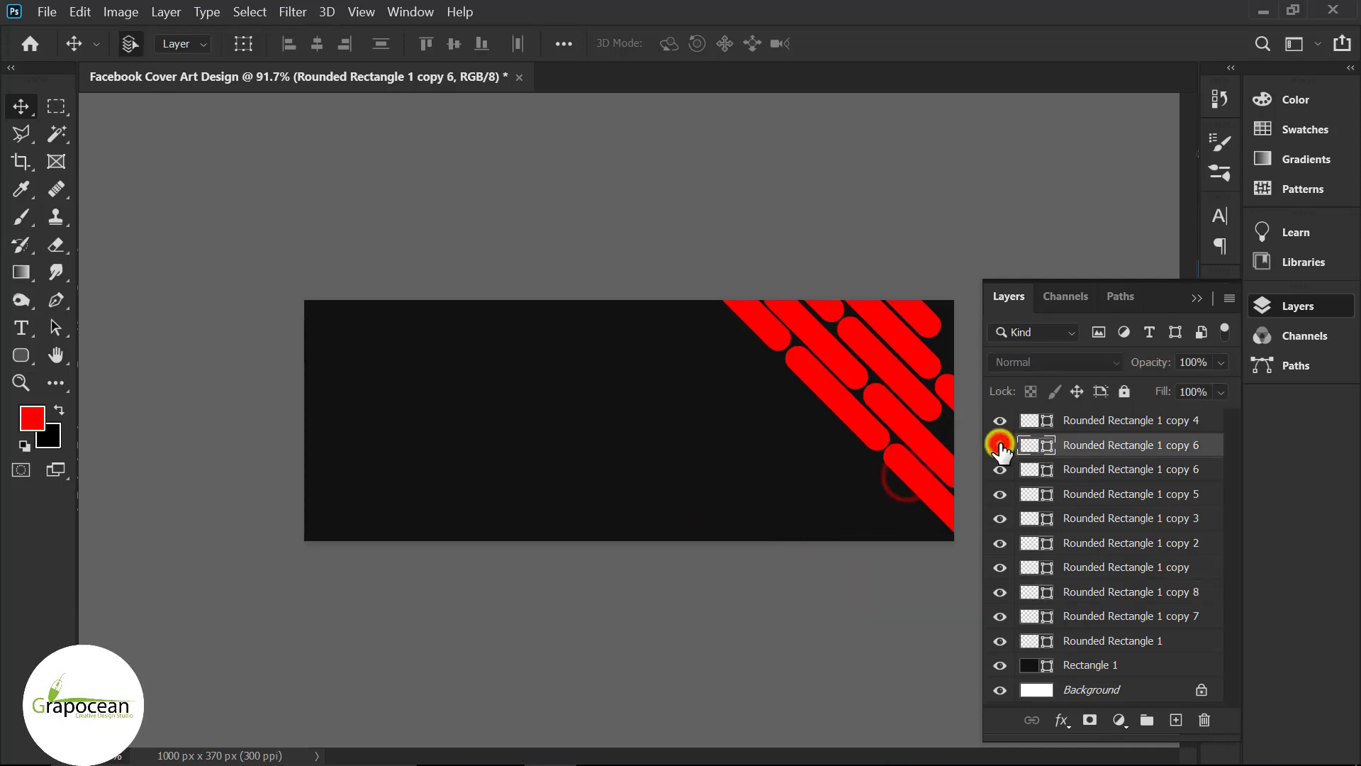
{"action": "left_click_drag", "start_coordinate": [1177, 447], "coordinate": [1164, 674]}
{"action": "right_click", "coordinate": [1177, 464]}
{"action": "left_click", "coordinate": [971, 34]}
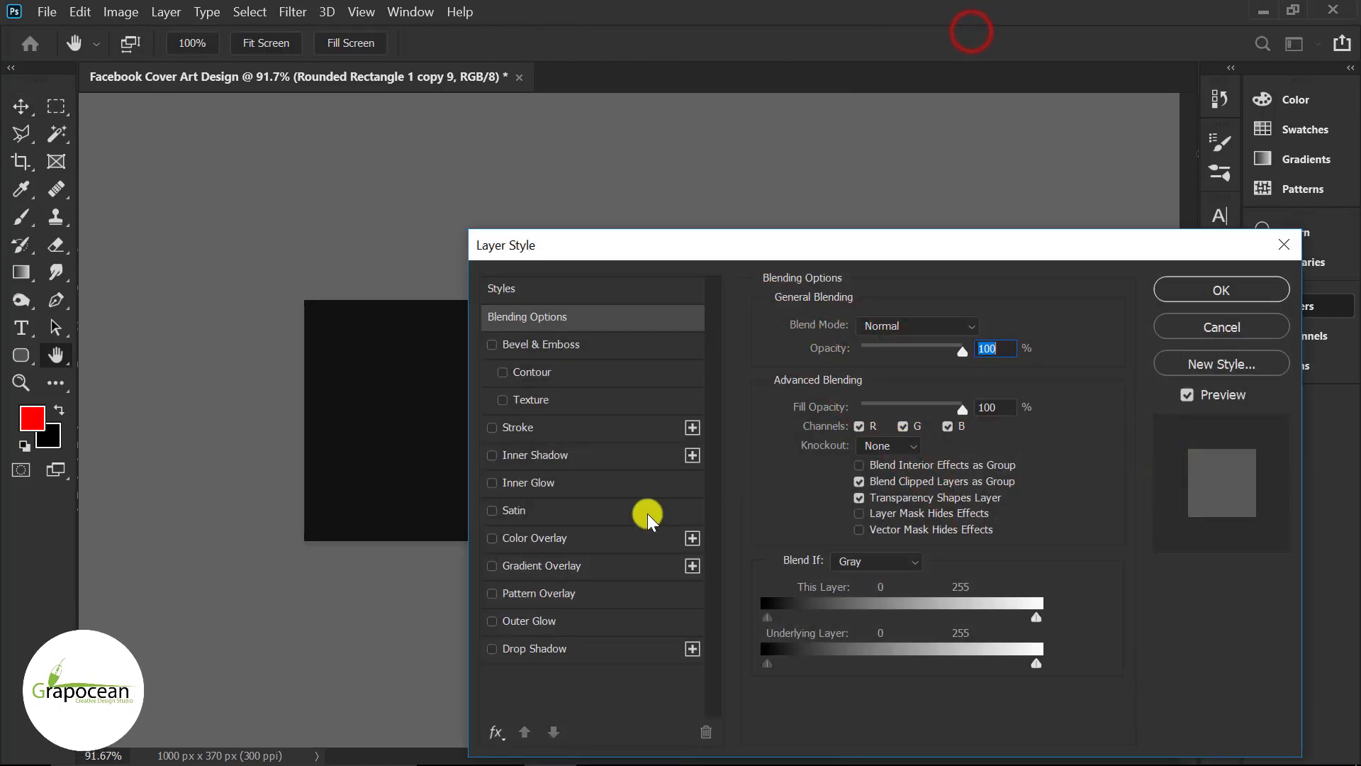
{"action": "left_click", "coordinate": [533, 648]}
{"action": "left_click_drag", "start_coordinate": [939, 243], "coordinate": [962, 334]}
{"action": "left_click", "coordinate": [1007, 422]}
{"action": "left_click_drag", "start_coordinate": [678, 492], "coordinate": [400, 680]}
{"action": "left_click", "coordinate": [976, 394]}
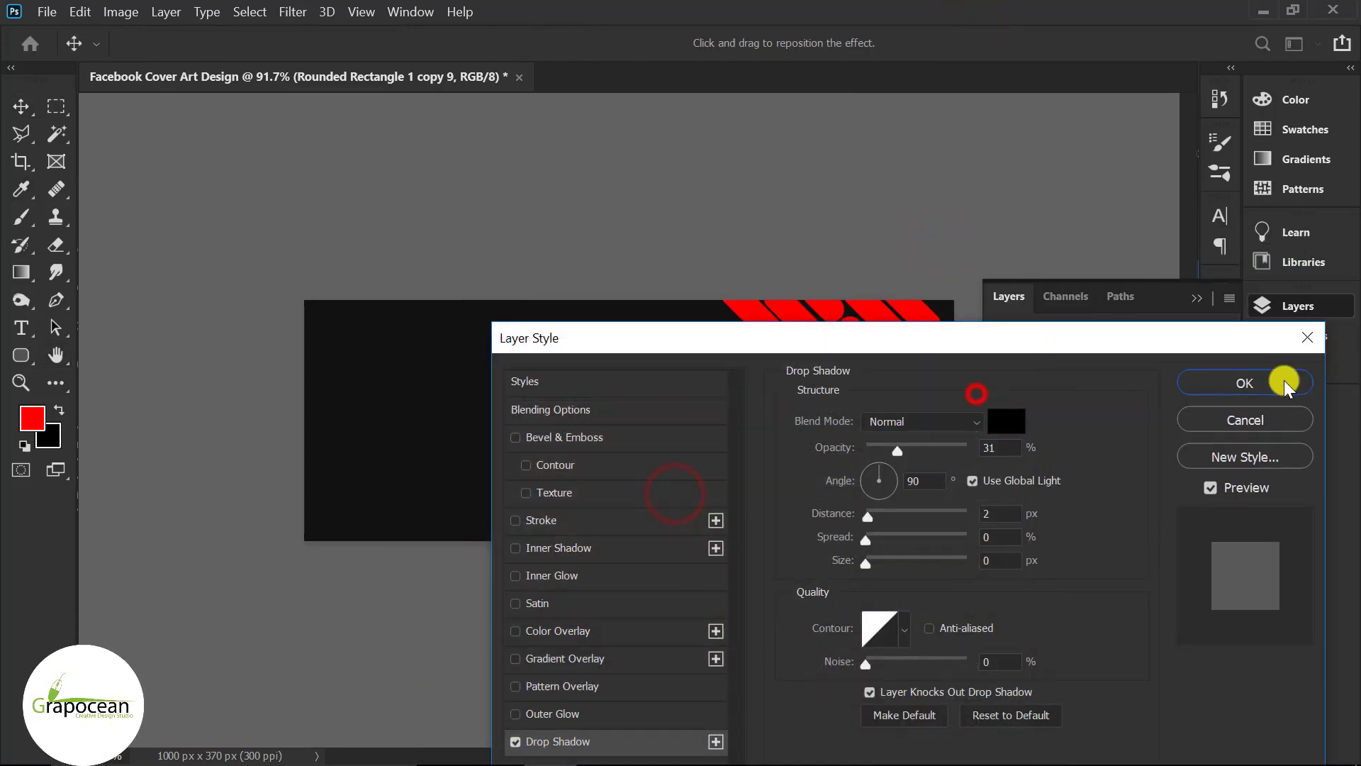
{"action": "left_click", "coordinate": [1245, 383]}
{"action": "mouse_move", "coordinate": [927, 492]}
{"action": "left_mouse_down"}
{"action": "mouse_move", "coordinate": [874, 442]}
{"action": "mouse_move", "coordinate": [922, 487]}
{"action": "left_mouse_up"}
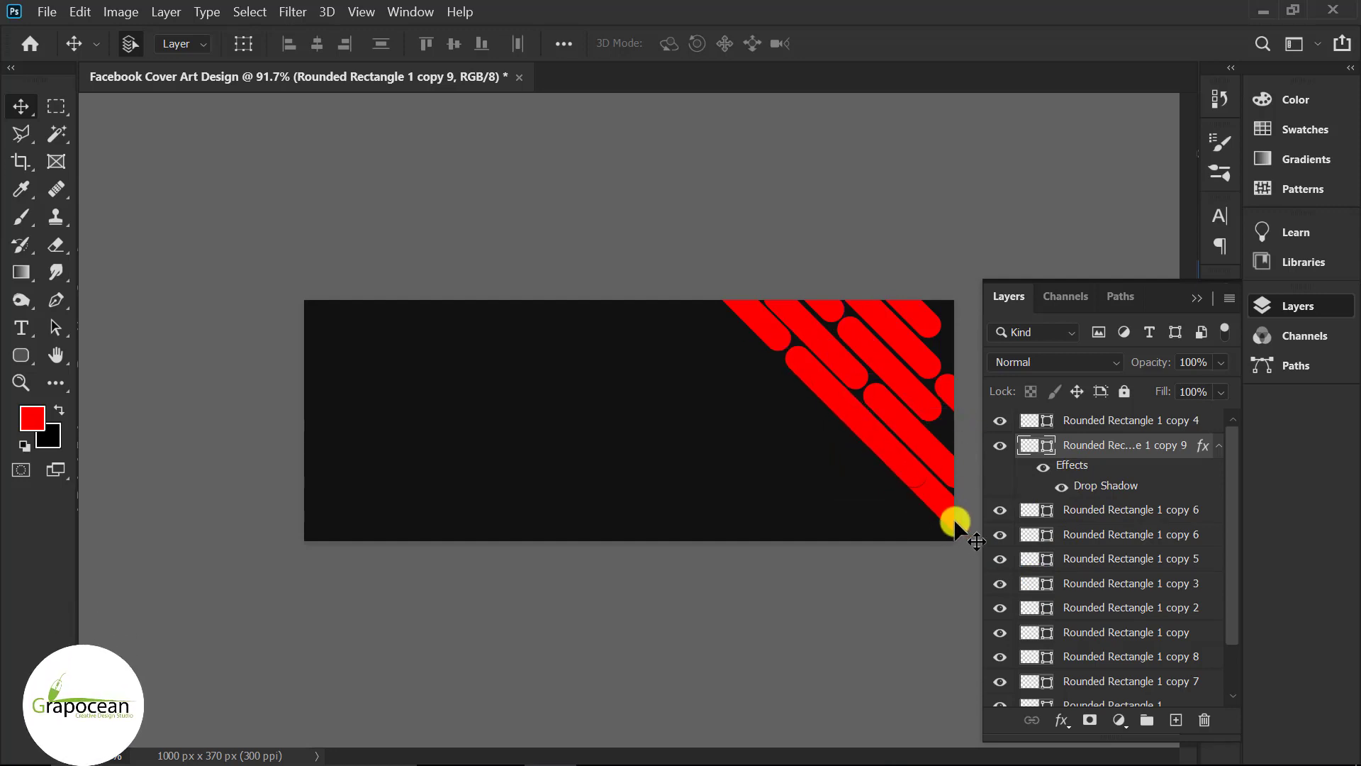
Step: Add two copied red pills, one below the other, in the canvas's bottom-right corner, both running off its edges
{"action": "key", "text": "ctrl+minus"}
{"action": "key", "text": "ctrl+plus"}
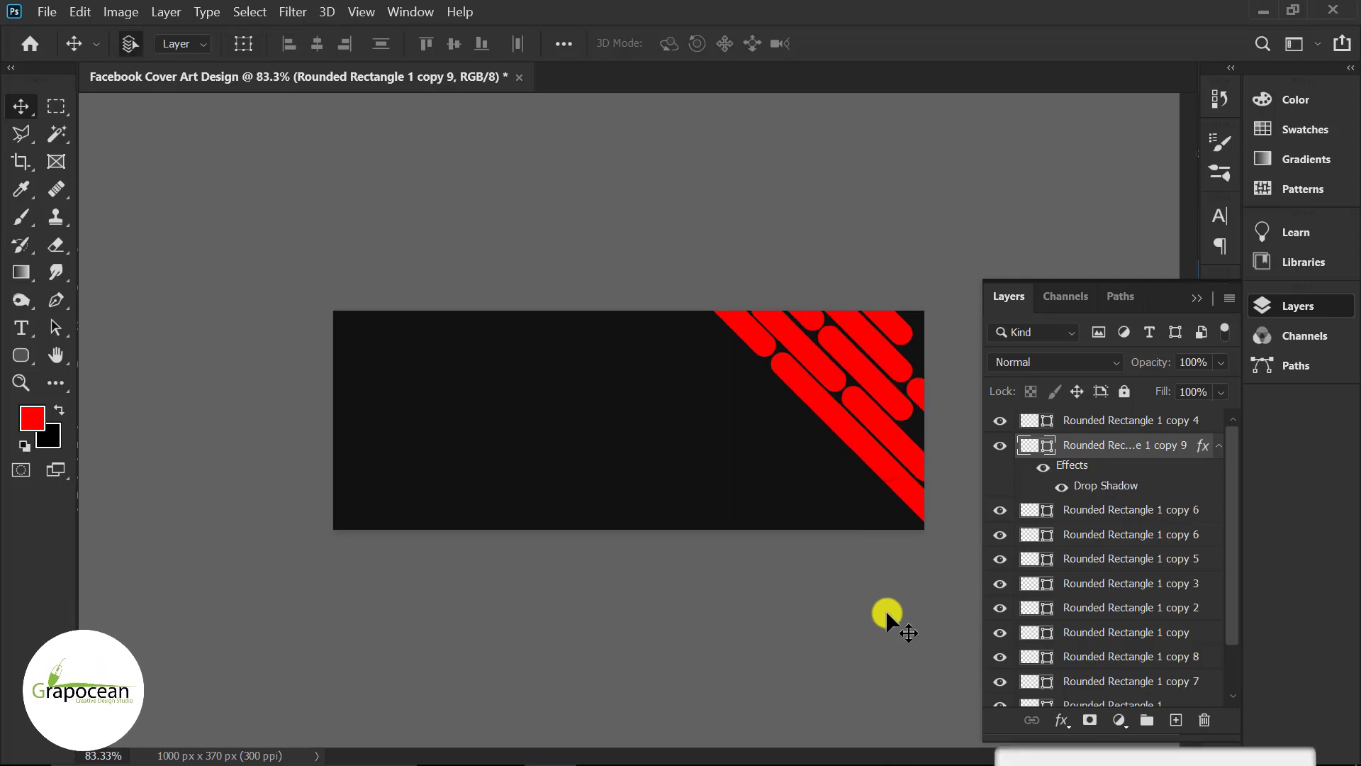
{"action": "left_click_drag", "start_coordinate": [890, 395], "coordinate": [950, 572]}
{"action": "left_click", "coordinate": [898, 517]}
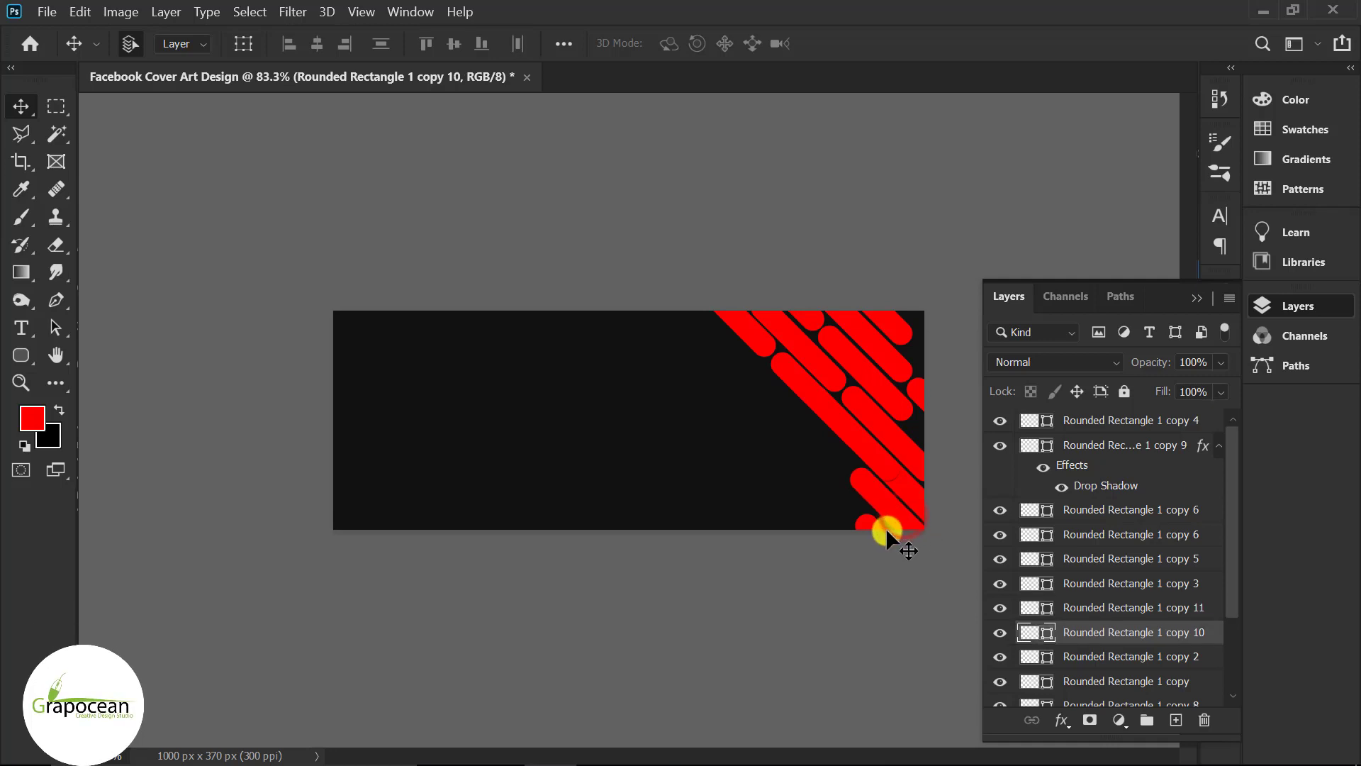
{"action": "left_click", "coordinate": [871, 521]}
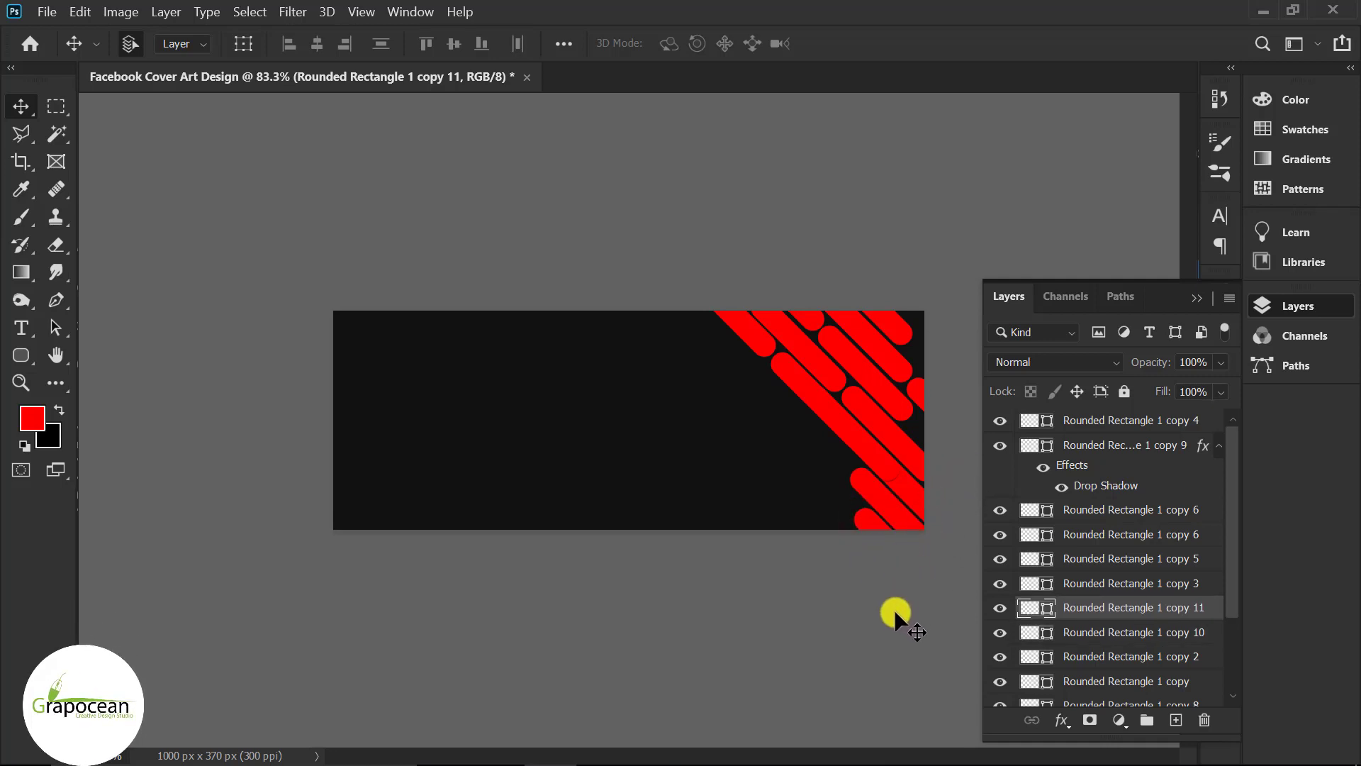
Step: Draw a 279 × 85 px rounded rectangle with 42.5 px corner radii near the canvas's middle and fill it red
{"action": "right_click", "coordinate": [21, 354]}
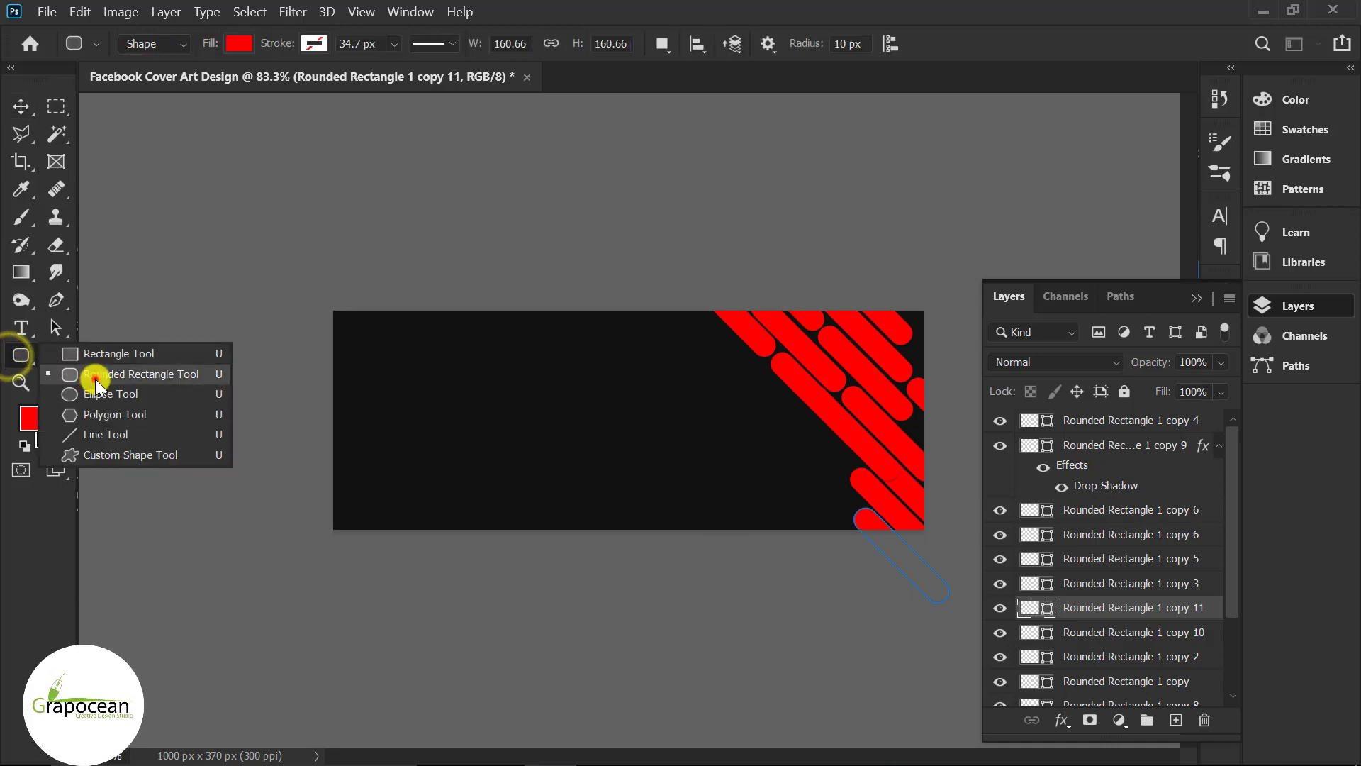
{"action": "left_click", "coordinate": [95, 377]}
{"action": "left_click", "coordinate": [1143, 417]}
{"action": "left_click", "coordinate": [1176, 720]}
{"action": "left_click_drag", "start_coordinate": [546, 380], "coordinate": [700, 425]}
{"action": "left_click_drag", "start_coordinate": [914, 494], "coordinate": [953, 494]}
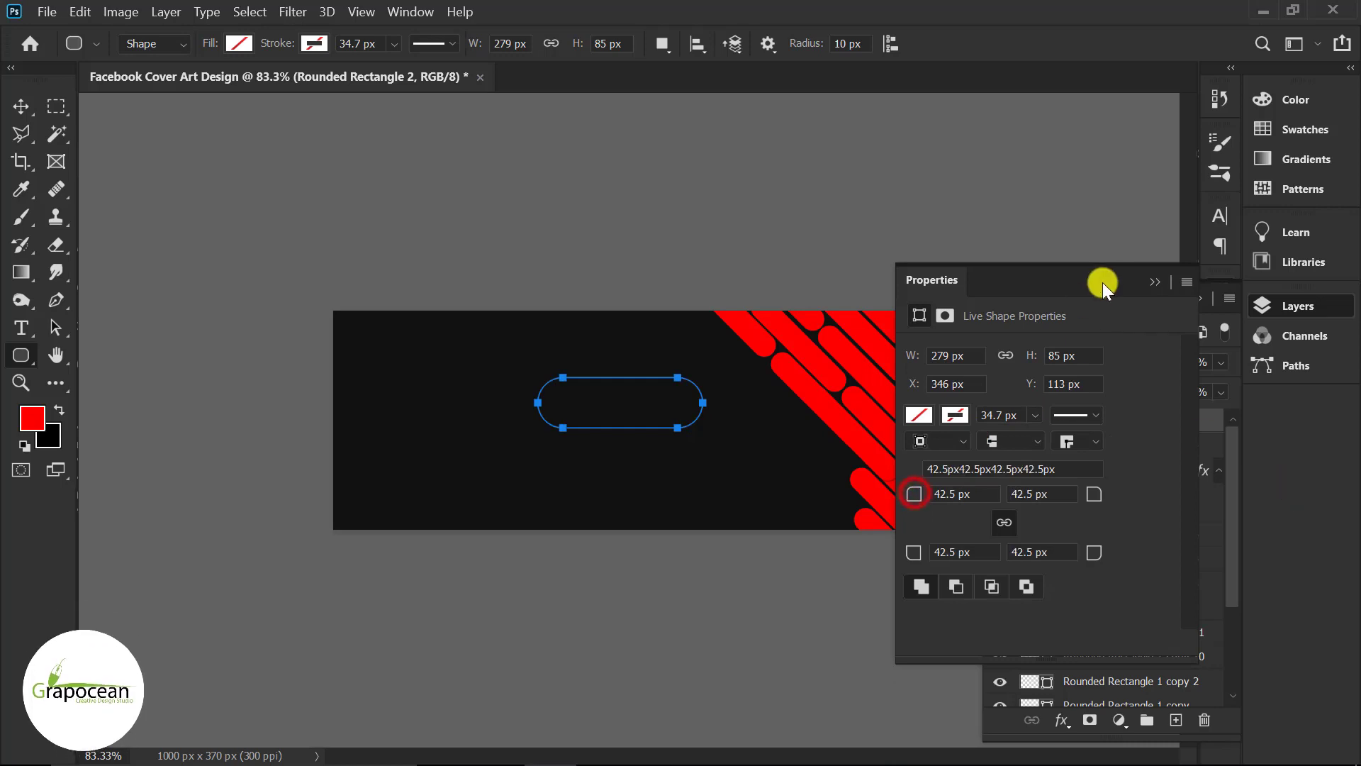
{"action": "left_click", "coordinate": [1154, 281]}
{"action": "left_click", "coordinate": [239, 44]}
{"action": "left_click", "coordinate": [120, 155]}
{"action": "left_click", "coordinate": [365, 564]}
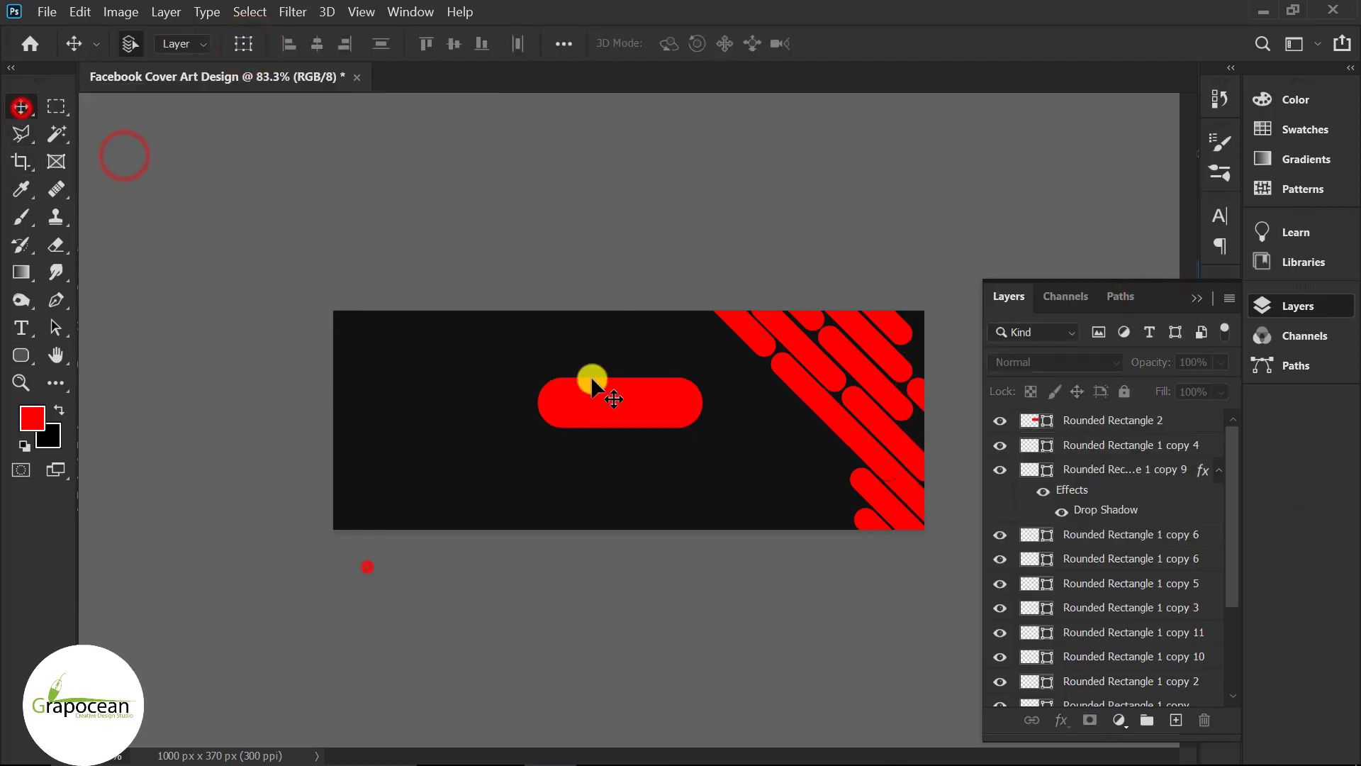
Step: Rotate the new wide pill to match the pattern's diagonal slant and move it beside the outer row
{"action": "key", "text": "v"}
{"action": "left_click", "coordinate": [633, 387]}
{"action": "left_click_drag", "start_coordinate": [756, 460], "coordinate": [678, 534]}
{"action": "left_click", "coordinate": [1016, 45]}
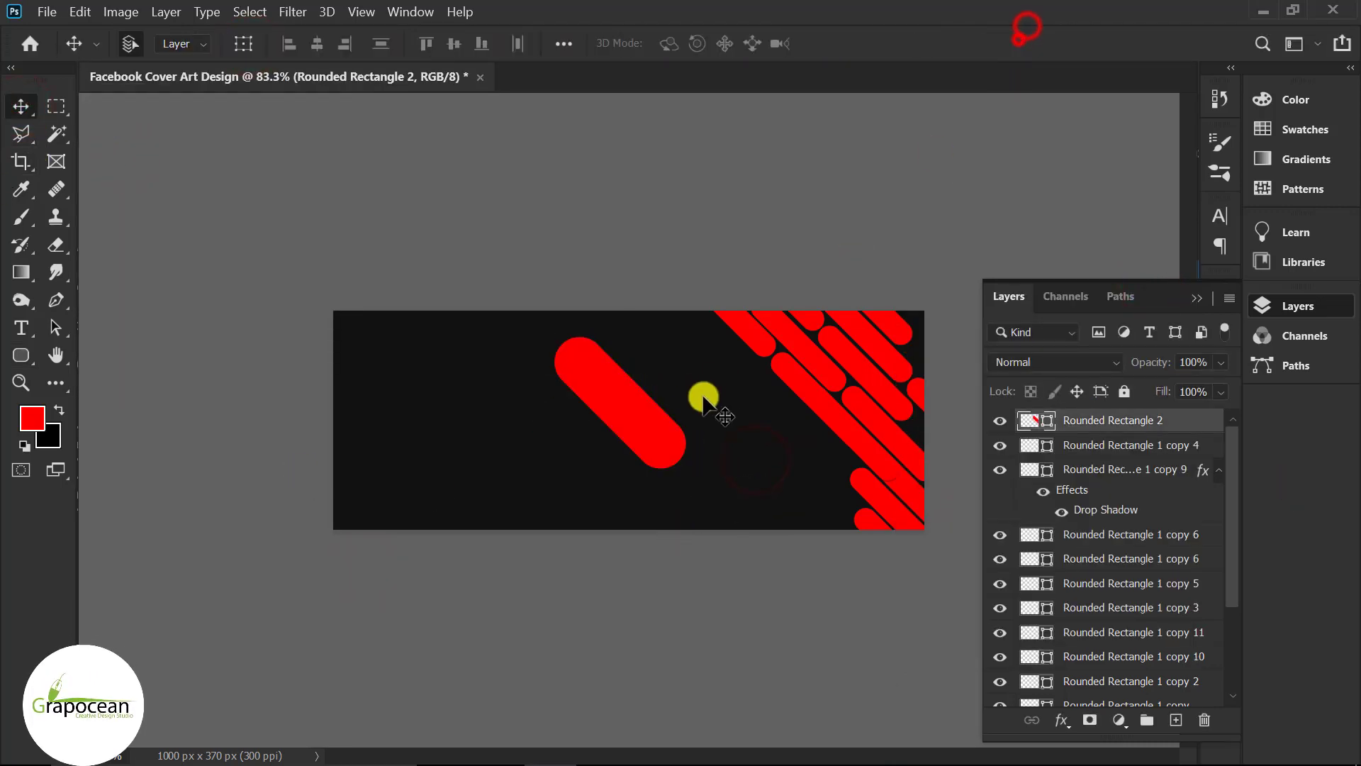
{"action": "left_click_drag", "start_coordinate": [646, 427], "coordinate": [790, 447]}
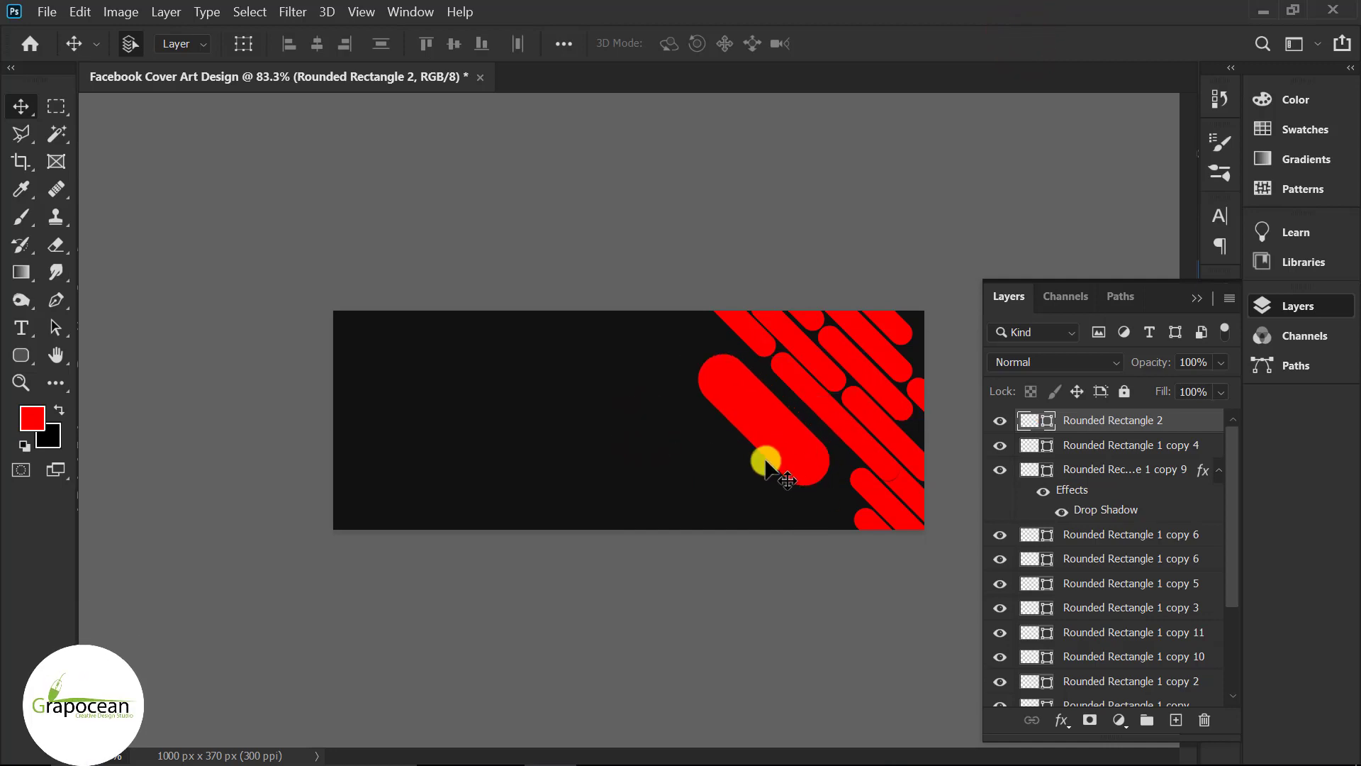
{"action": "key", "text": "ctrl+t"}
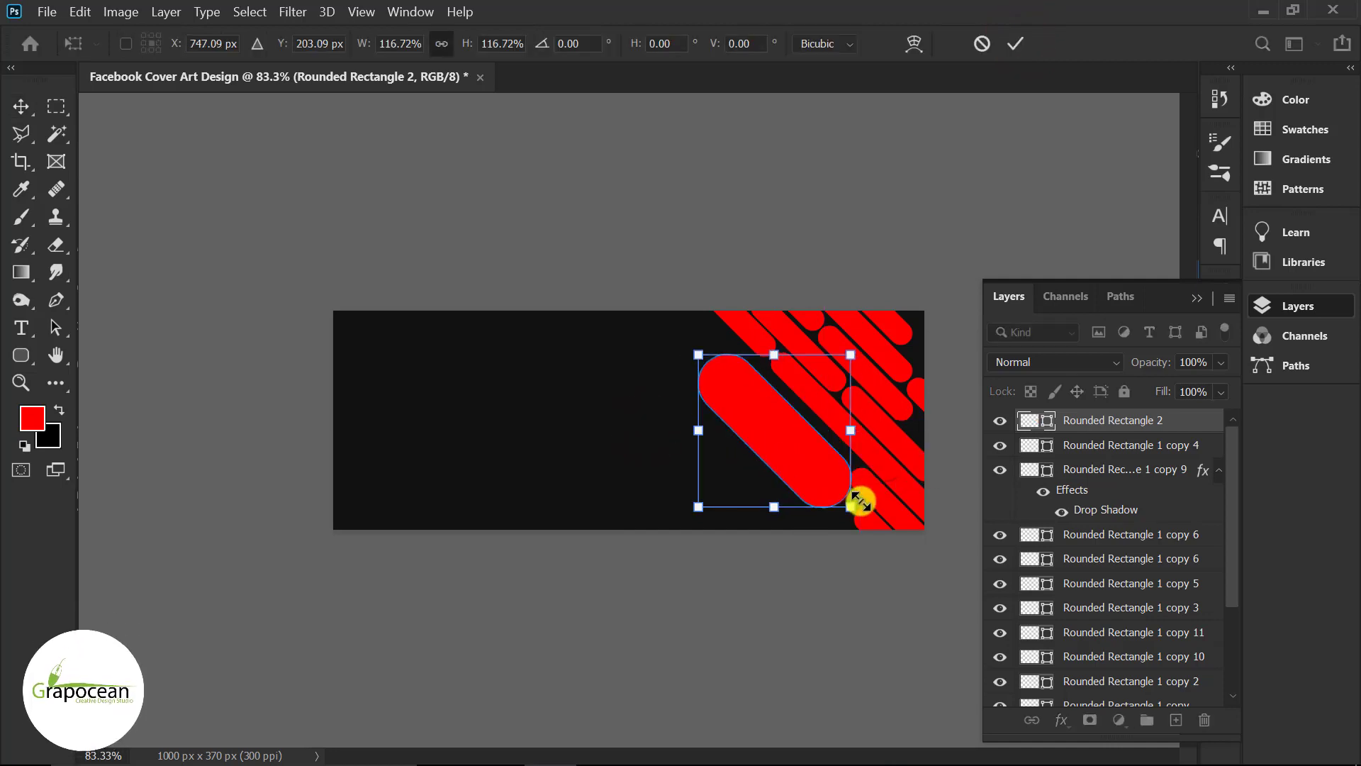
{"action": "left_click", "coordinate": [834, 487]}
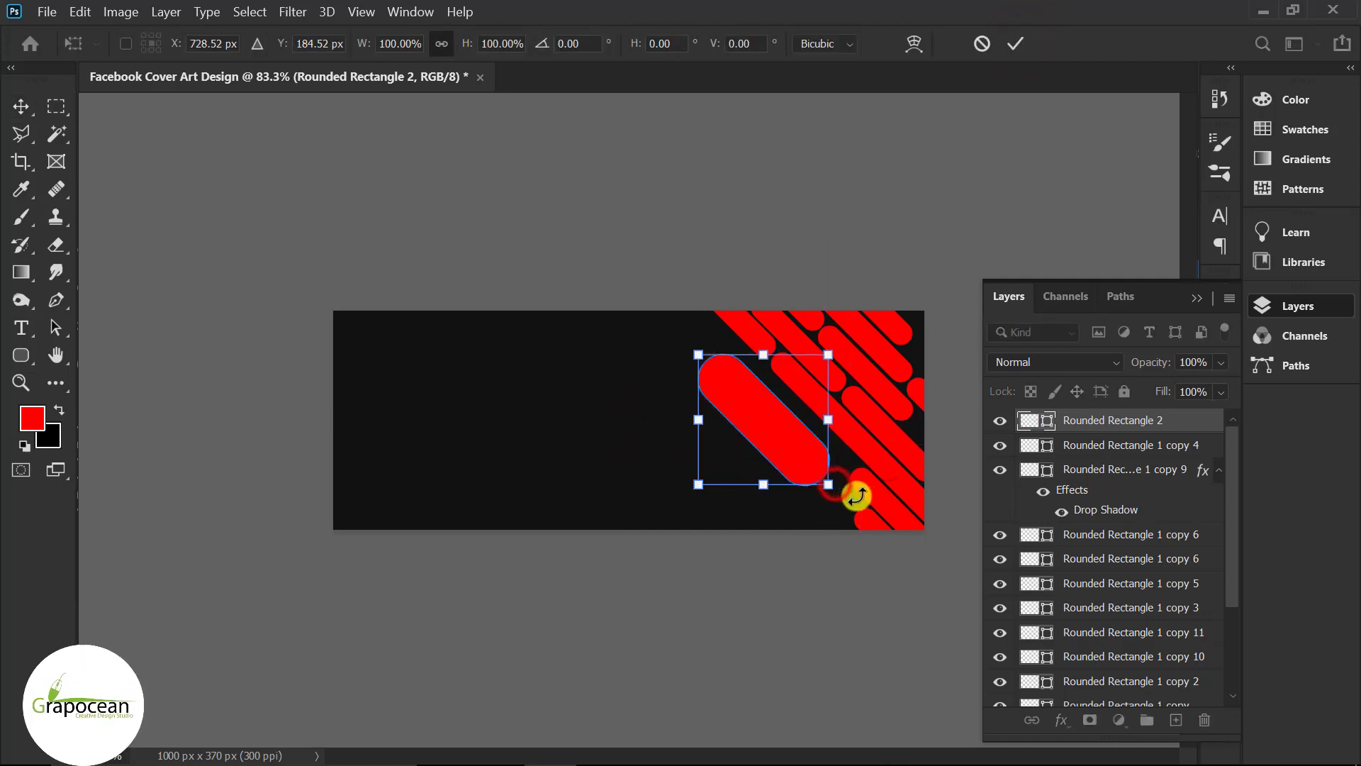
{"action": "left_click", "coordinate": [1008, 45]}
Step: Enlarge the wide pill with Free Transform, keeping it diagonal, and place it just outside the pill pattern
{"action": "key", "text": "ctrl+t"}
{"action": "left_click_drag", "start_coordinate": [819, 536], "coordinate": [700, 572]}
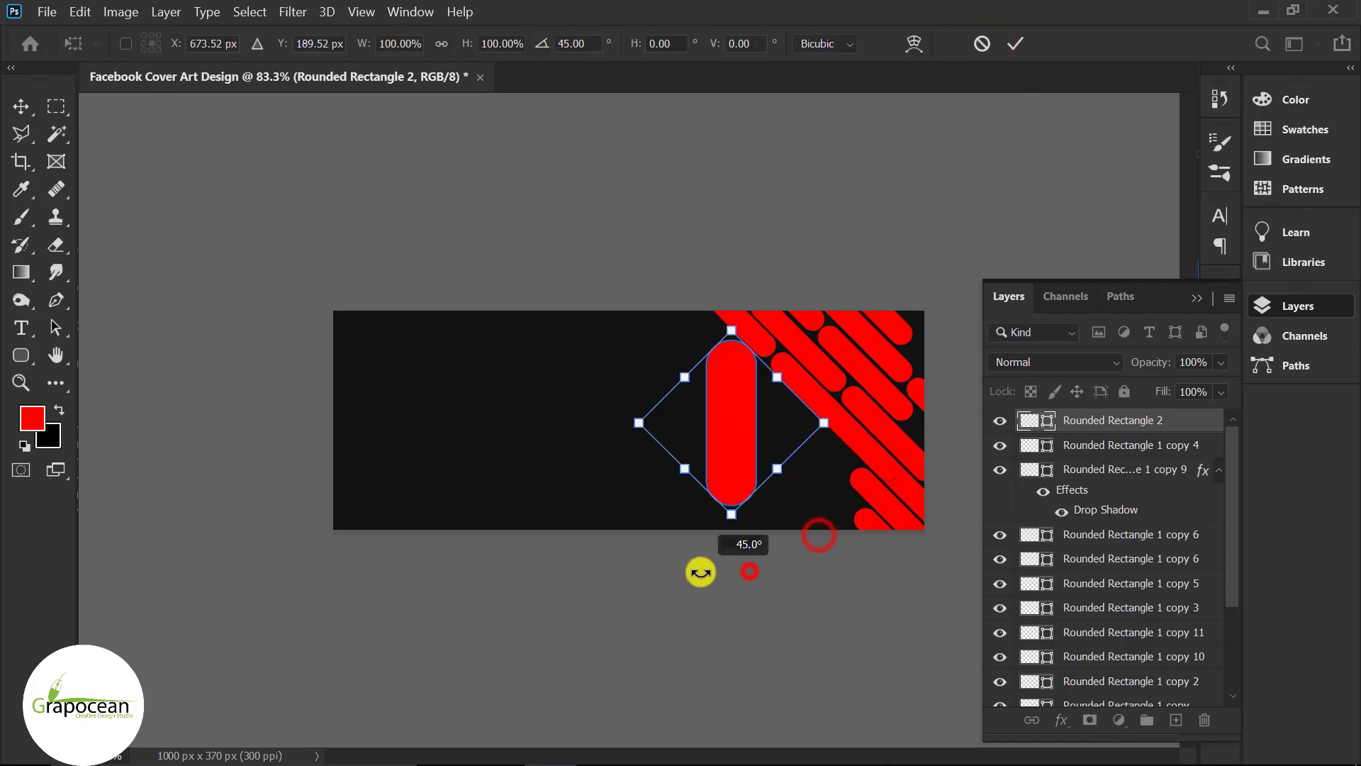
{"action": "left_click_drag", "start_coordinate": [778, 593], "coordinate": [766, 435]}
{"action": "left_click", "coordinate": [1015, 44]}
{"action": "key", "text": "ctrl+plus"}
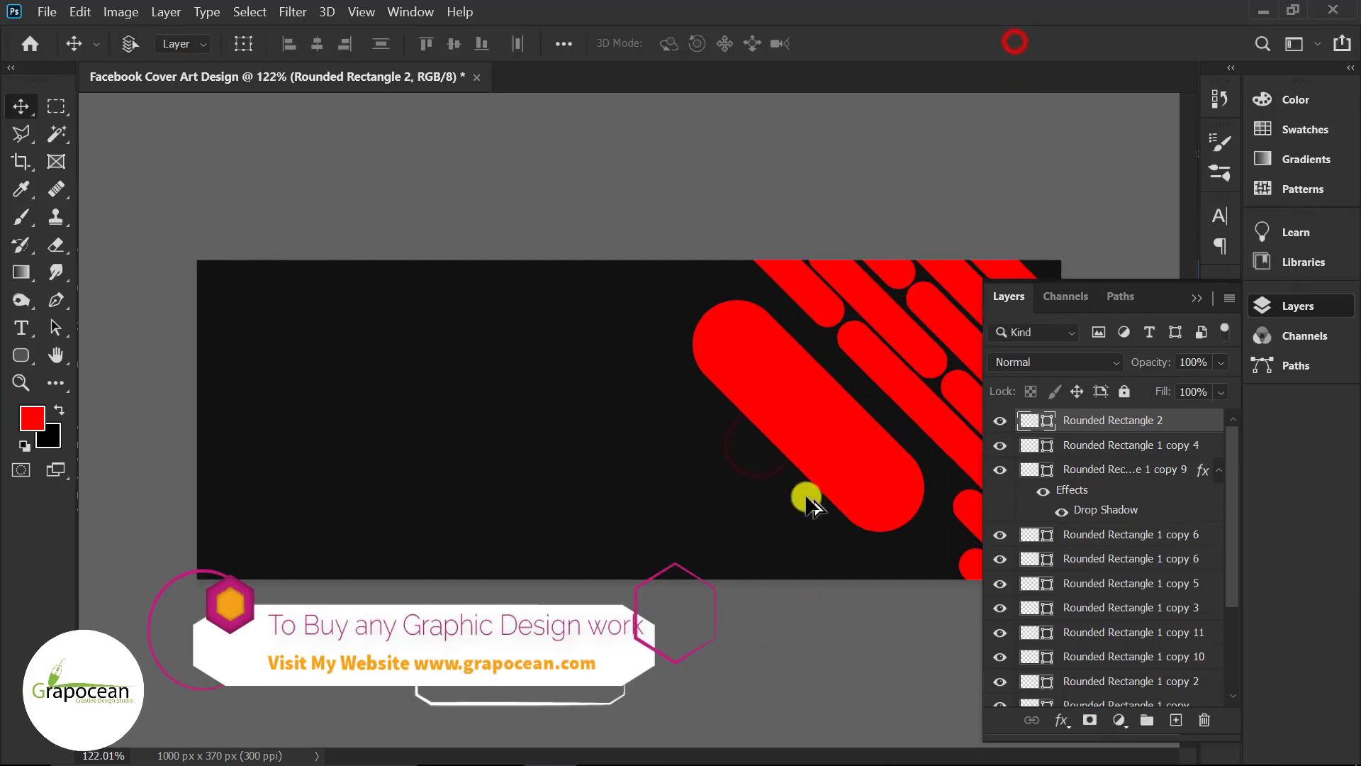
{"action": "left_click_drag", "start_coordinate": [805, 502], "coordinate": [832, 445]}
Step: Try converting all the narrow pill layers together with the dark rectangle into one smart object, and undo the conversion
{"action": "scroll", "coordinate": [832, 447], "scroll_direction": "down", "scroll_amount": 8}
{"action": "scroll", "coordinate": [901, 526], "scroll_direction": "up", "scroll_amount": 1}
{"action": "left_click_drag", "start_coordinate": [907, 528], "coordinate": [684, 238]}
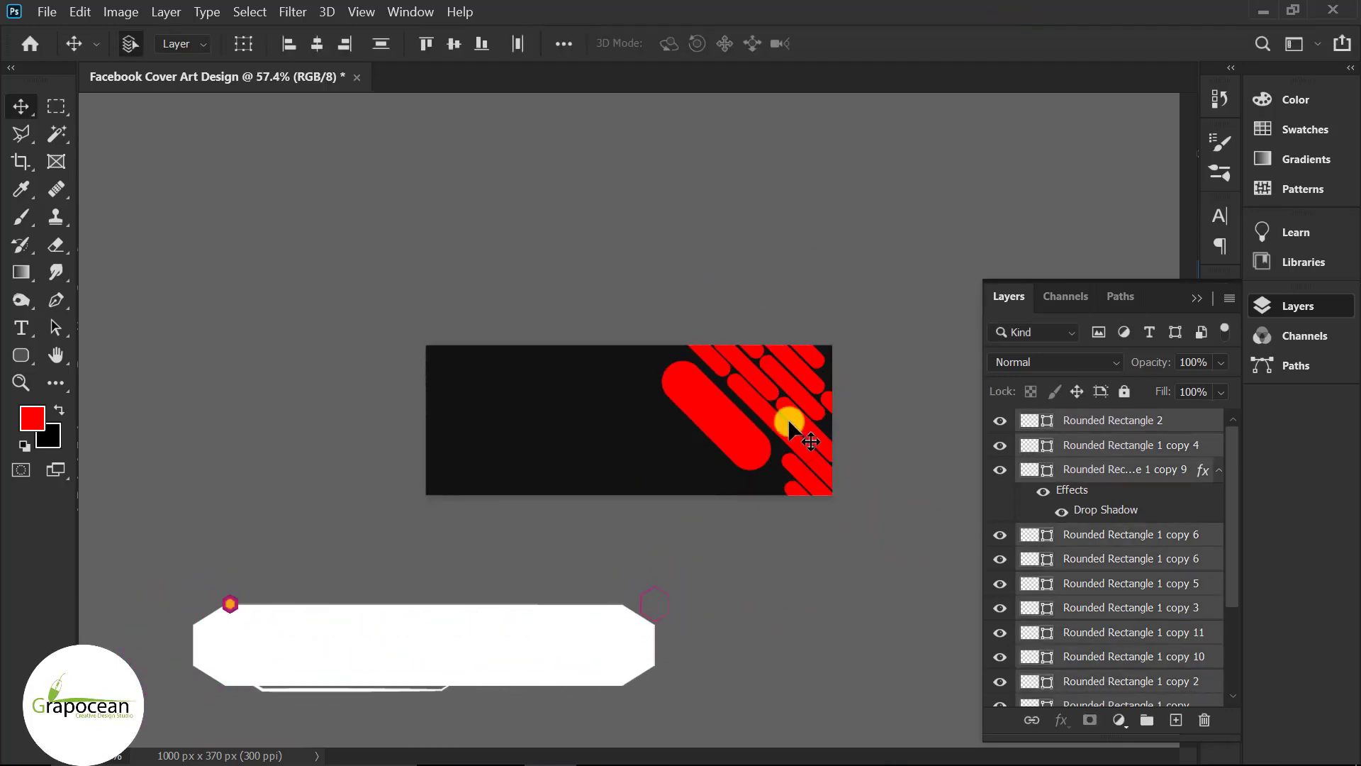
{"action": "left_click", "coordinate": [714, 417]}
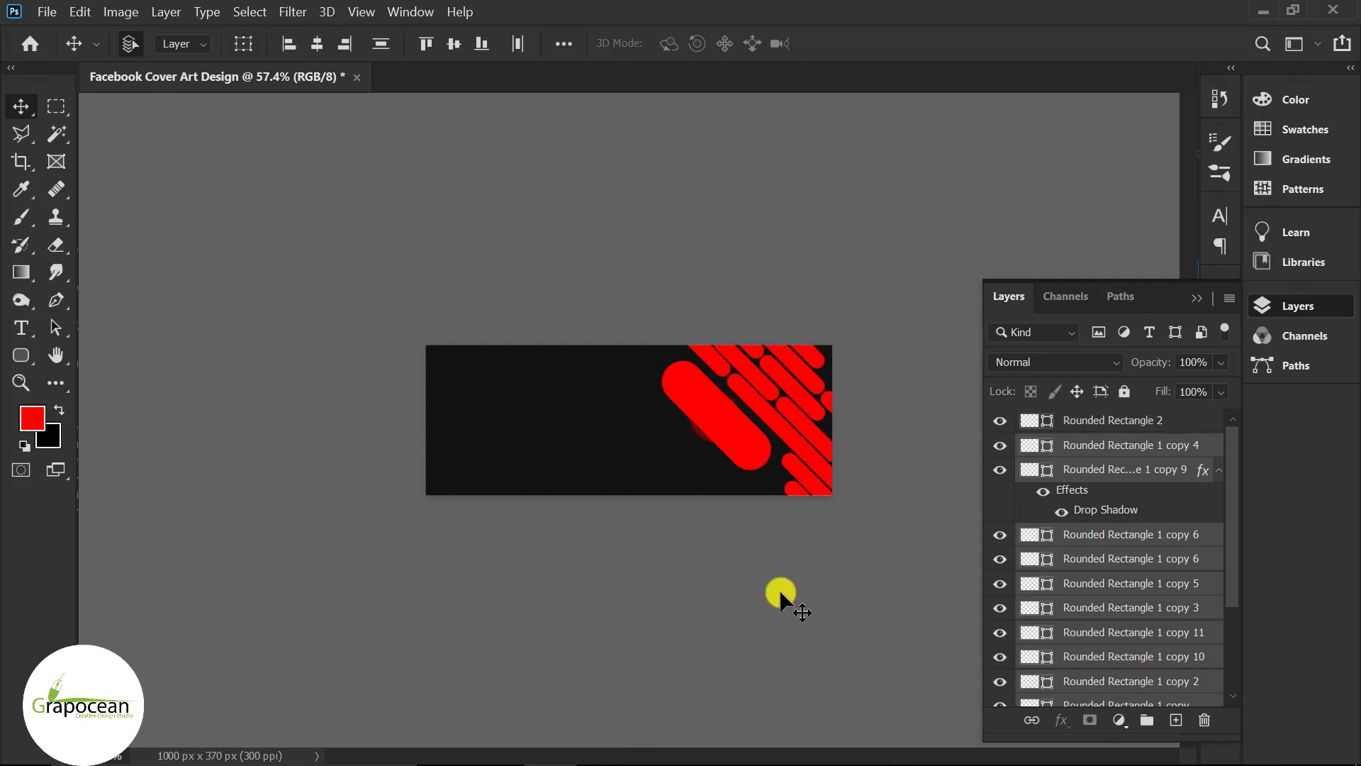
{"action": "right_click", "coordinate": [1112, 457]}
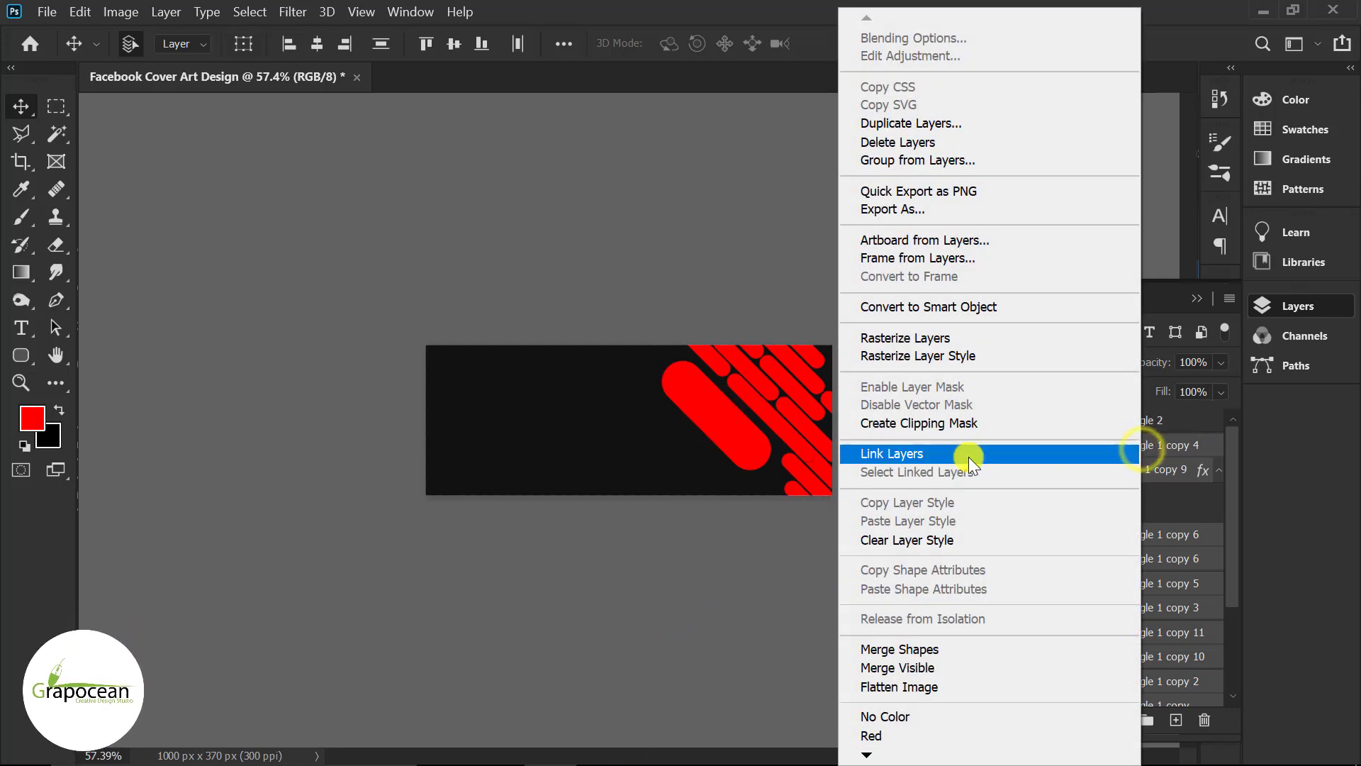
{"action": "left_click", "coordinate": [938, 308]}
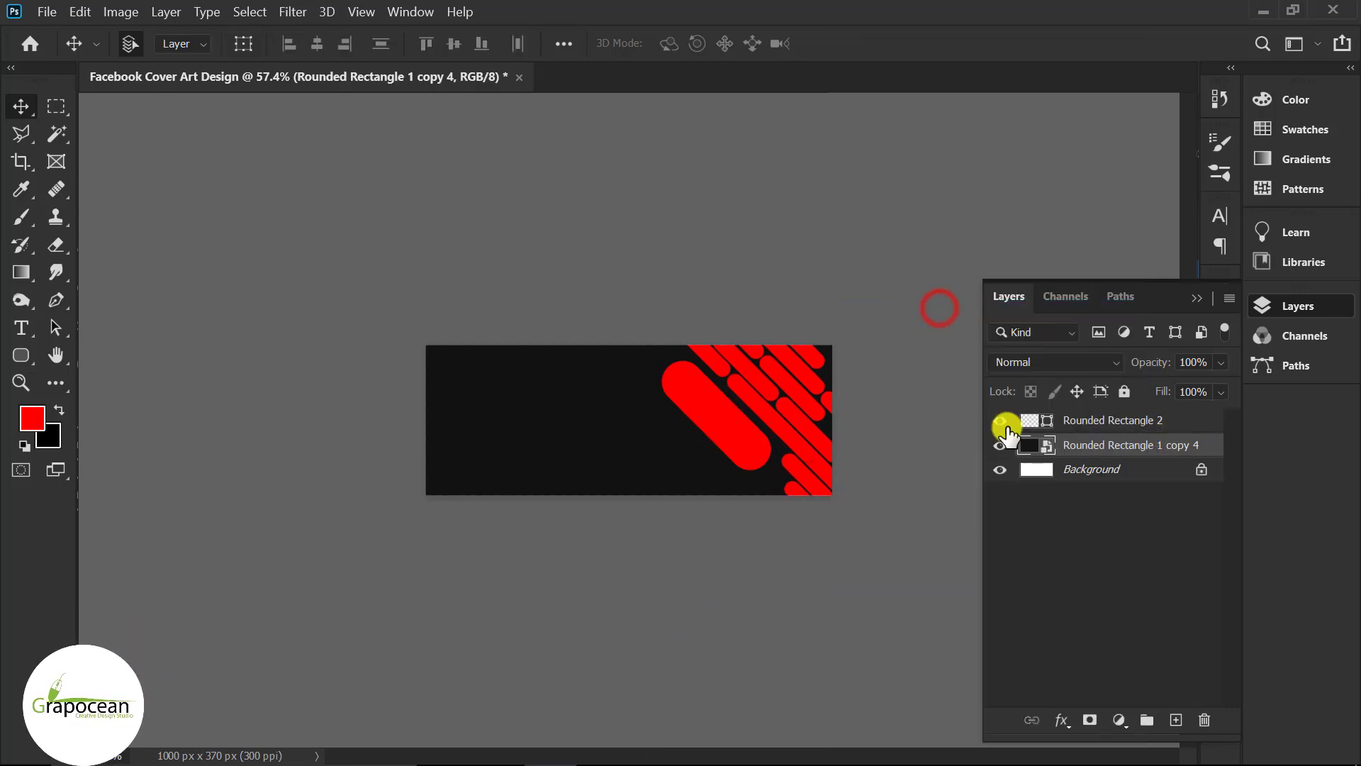
{"action": "left_click", "coordinate": [1000, 445]}
{"action": "left_click", "coordinate": [1000, 445]}
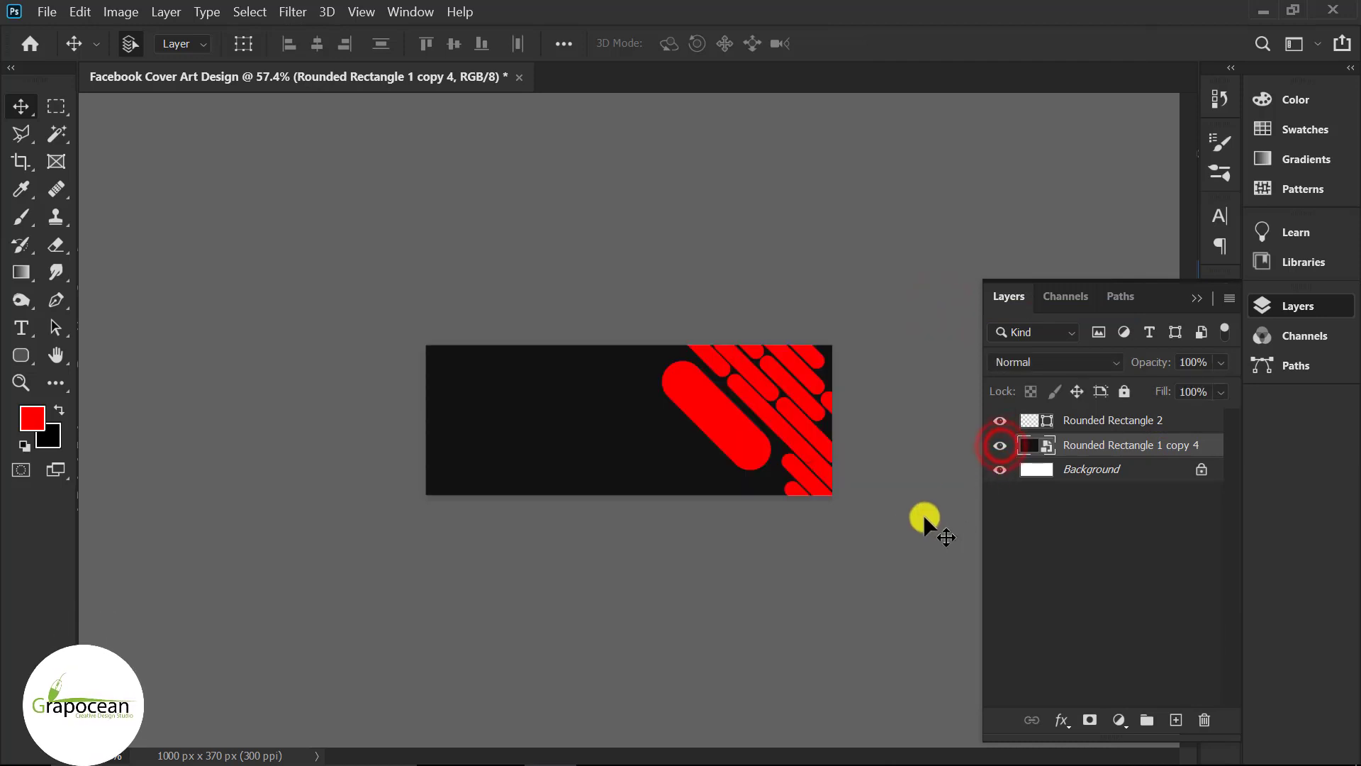
{"action": "key", "text": "ctrl+comma"}
{"action": "key", "text": "ctrl+comma"}
{"action": "key", "text": "ctrl+z"}
{"action": "key", "text": "ctrl+z"}
{"action": "key", "text": "ctrl+z"}
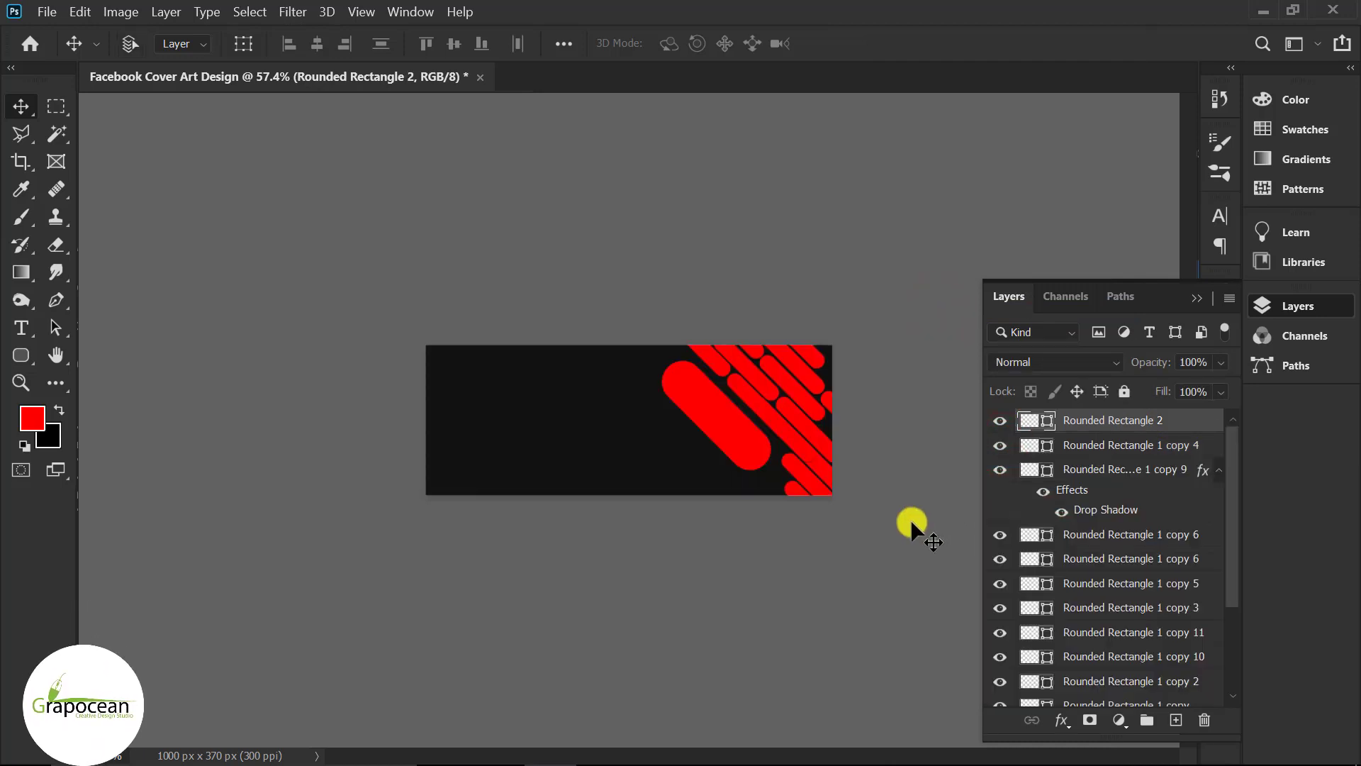
Step: Convert only the narrow pill layers into one smart object, leaving out the wide pill and the dark rectangle
{"action": "left_click_drag", "start_coordinate": [845, 556], "coordinate": [607, 237]}
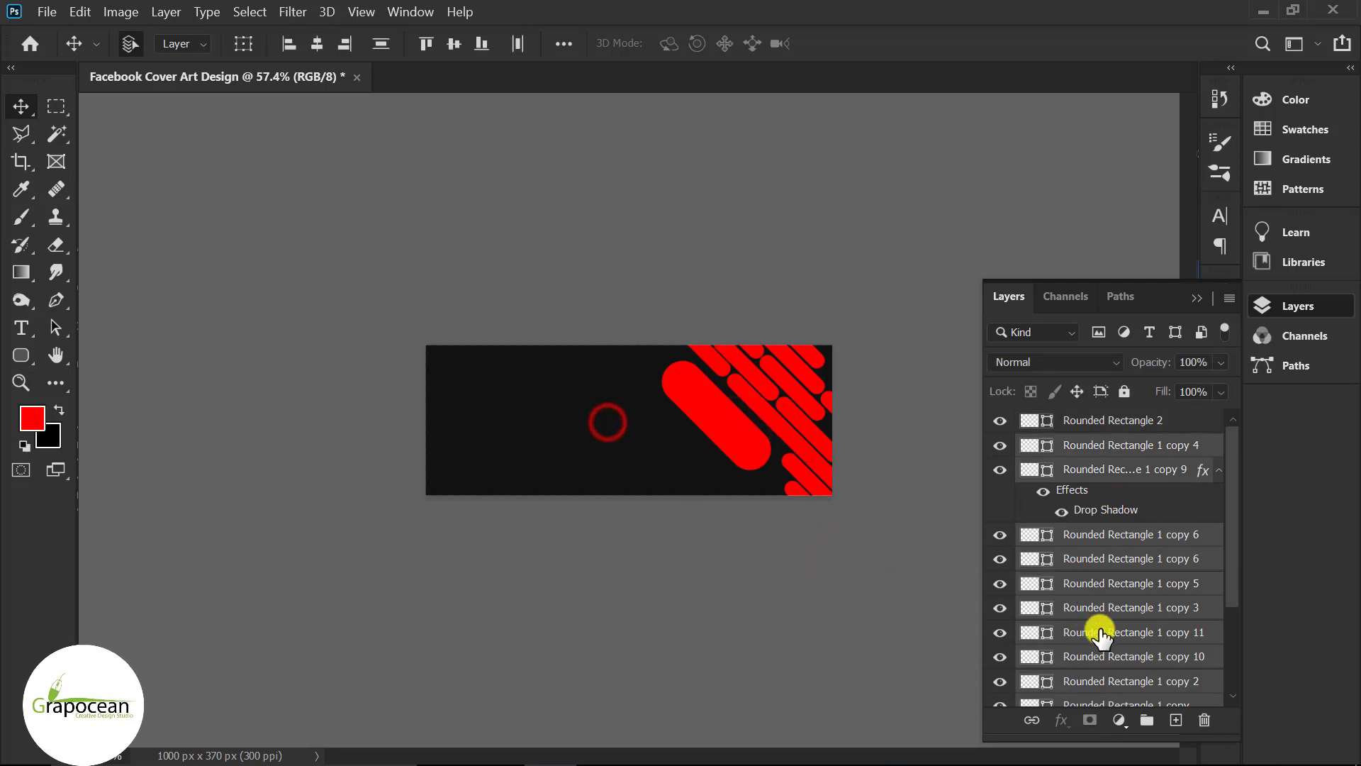
{"action": "scroll", "coordinate": [1106, 638], "scroll_direction": "down", "scroll_amount": 3}
{"action": "scroll", "coordinate": [1119, 641], "scroll_direction": "up", "scroll_amount": 3}
{"action": "scroll", "coordinate": [1126, 617], "scroll_direction": "down", "scroll_amount": 3}
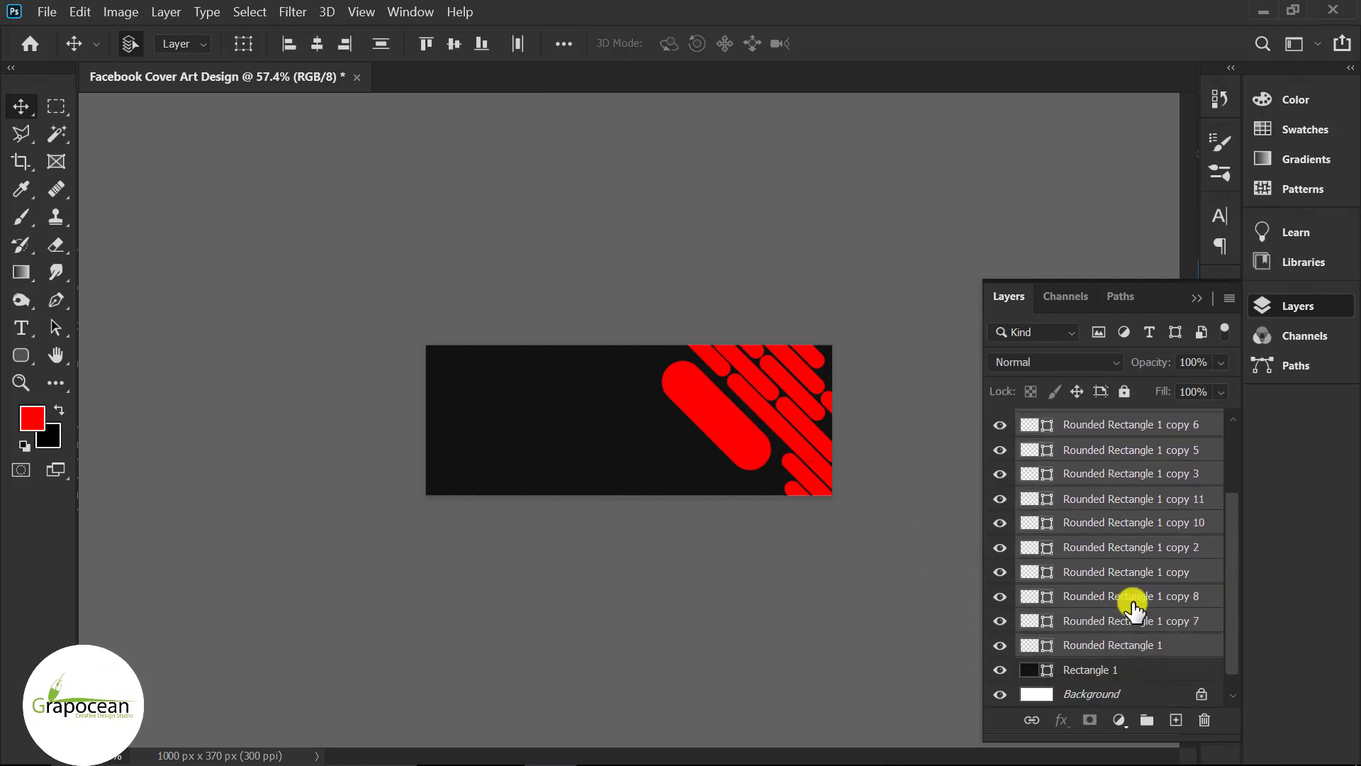
{"action": "scroll", "coordinate": [1133, 606], "scroll_direction": "up", "scroll_amount": 3}
{"action": "right_click", "coordinate": [1118, 448]}
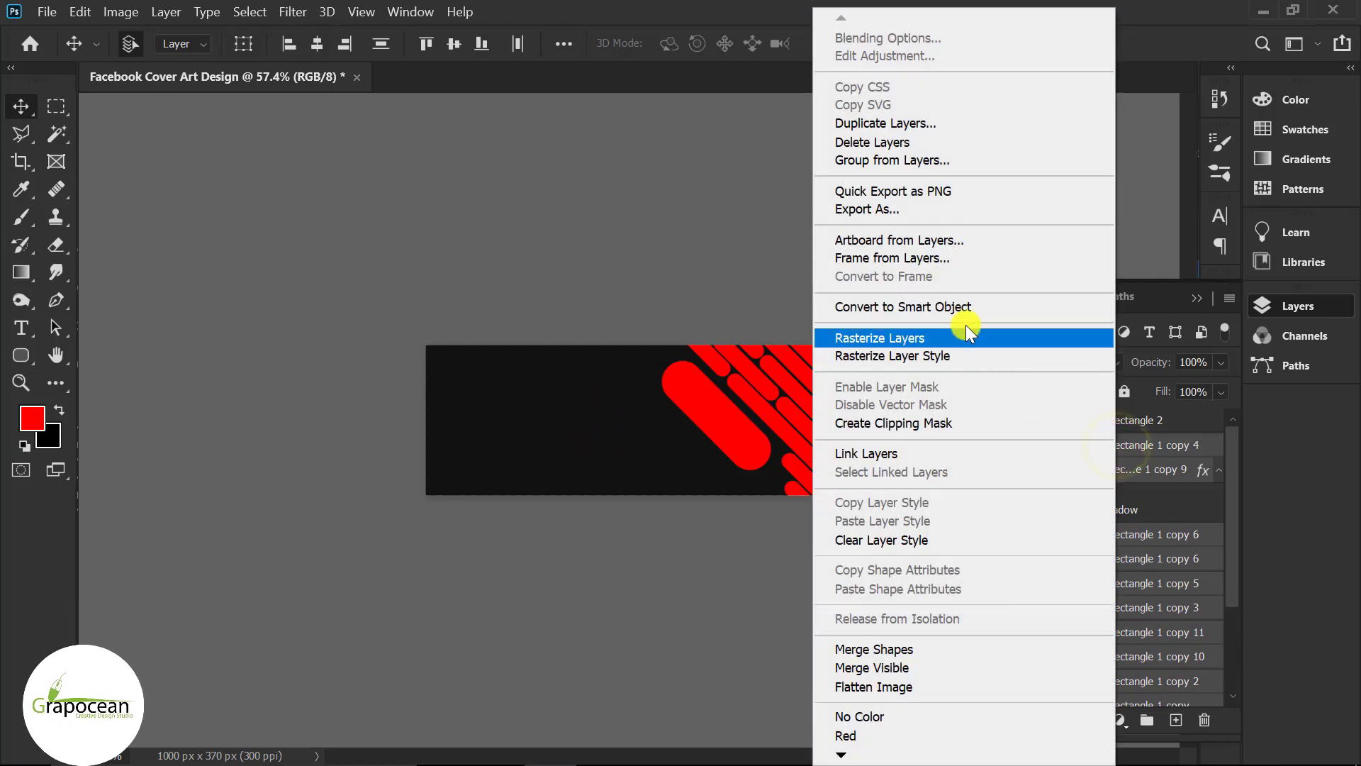
{"action": "left_click", "coordinate": [960, 305]}
{"action": "double_click", "coordinate": [1000, 445]}
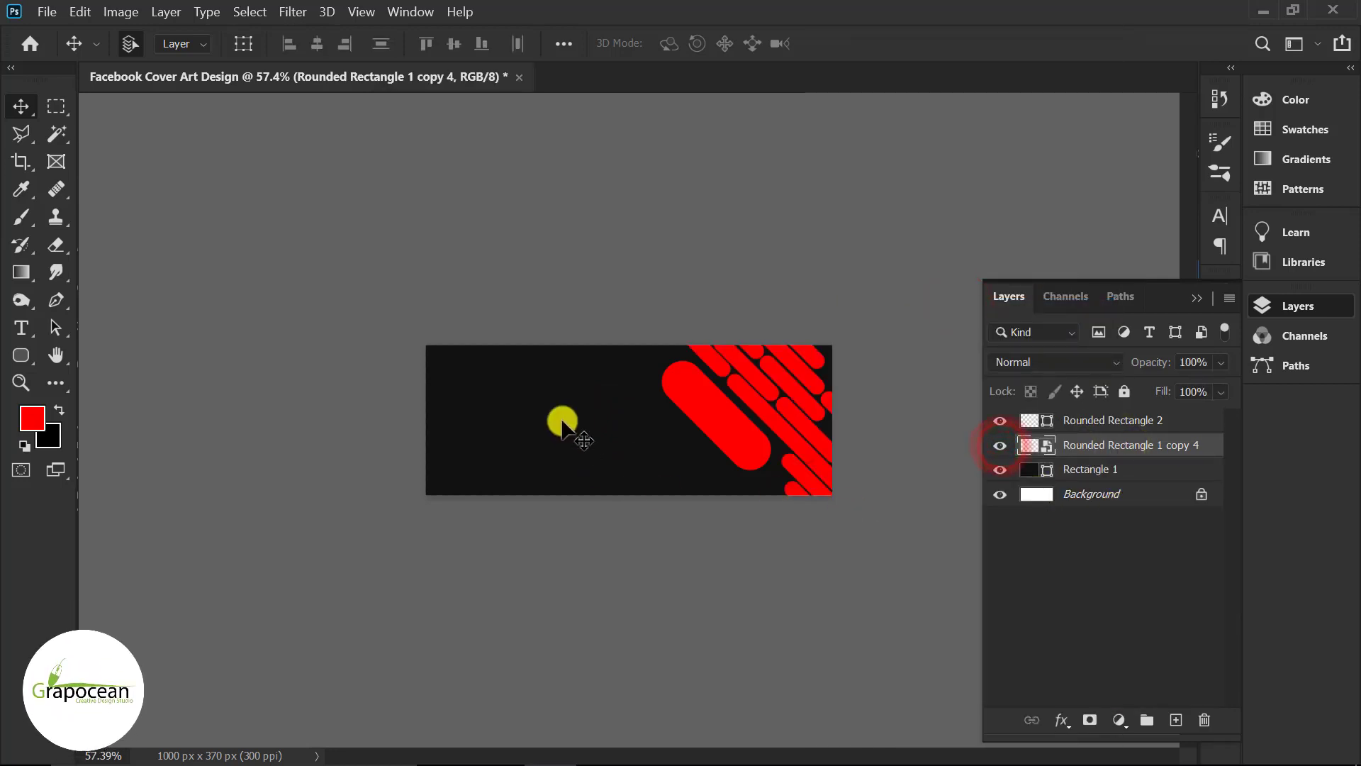
Step: Open the images fdqoPOryYJ and pexels-marlon-schmeiski-3151296 together from the fb cover art folder on the Desktop
{"action": "left_click", "coordinate": [47, 12]}
{"action": "left_click", "coordinate": [68, 54]}
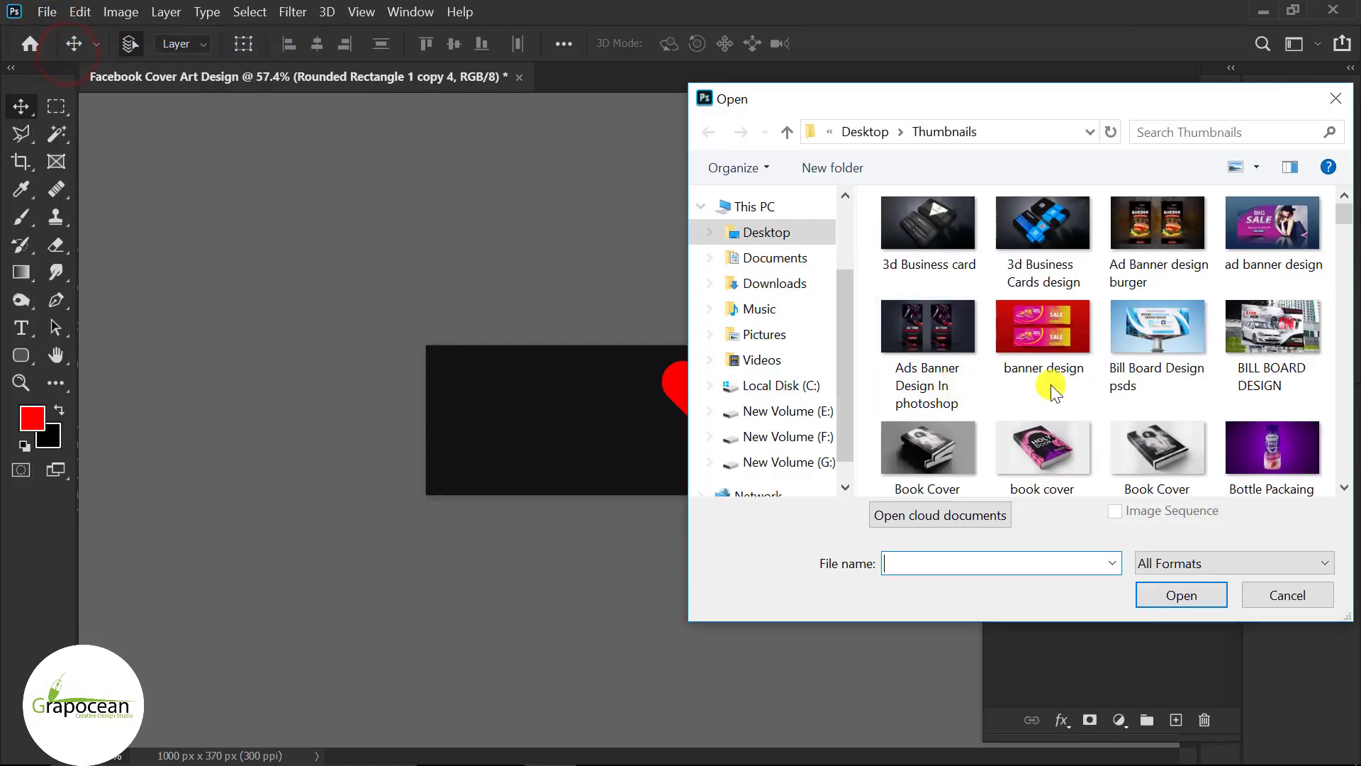
{"action": "left_click", "coordinate": [759, 232]}
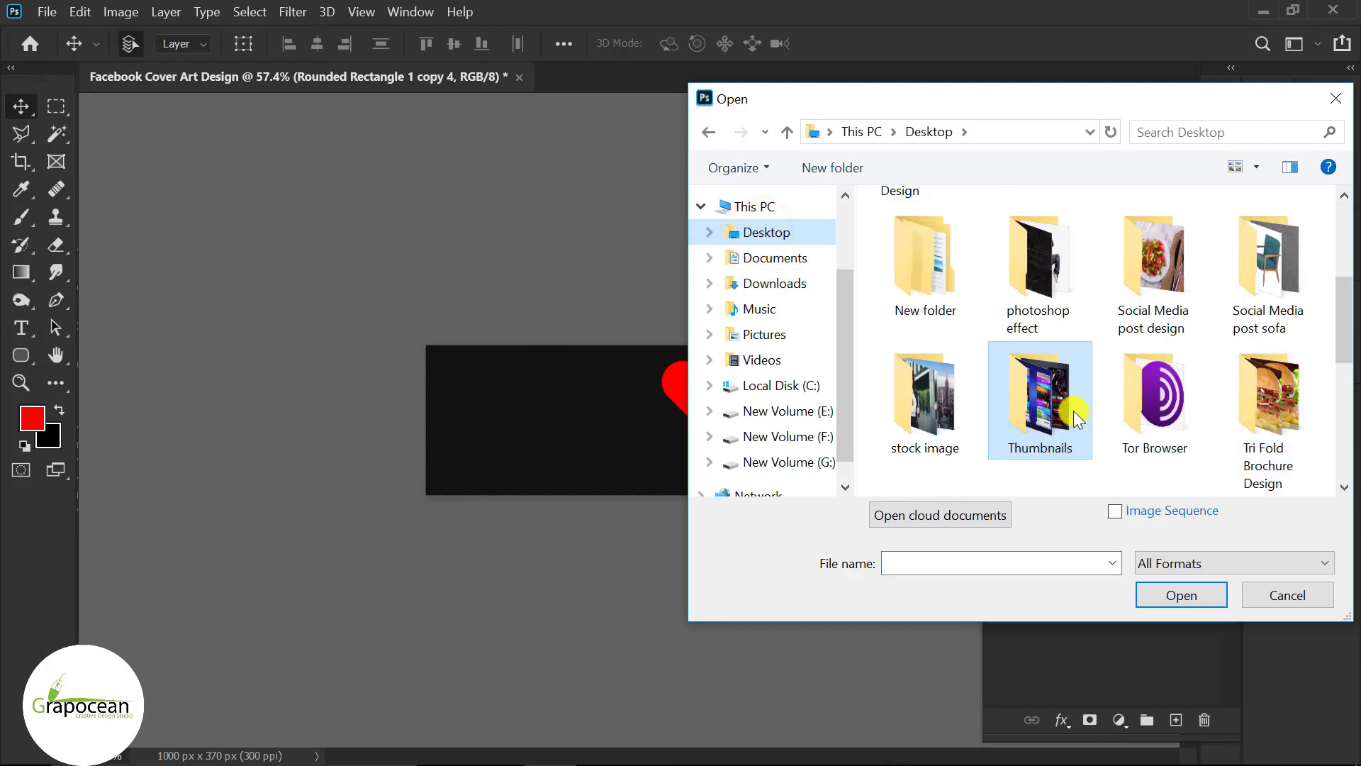
{"action": "left_click", "coordinate": [1070, 411]}
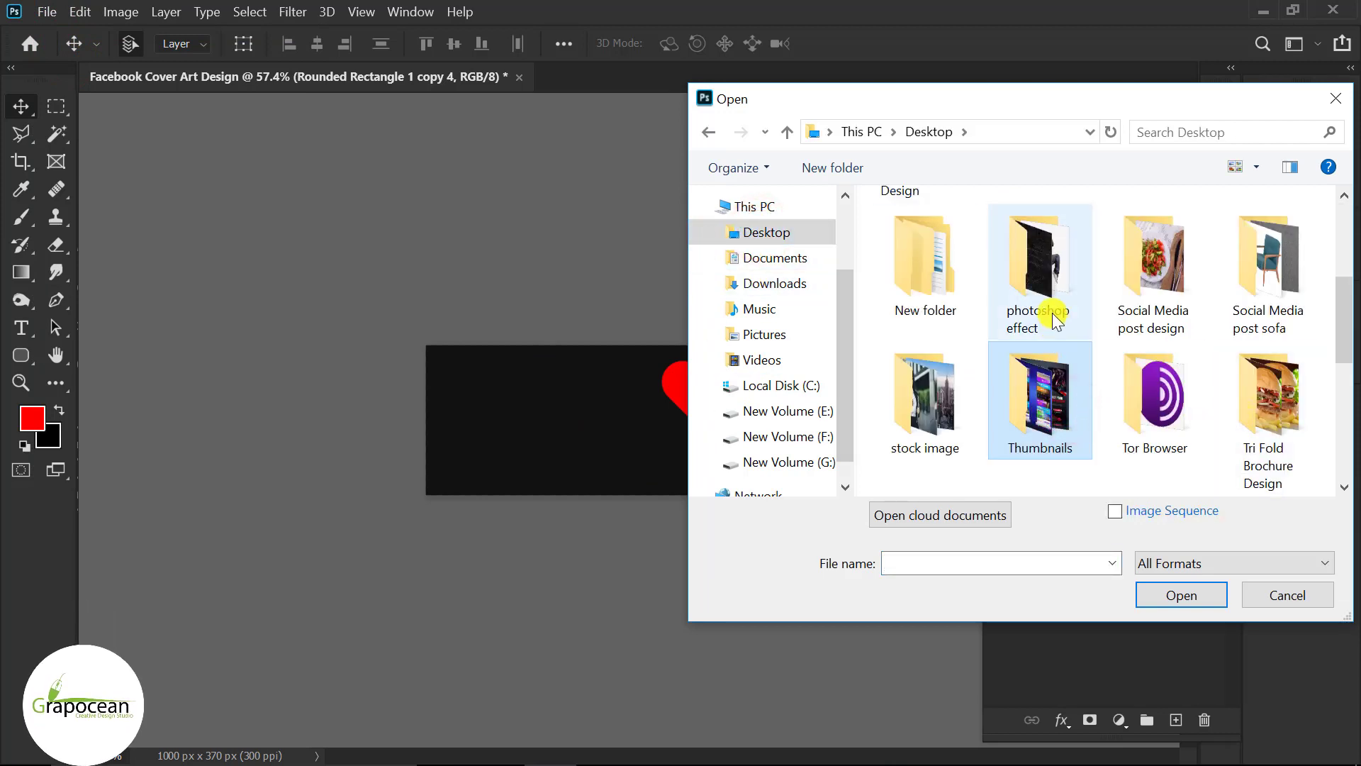
{"action": "scroll", "coordinate": [1039, 287], "scroll_direction": "up", "scroll_amount": 2}
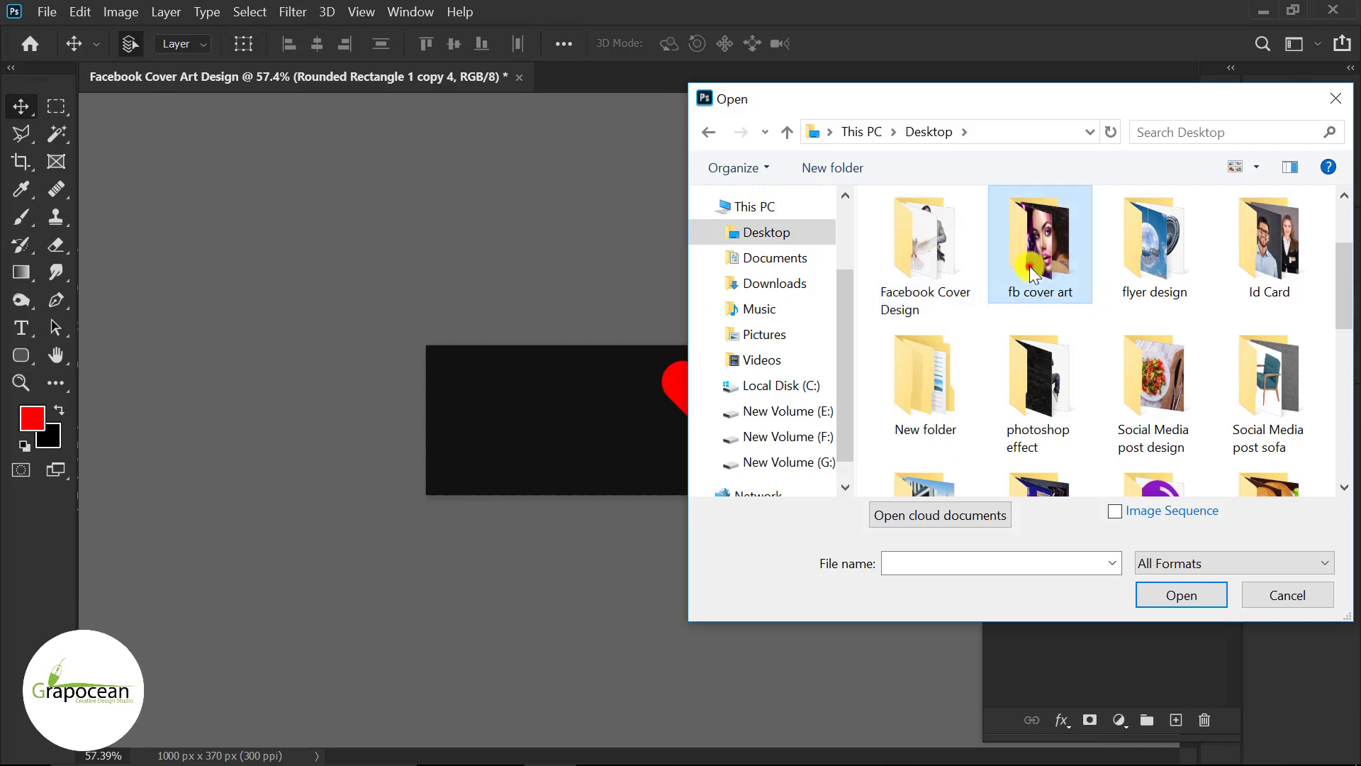
{"action": "double_click", "coordinate": [1029, 266]}
{"action": "left_click", "coordinate": [928, 272]}
{"action": "left_click", "coordinate": [1031, 262], "text": "ctrl"}
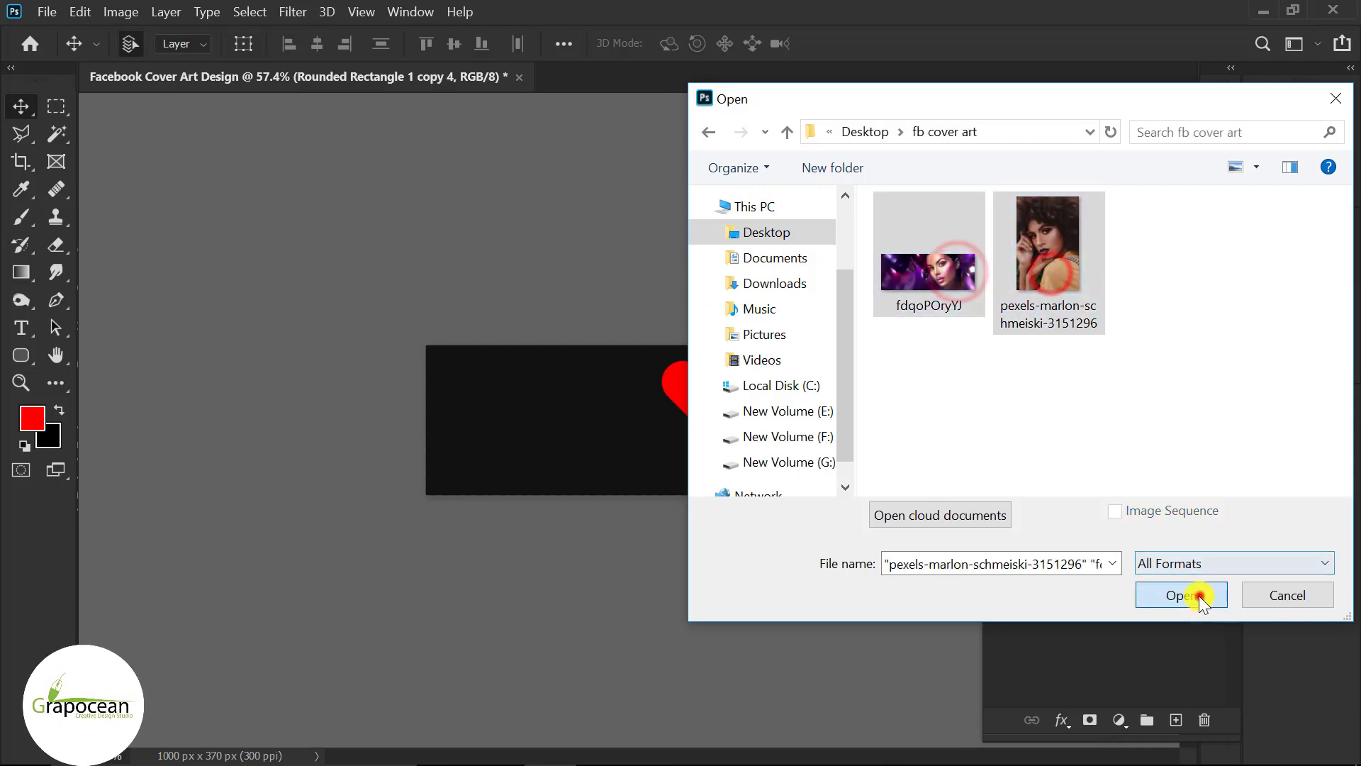
{"action": "left_click", "coordinate": [1181, 595]}
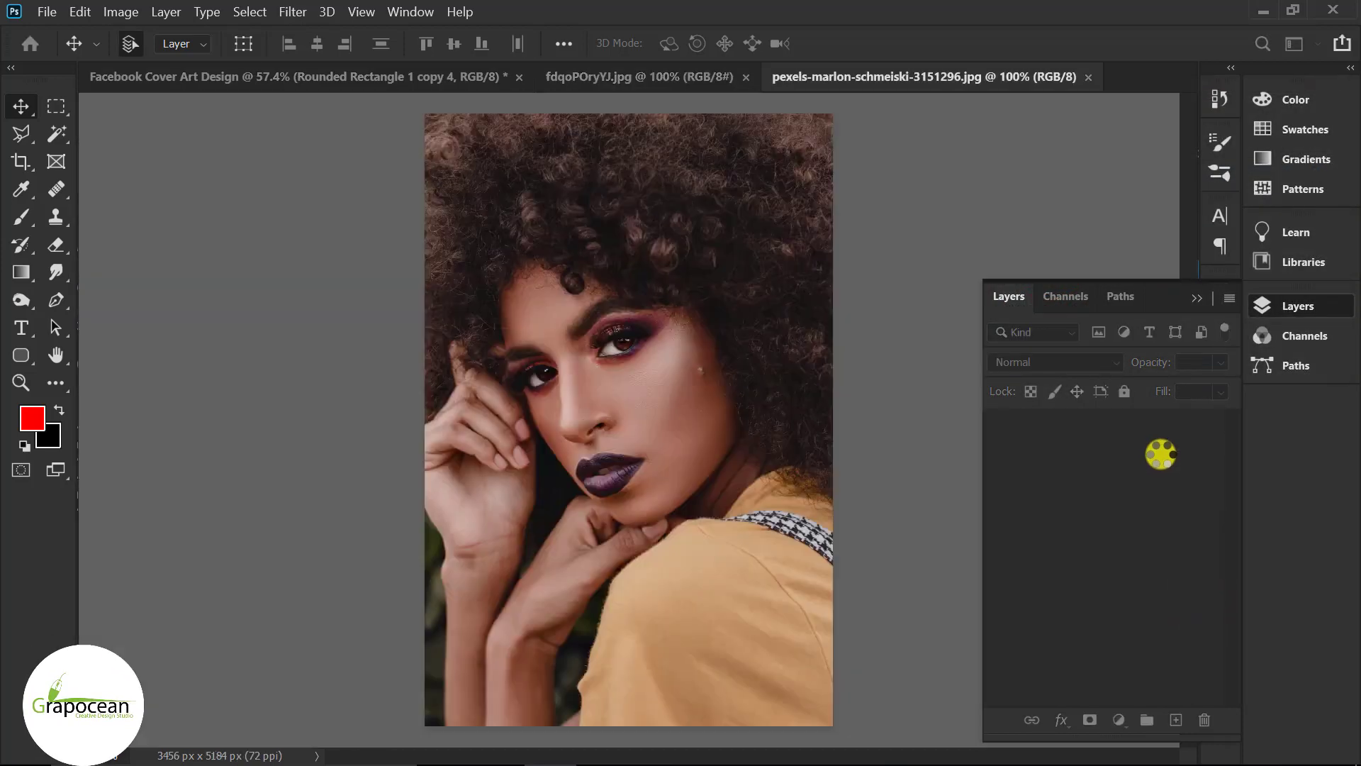
Step: Bring the fdqoPOryYJ image into the Facebook cover directly above the pill smart object and clip it to the pills
{"action": "left_click", "coordinate": [642, 76]}
{"action": "left_click", "coordinate": [1201, 430]}
{"action": "left_click_drag", "start_coordinate": [749, 350], "coordinate": [700, 415]}
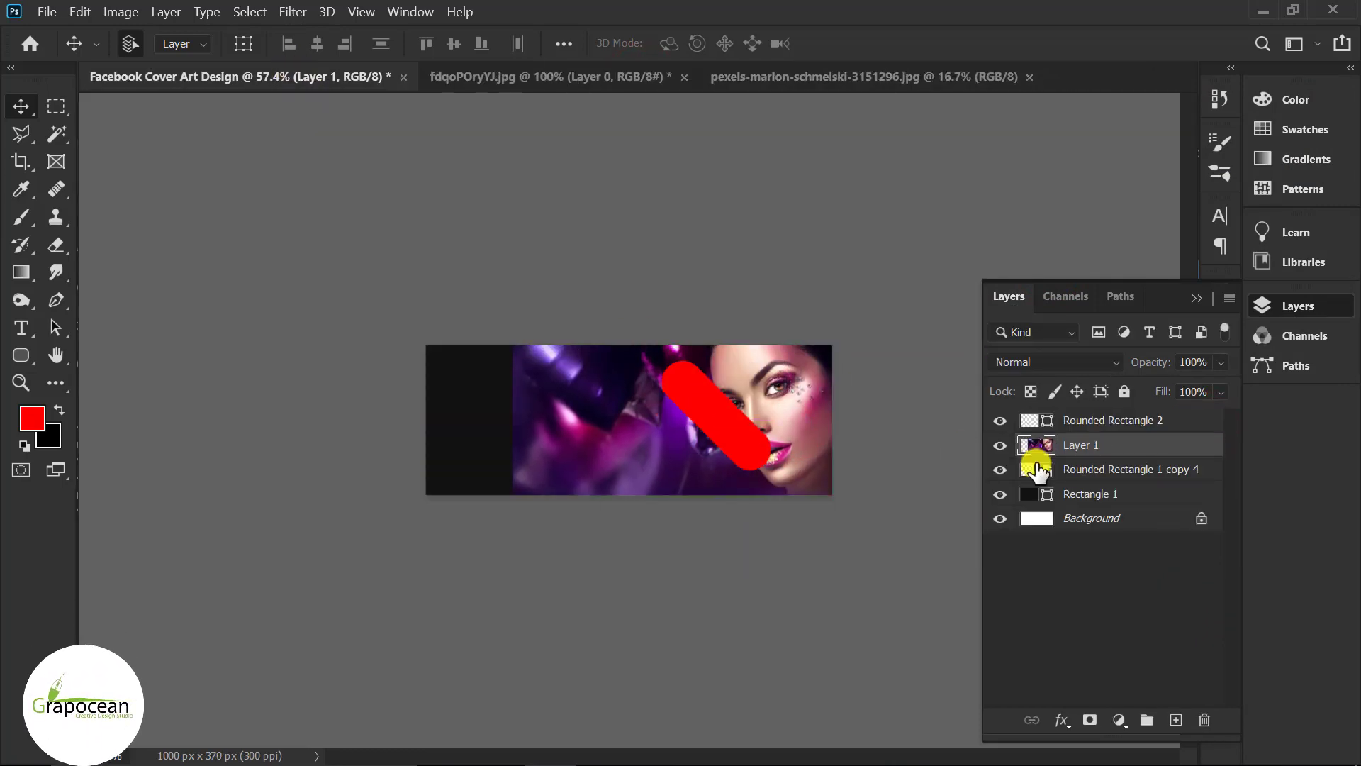
{"action": "right_click", "coordinate": [1135, 450]}
{"action": "left_click", "coordinate": [949, 426]}
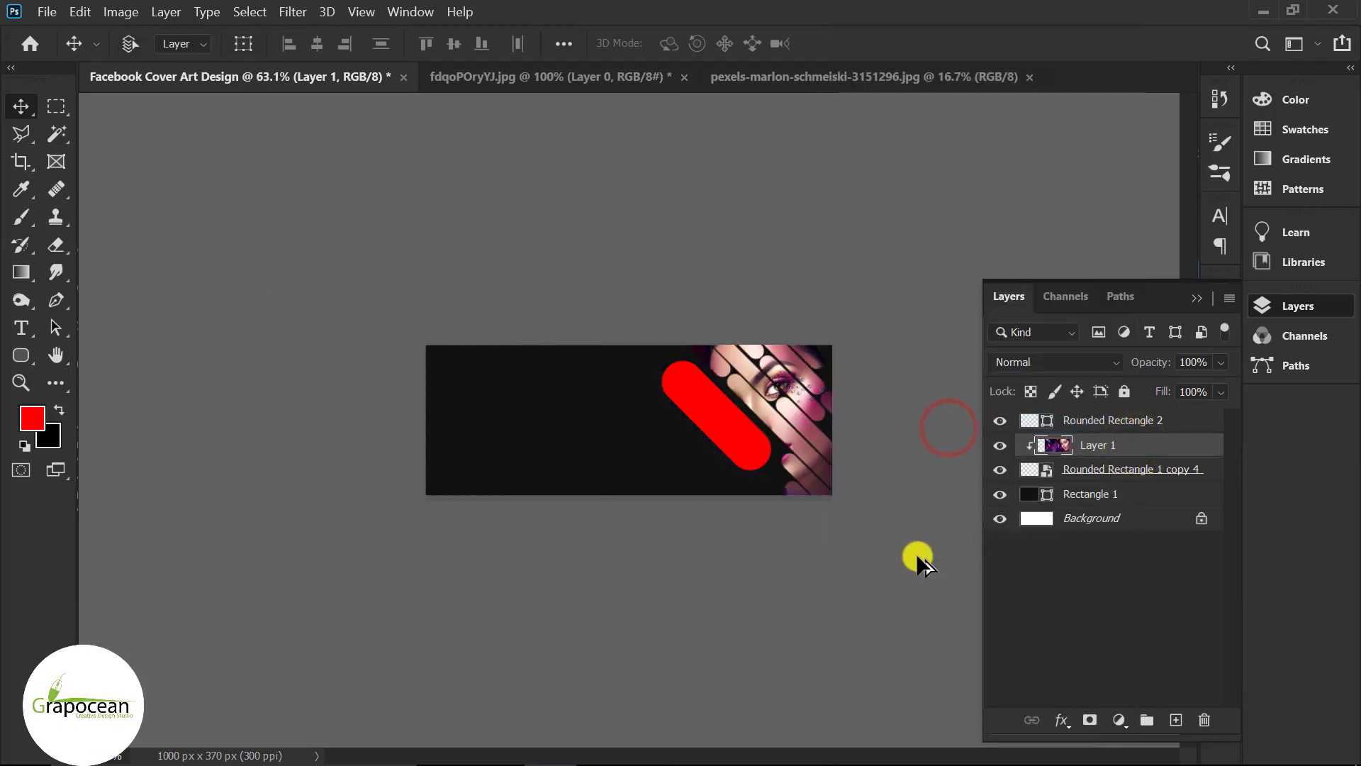
Step: Move the wide red pill away from the pattern and place a duplicate of the pill smart object diagonally below-left of the original
{"action": "scroll", "coordinate": [824, 461], "scroll_direction": "up", "scroll_amount": 3}
{"action": "left_click_drag", "start_coordinate": [823, 462], "coordinate": [637, 458]}
{"action": "left_click", "coordinate": [1097, 469]}
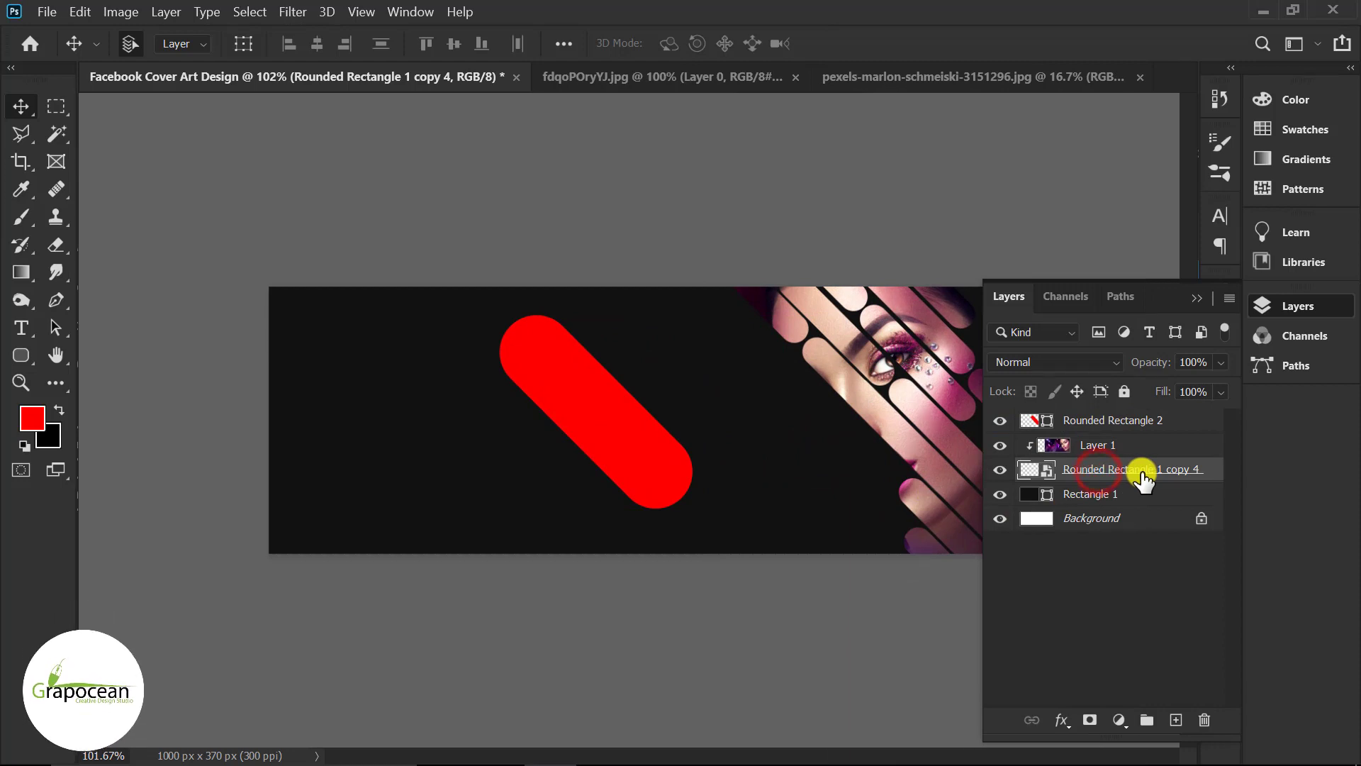
{"action": "left_click_drag", "start_coordinate": [890, 447], "coordinate": [770, 523]}
{"action": "left_click", "coordinate": [1110, 447]}
{"action": "left_click", "coordinate": [1091, 496]}
{"action": "key", "text": "ctrl+t"}
{"action": "key", "text": "ctrl+minus"}
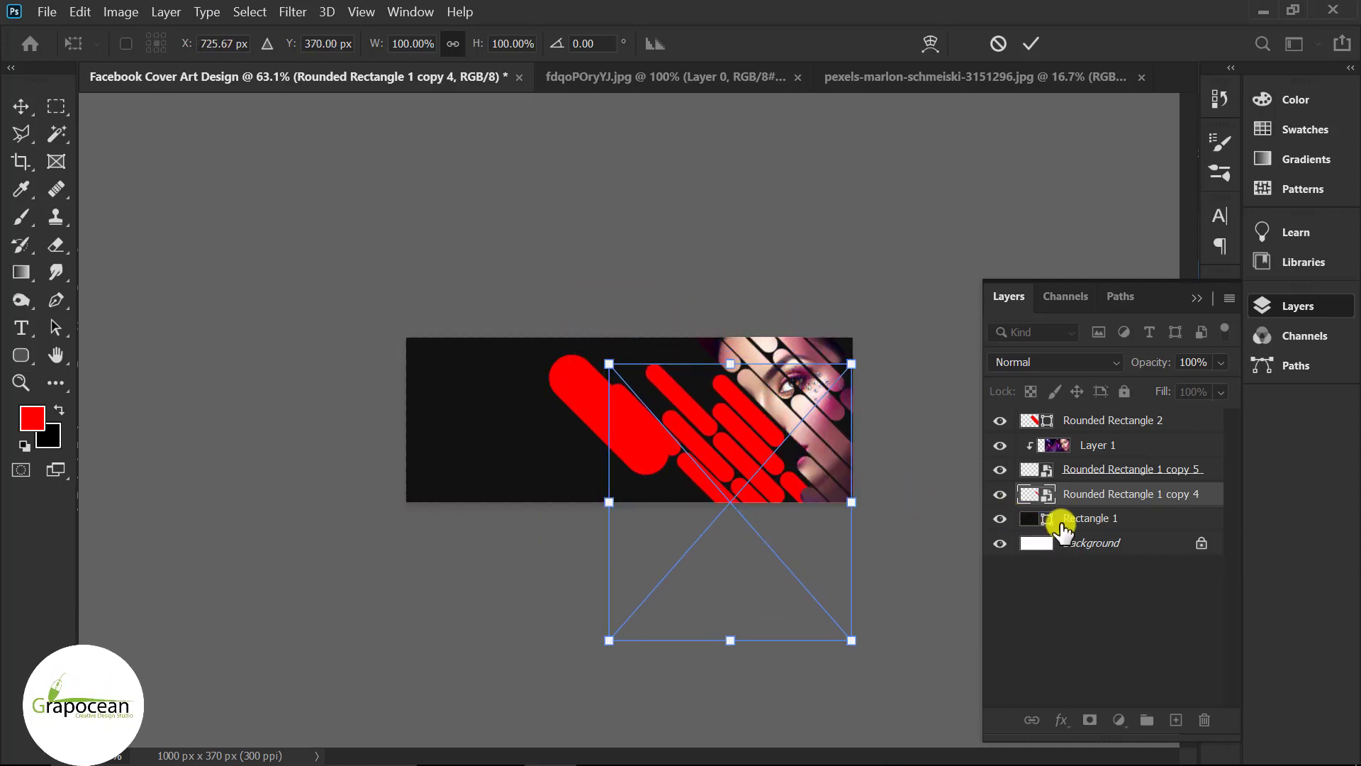
{"action": "left_click", "coordinate": [1028, 44]}
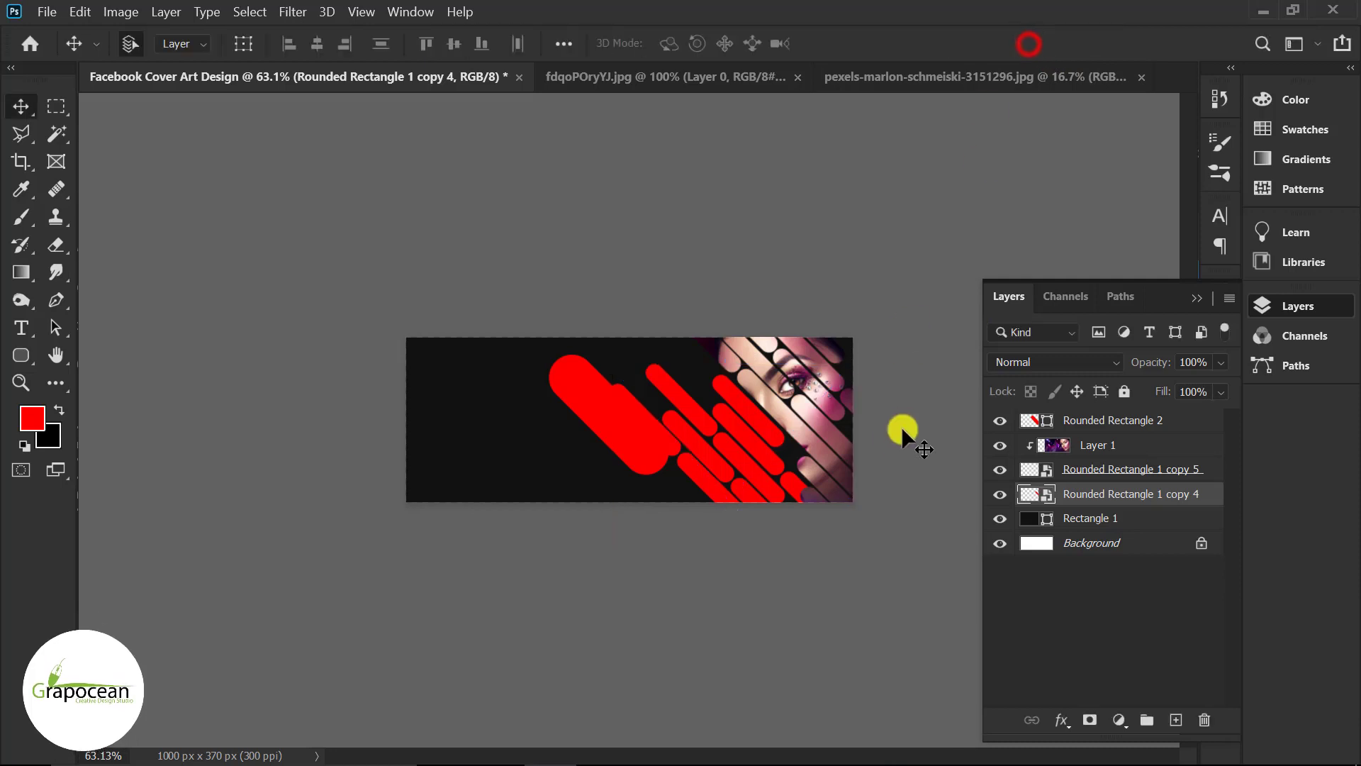
Step: Nudge the duplicated pill group left and up to line up with the clipped pattern, and move the wide pill farther left
{"action": "scroll", "coordinate": [787, 482], "scroll_direction": "up", "scroll_amount": 2}
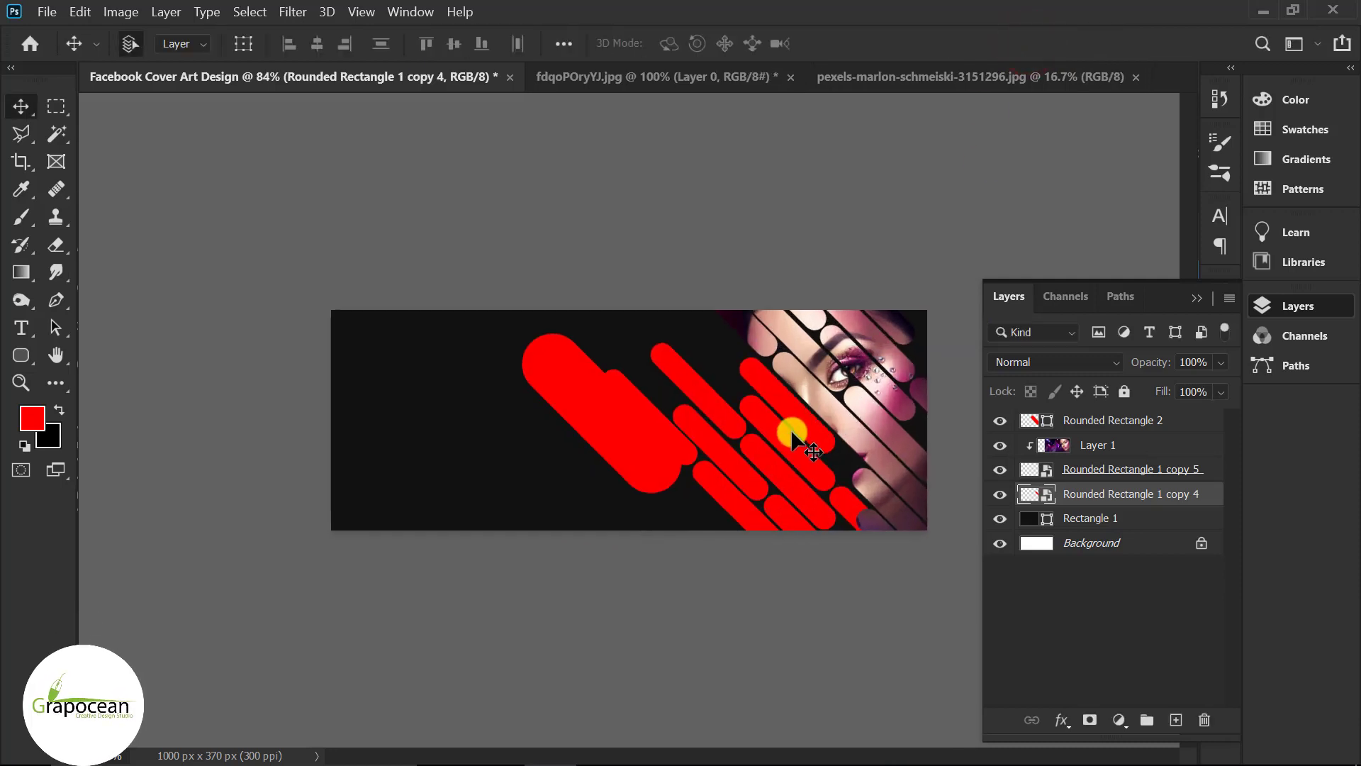
{"action": "left_click_drag", "start_coordinate": [871, 519], "coordinate": [801, 514]}
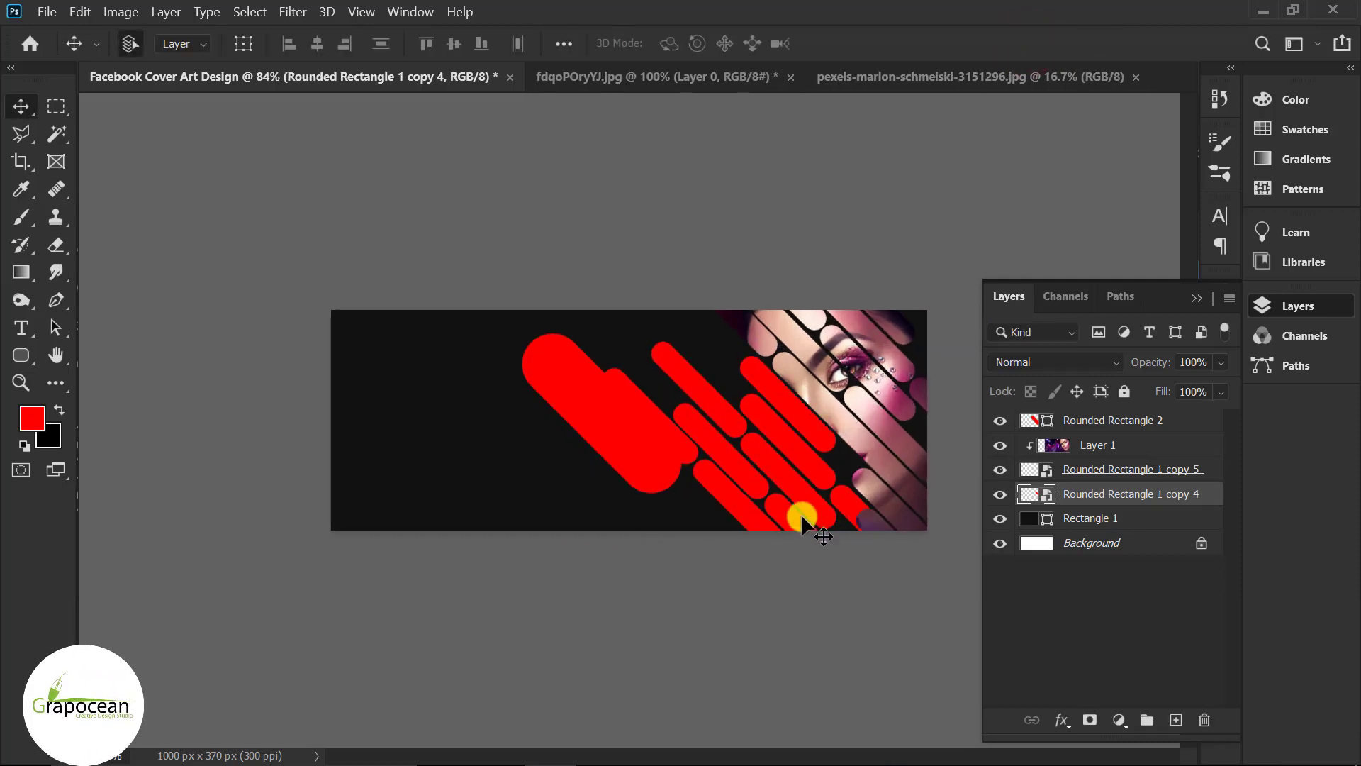
{"action": "key", "text": "Left"}
{"action": "key", "text": "Left"}
{"action": "key", "text": "Left"}
{"action": "key", "text": "Left"}
{"action": "key", "text": "Up"}
{"action": "key", "text": "Up"}
{"action": "key", "text": "Up"}
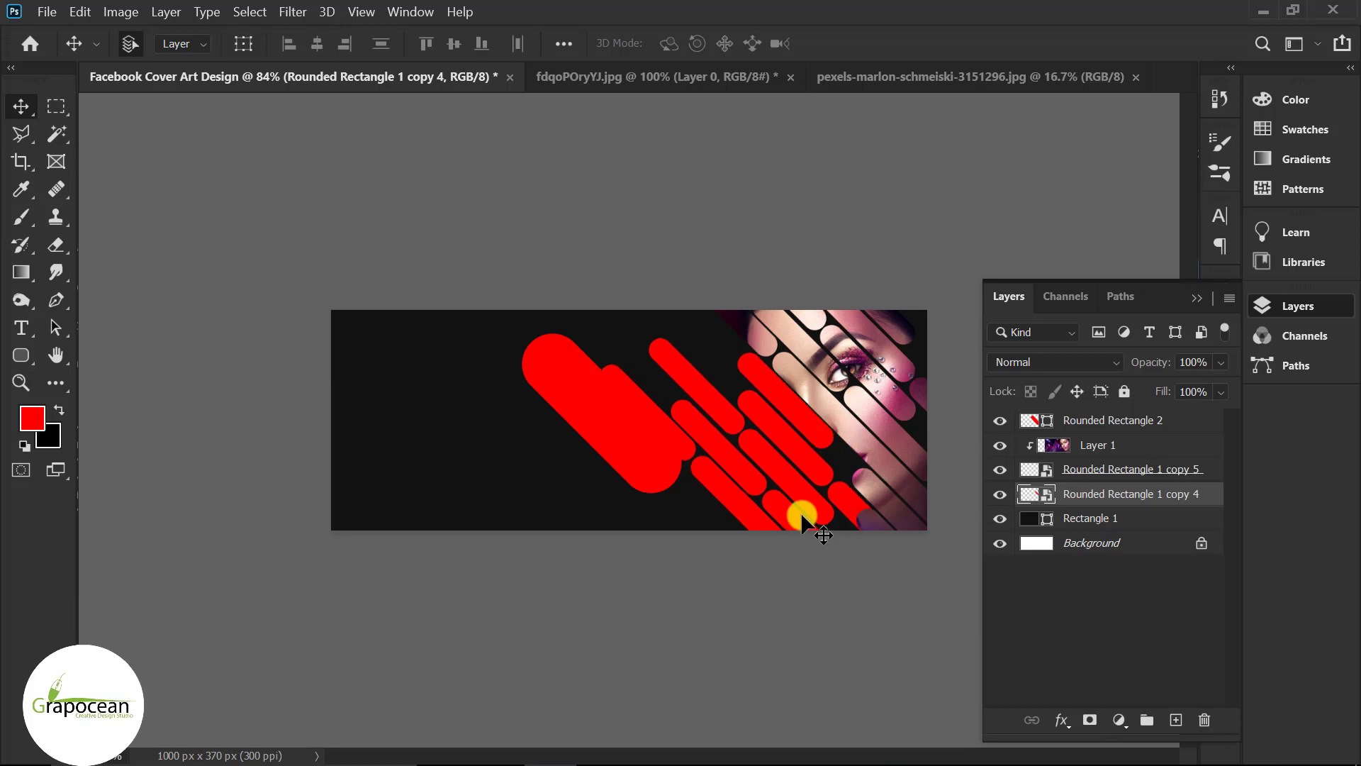
{"action": "key", "text": "Left"}
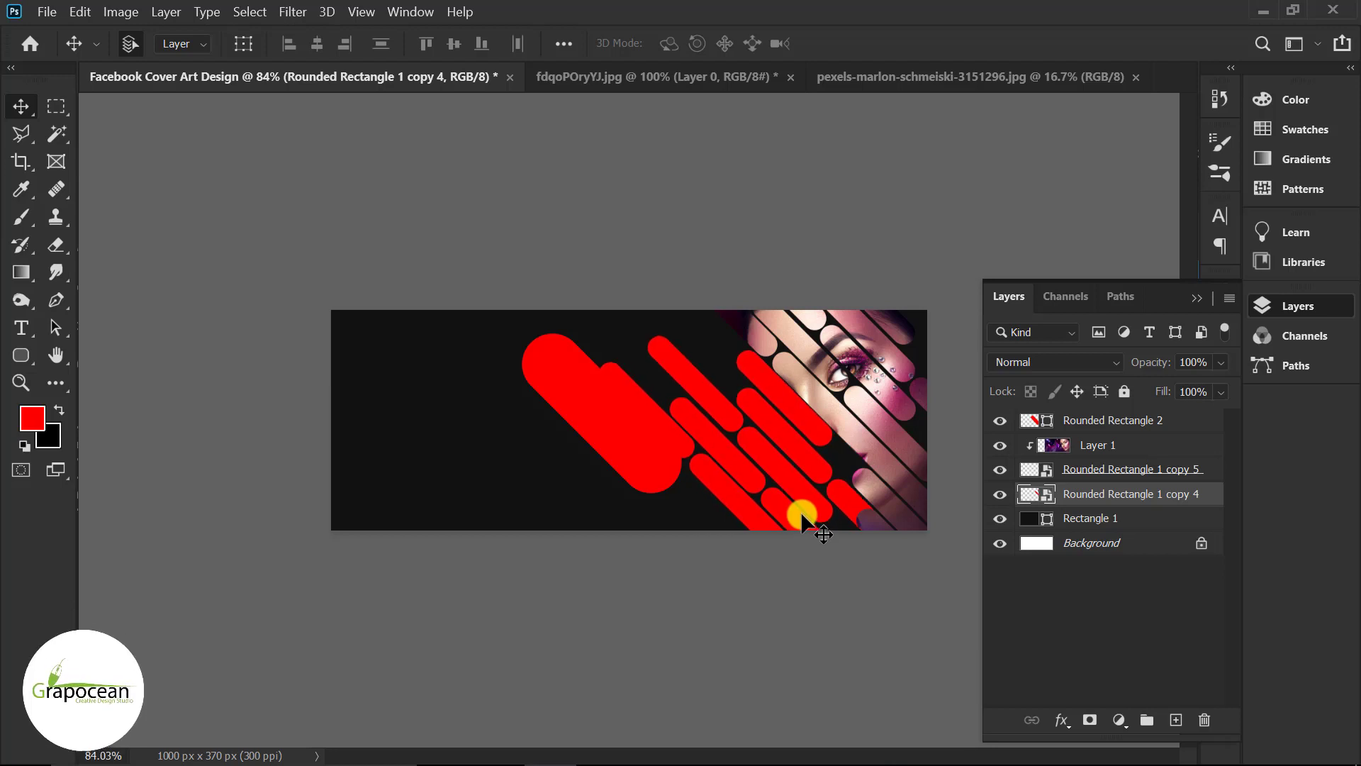
{"action": "left_click_drag", "start_coordinate": [648, 470], "coordinate": [577, 465]}
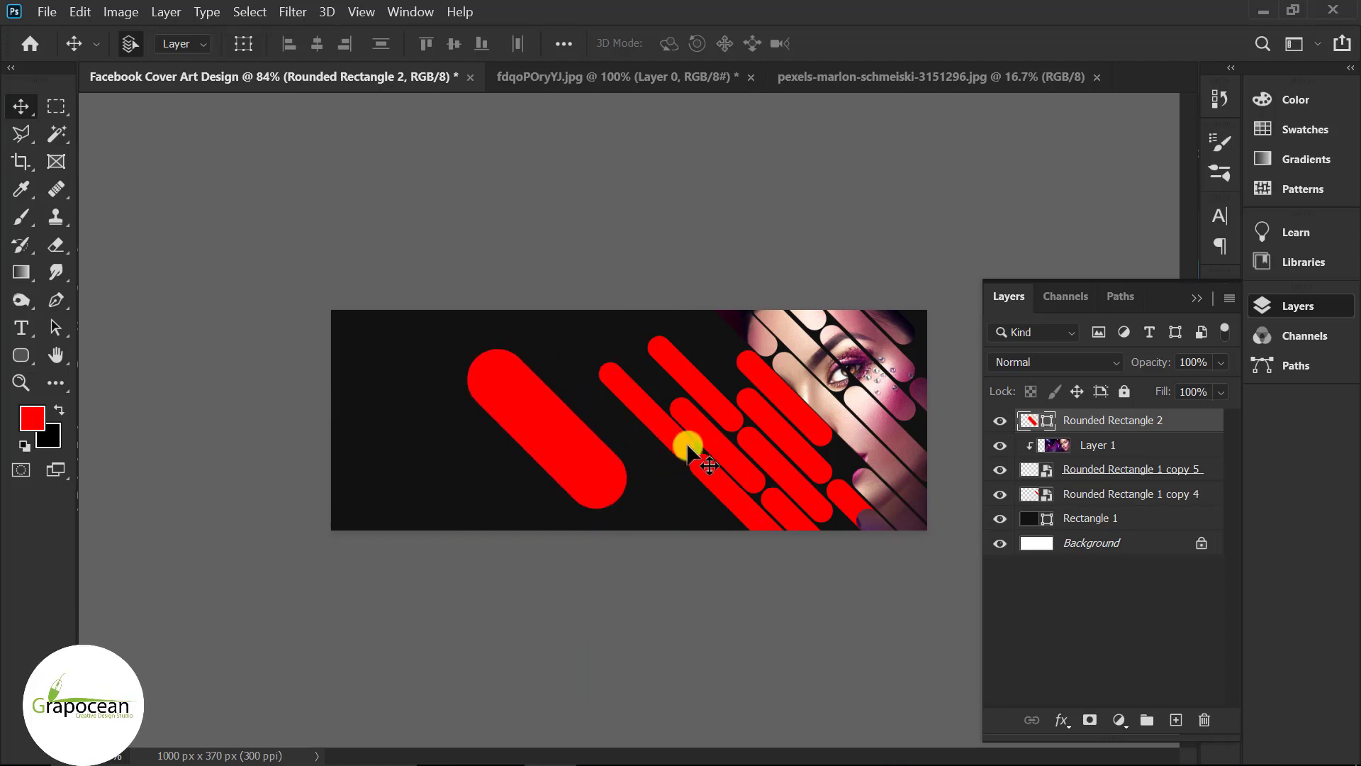
Step: Inside the duplicated smart object, remove the upper-left outer pill and the two lowest pills, save it, and return to the cover
{"action": "left_click", "coordinate": [1163, 491]}
{"action": "double_click", "coordinate": [1036, 494]}
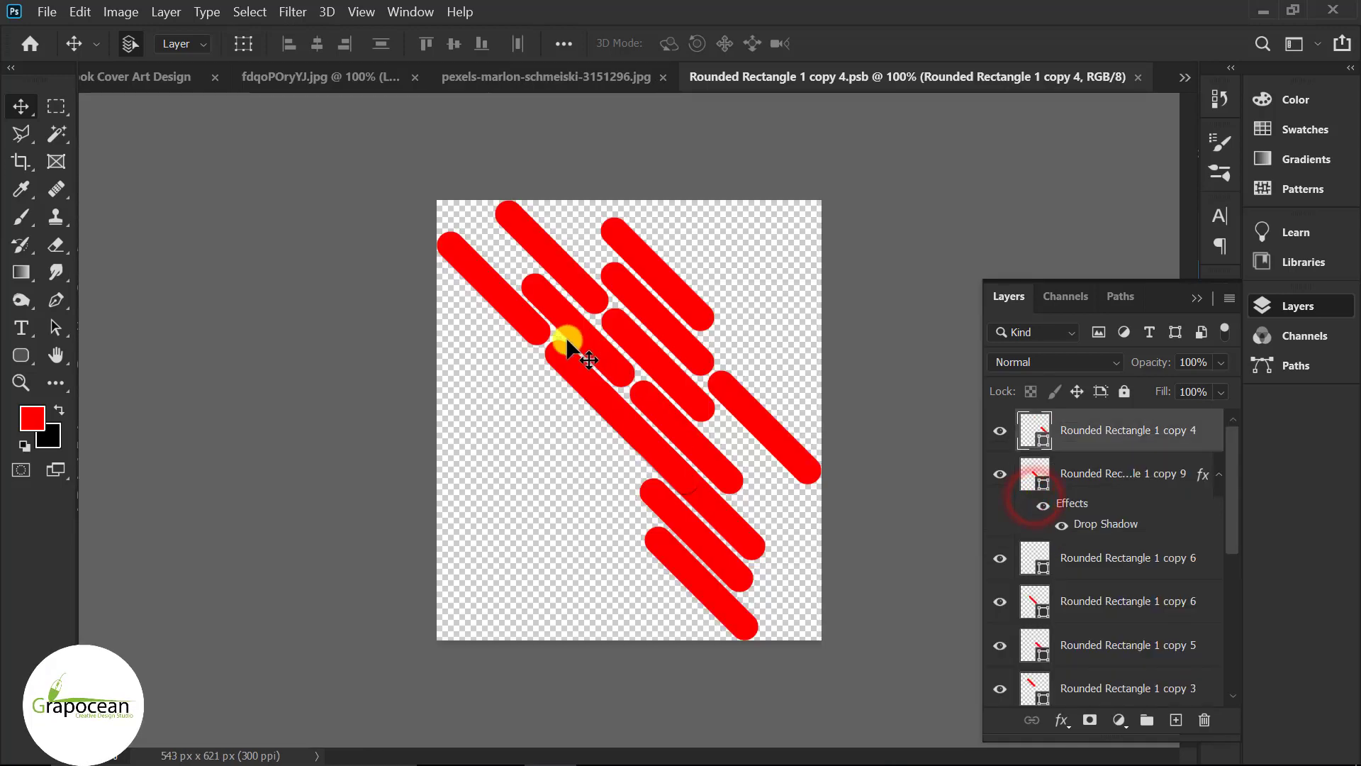
{"action": "left_click_drag", "start_coordinate": [557, 340], "coordinate": [652, 622]}
{"action": "left_click", "coordinate": [706, 583]}
{"action": "left_click_drag", "start_coordinate": [698, 543], "coordinate": [620, 582]}
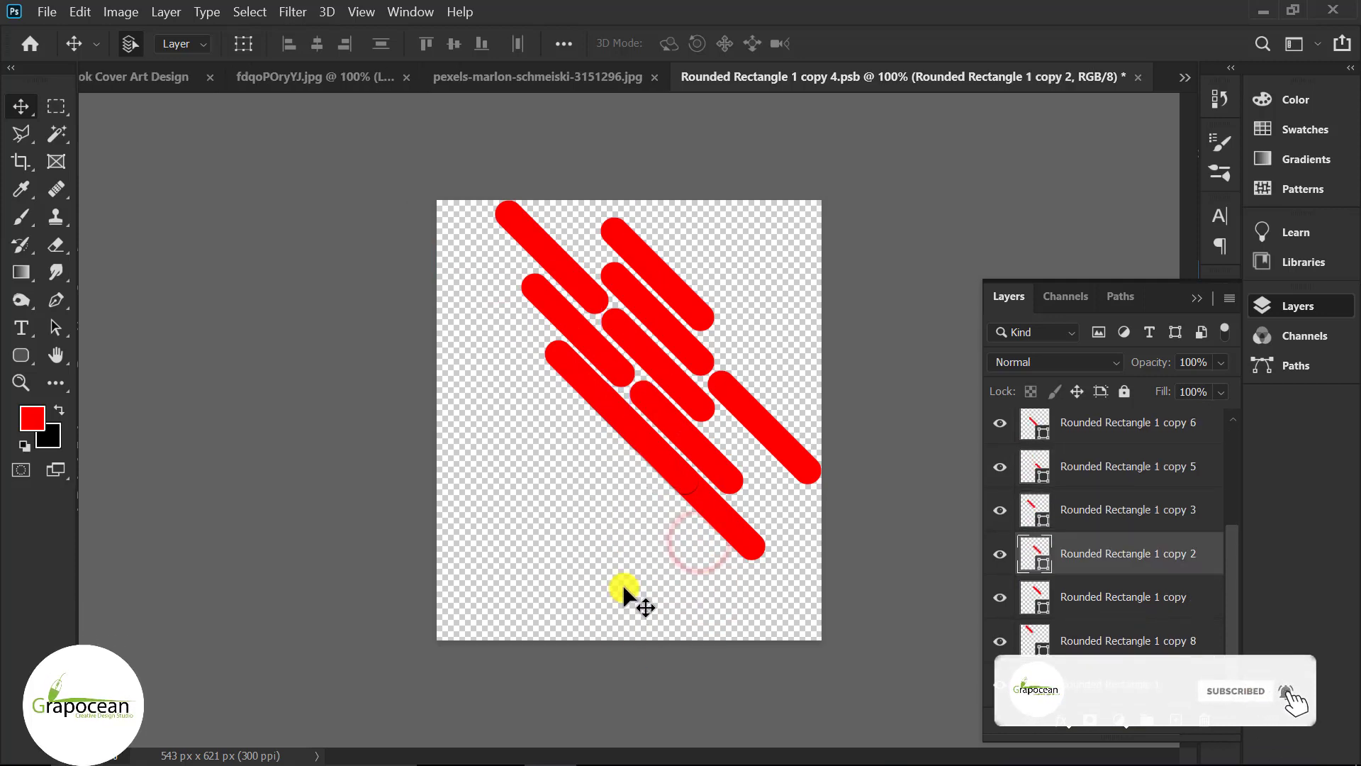
{"action": "key", "text": "ctrl+s"}
{"action": "left_click", "coordinate": [481, 78]}
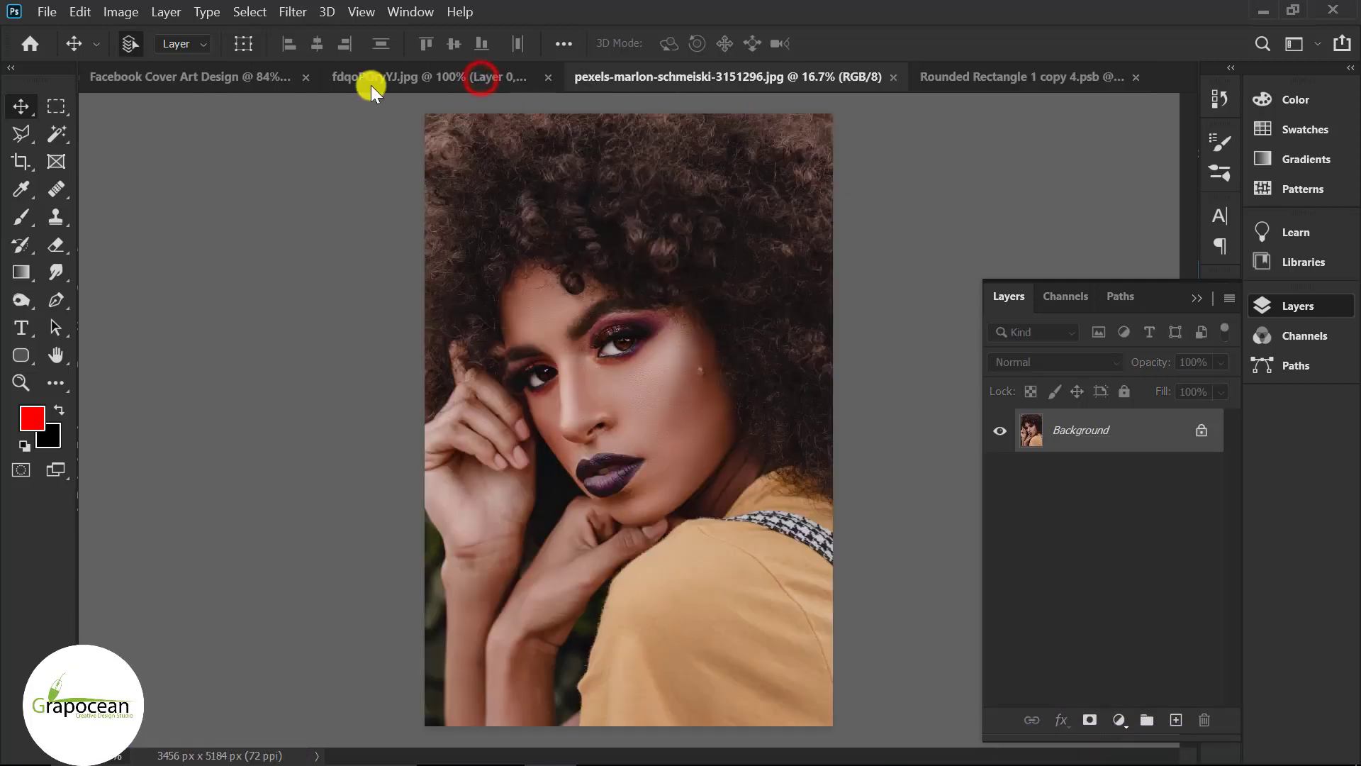
{"action": "left_click", "coordinate": [206, 78]}
{"action": "scroll", "coordinate": [772, 520], "scroll_direction": "up", "scroll_amount": 2}
{"action": "scroll", "coordinate": [785, 533], "scroll_direction": "down", "scroll_amount": 3}
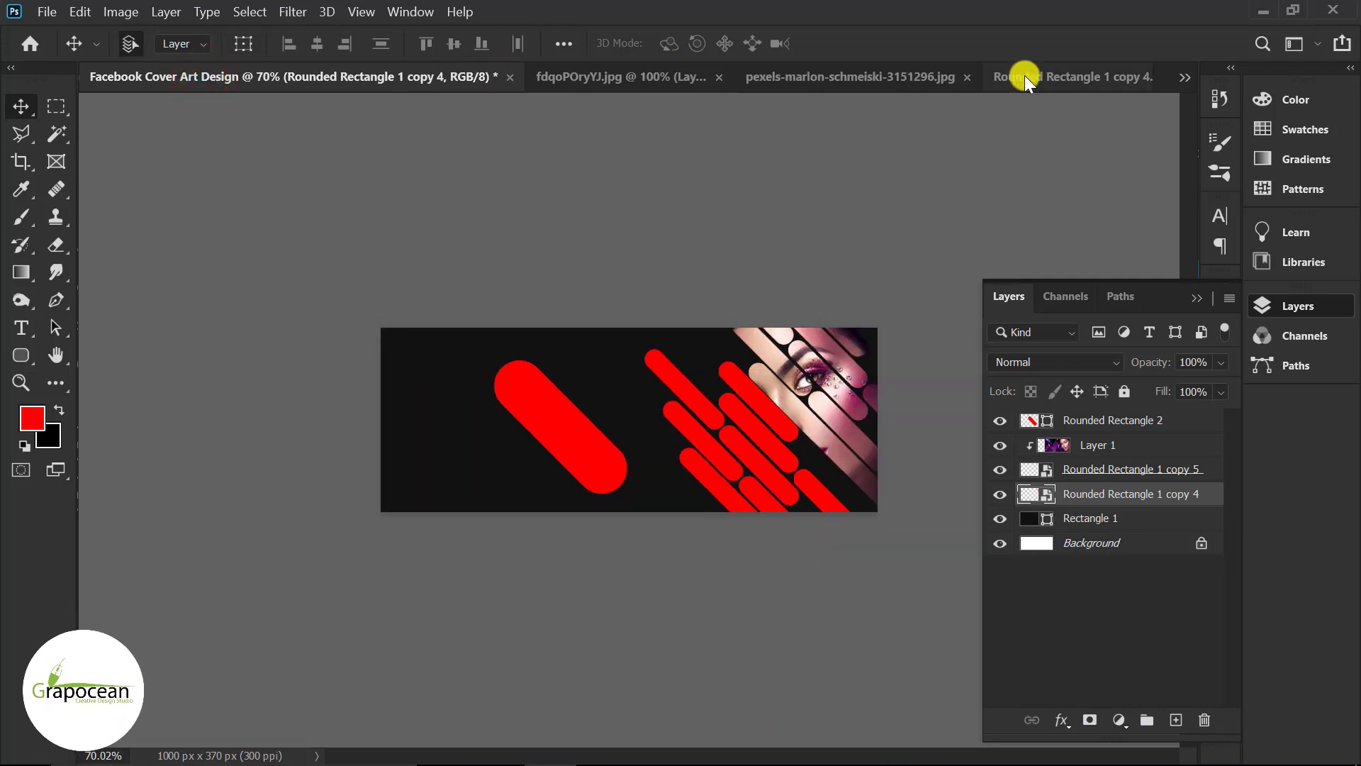
Step: Reopen the pill smart object's contents and add two pill copies along the top edge, parallel to the existing rows
{"action": "left_click", "coordinate": [1046, 76]}
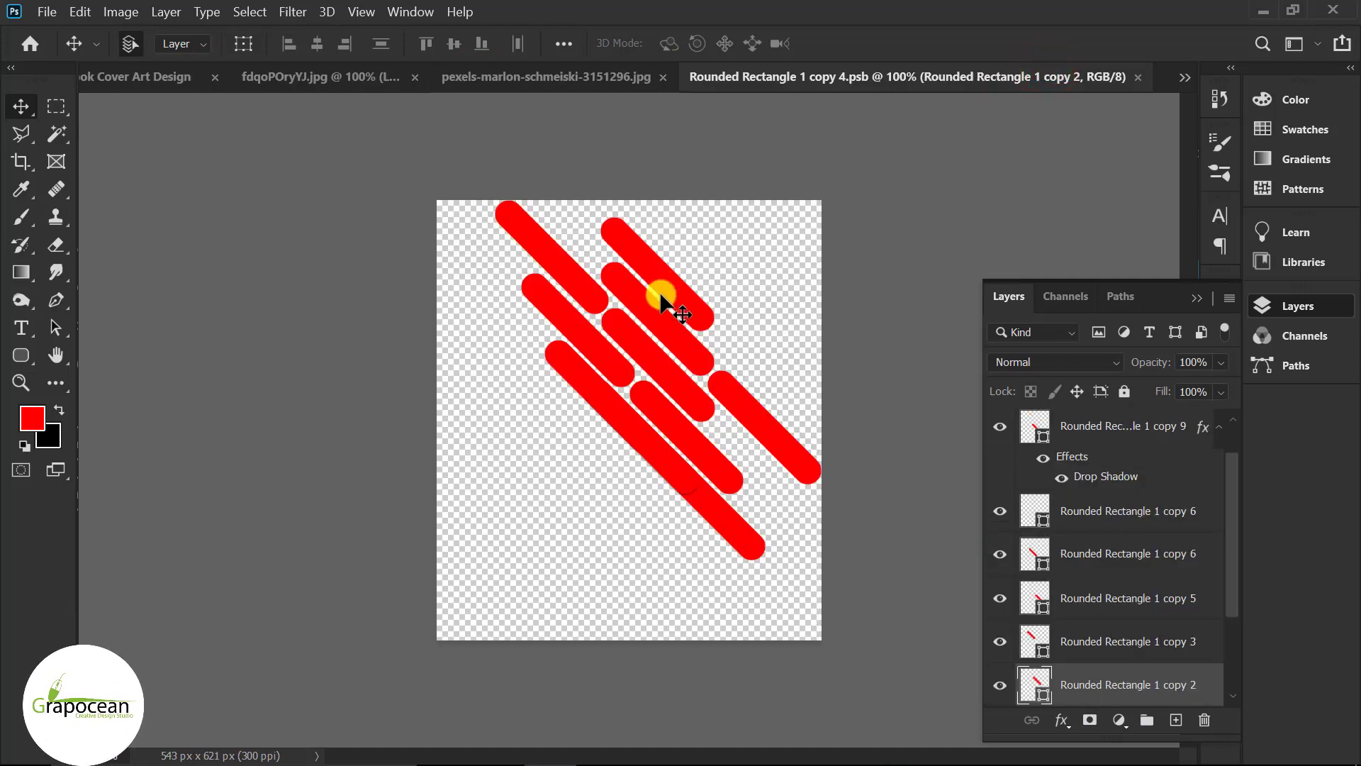
{"action": "left_click", "coordinate": [132, 75]}
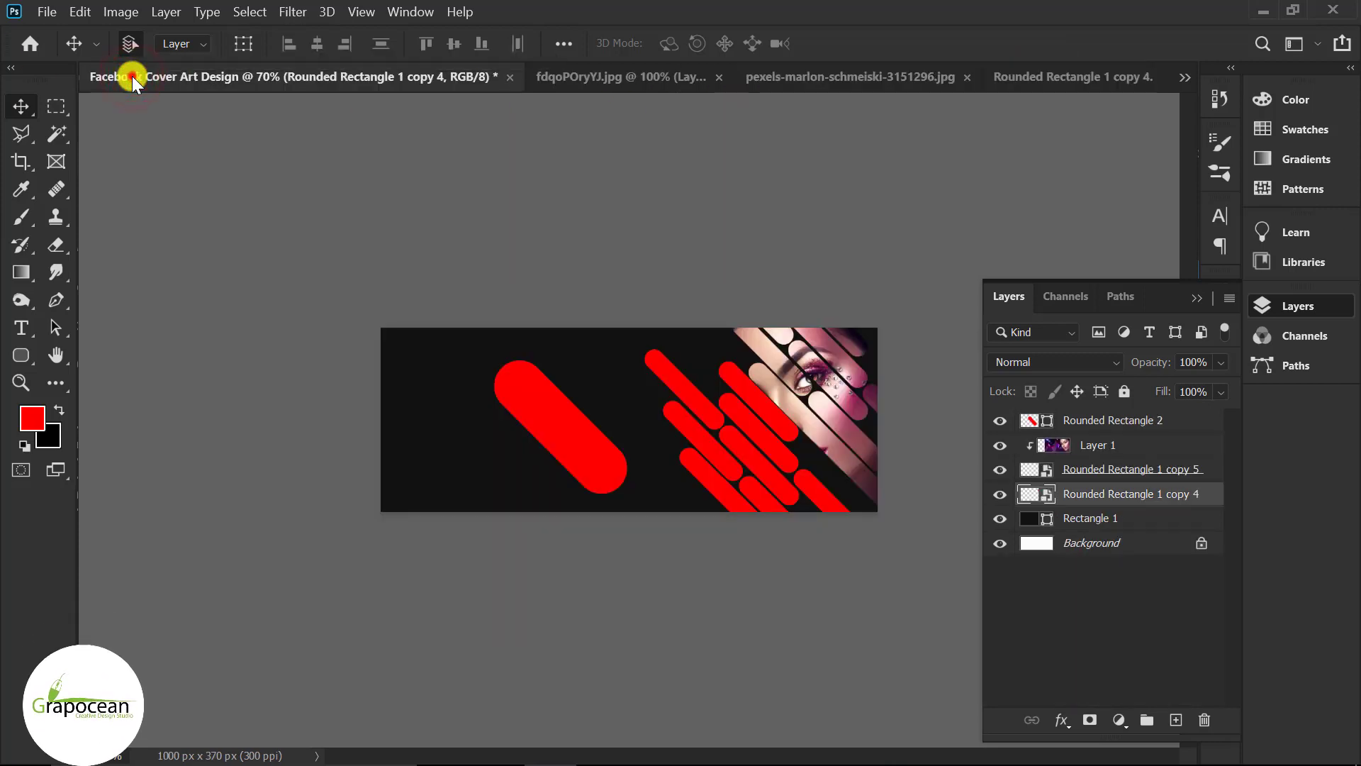
{"action": "left_click", "coordinate": [1035, 71]}
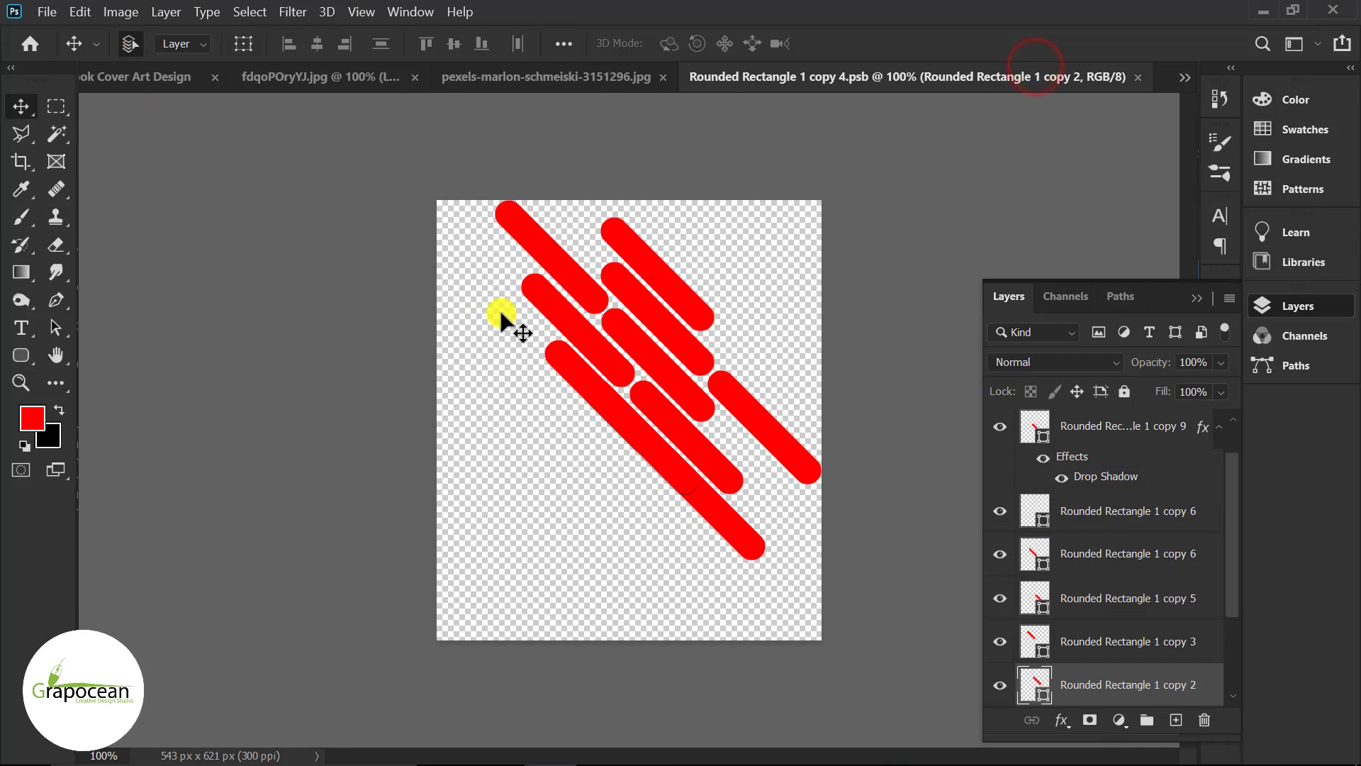
{"action": "left_click", "coordinate": [561, 312]}
{"action": "left_click_drag", "start_coordinate": [565, 317], "coordinate": [574, 275]}
{"action": "scroll", "coordinate": [577, 223], "scroll_direction": "up", "scroll_amount": 6}
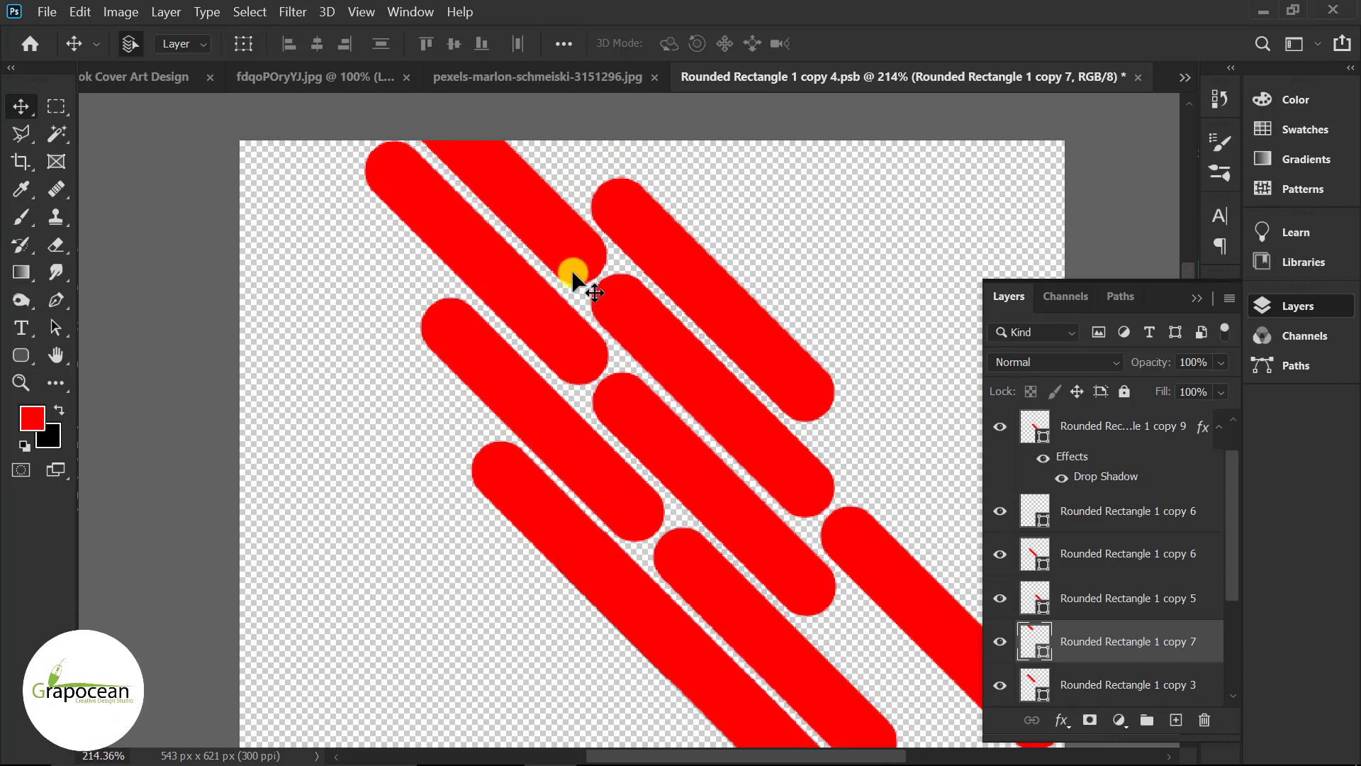
{"action": "left_click_drag", "start_coordinate": [658, 225], "coordinate": [730, 229]}
{"action": "key", "text": "ctrl+j"}
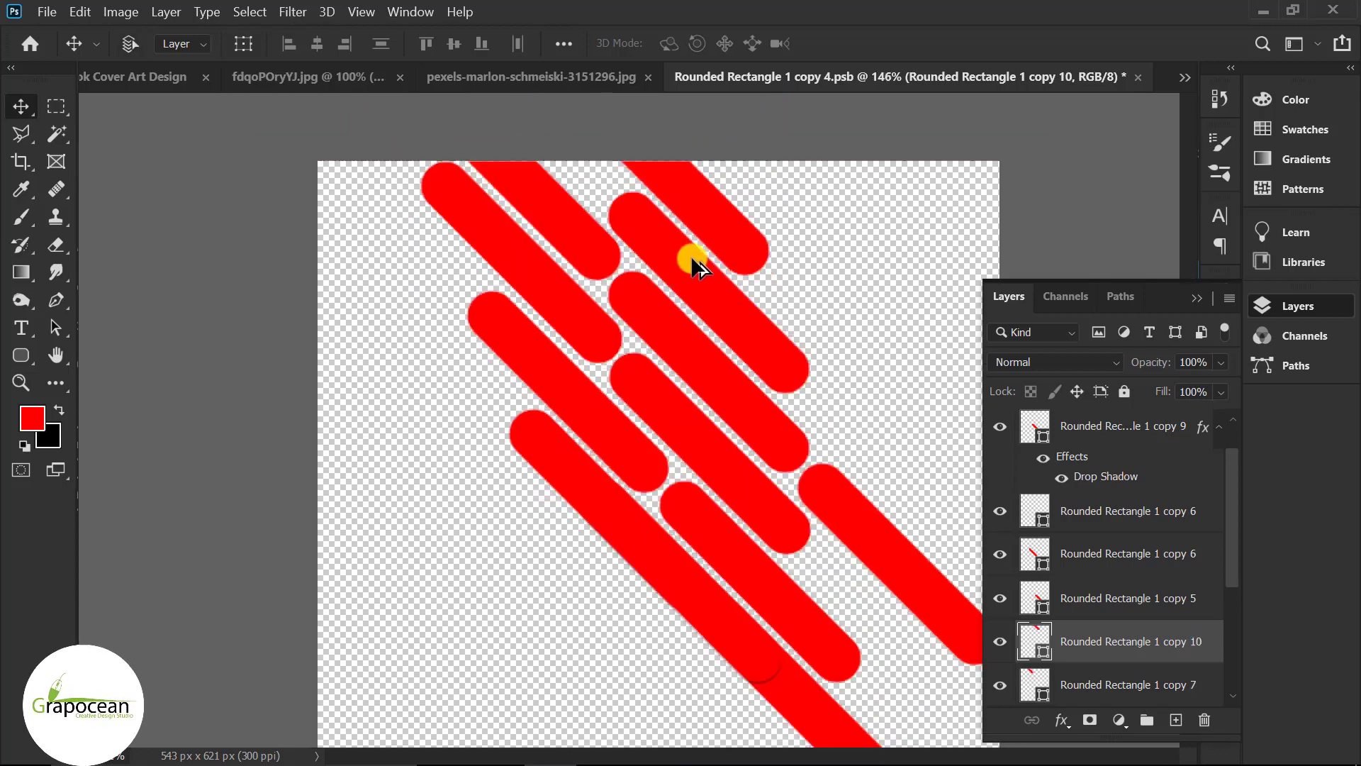
Step: Add two more pill copies along the pattern's right side and adjust them to even gaps with their neighbours
{"action": "key", "text": "ctrl+0"}
{"action": "left_click_drag", "start_coordinate": [729, 176], "coordinate": [784, 211]}
{"action": "key", "text": "ctrl+j"}
{"action": "key", "text": "ctrl+j"}
{"action": "left_click", "coordinate": [815, 363]}
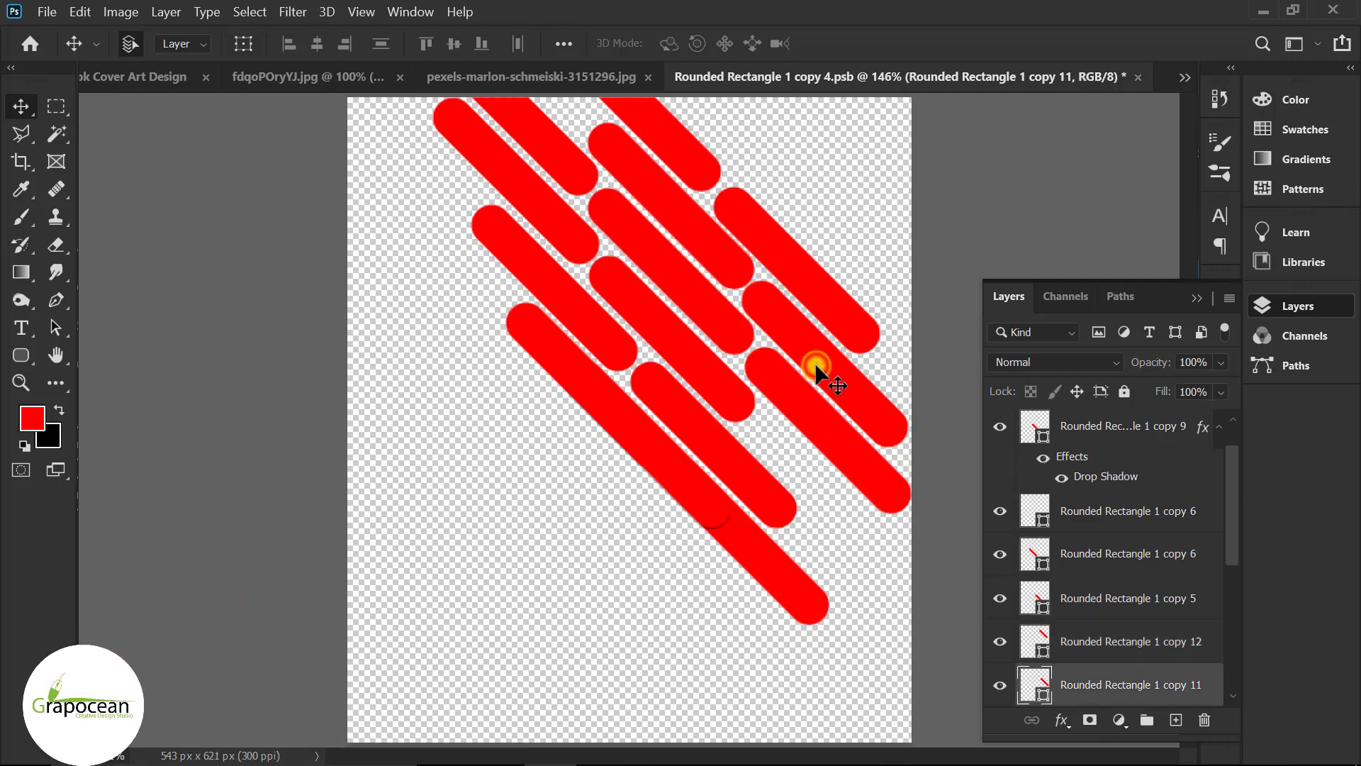
{"action": "left_click_drag", "start_coordinate": [815, 368], "coordinate": [814, 369]}
{"action": "left_click_drag", "start_coordinate": [818, 298], "coordinate": [809, 301]}
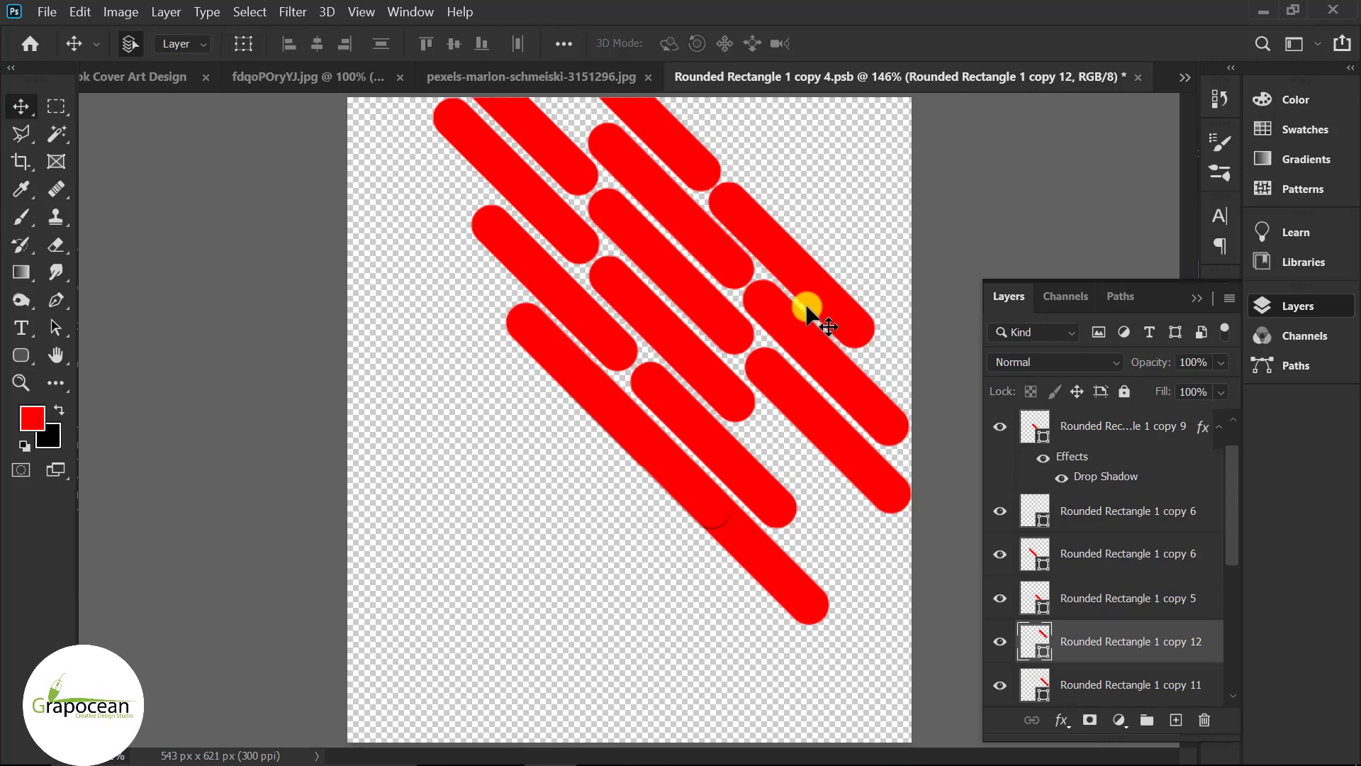
Step: Save the edited smart object and move the red pill group up and left on the cover to continue the image-filled pattern
{"action": "scroll", "coordinate": [770, 542], "scroll_direction": "down", "scroll_amount": 2}
{"action": "scroll", "coordinate": [744, 532], "scroll_direction": "up", "scroll_amount": 1}
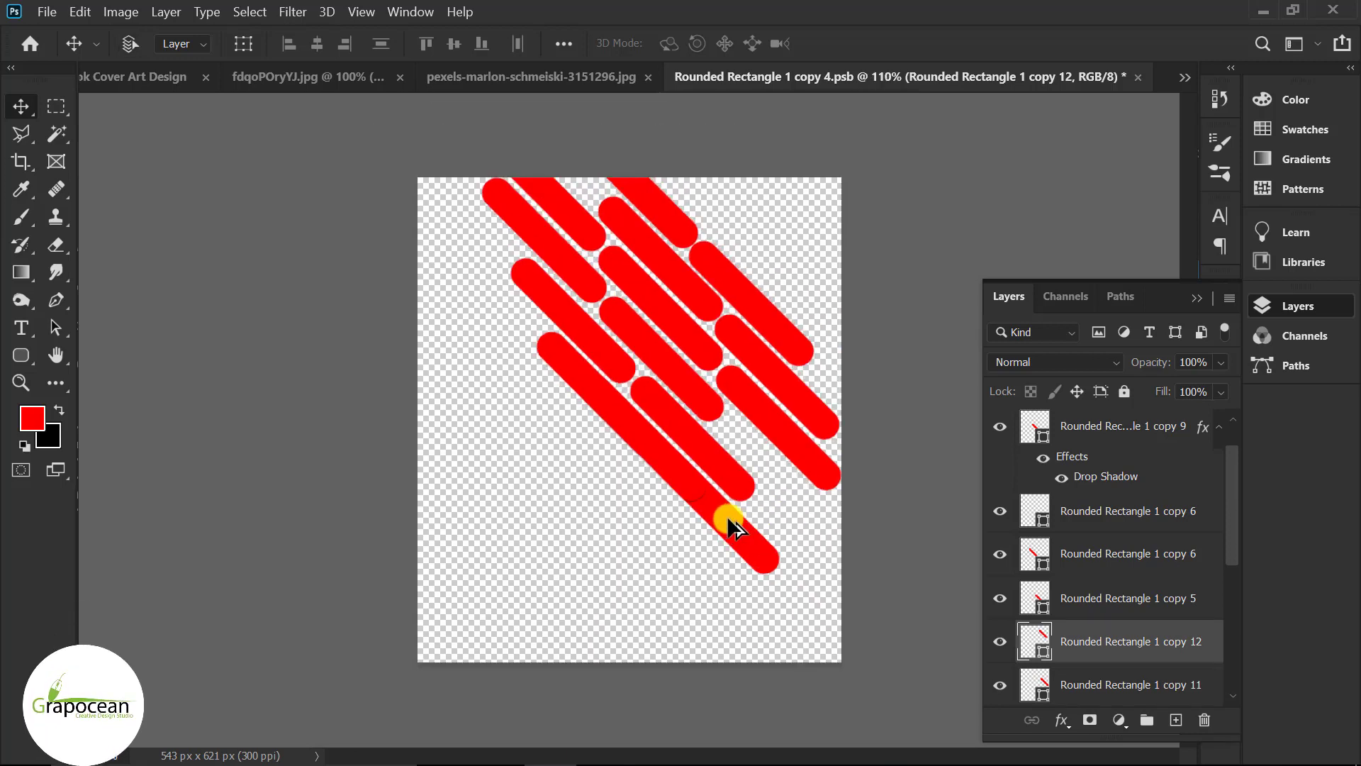
{"action": "key", "text": "ctrl+s"}
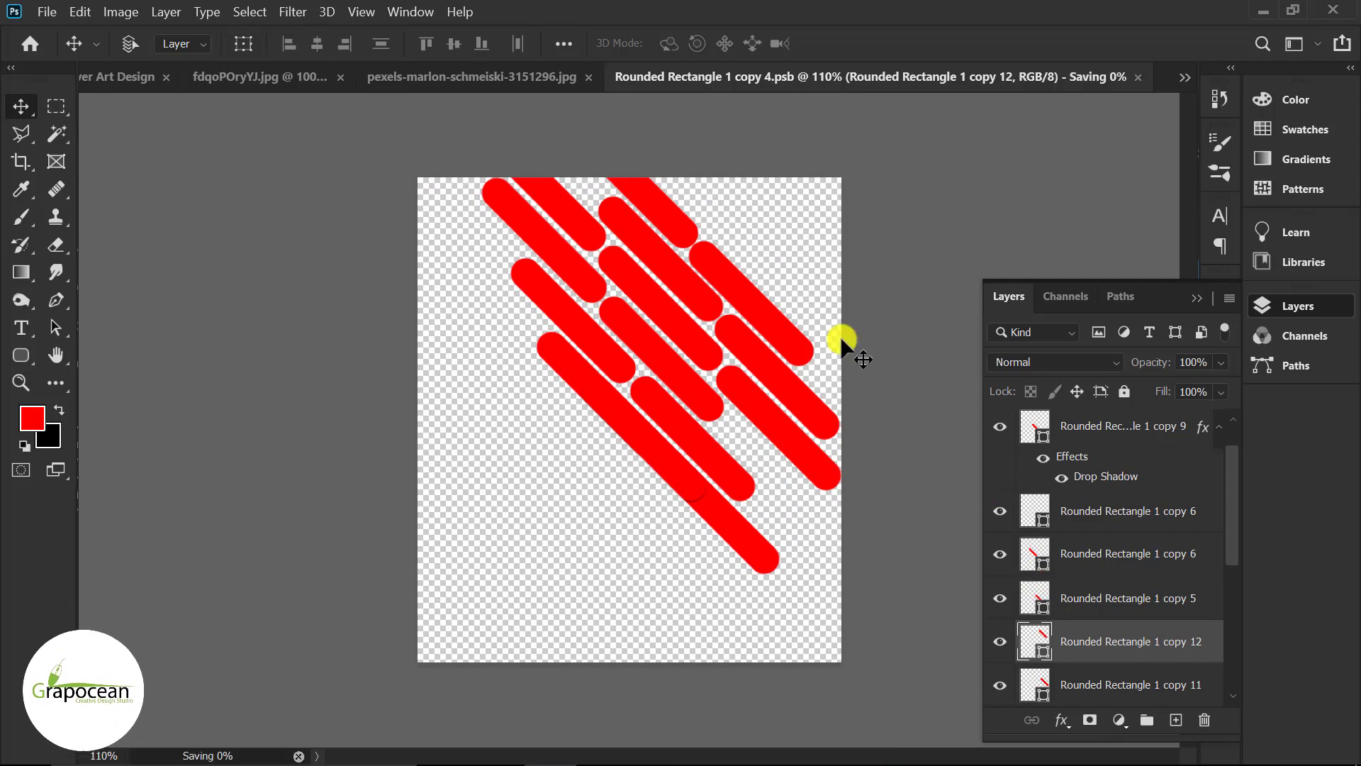
{"action": "left_click", "coordinate": [129, 80]}
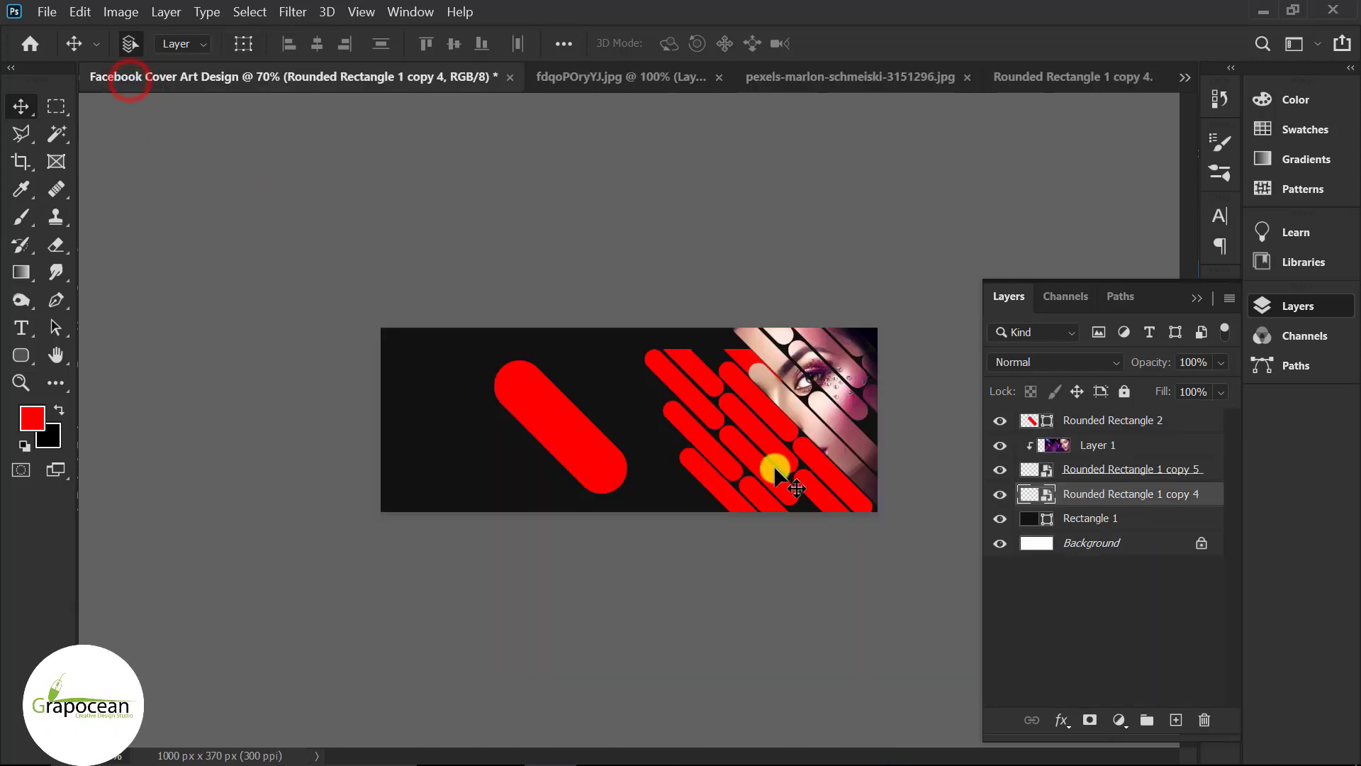
{"action": "scroll", "coordinate": [720, 416], "scroll_direction": "up", "scroll_amount": 3}
{"action": "scroll", "coordinate": [743, 415], "scroll_direction": "down", "scroll_amount": 2}
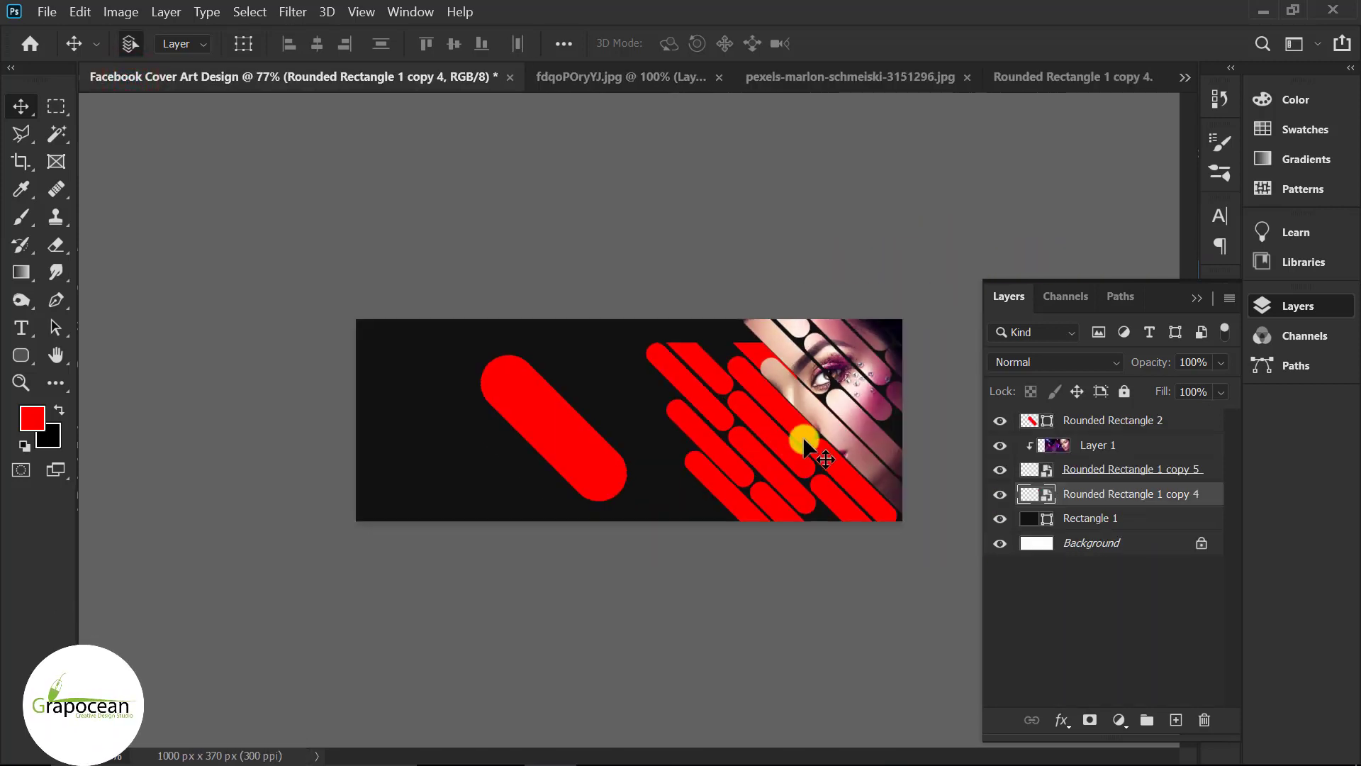
{"action": "left_click_drag", "start_coordinate": [805, 444], "coordinate": [770, 446]}
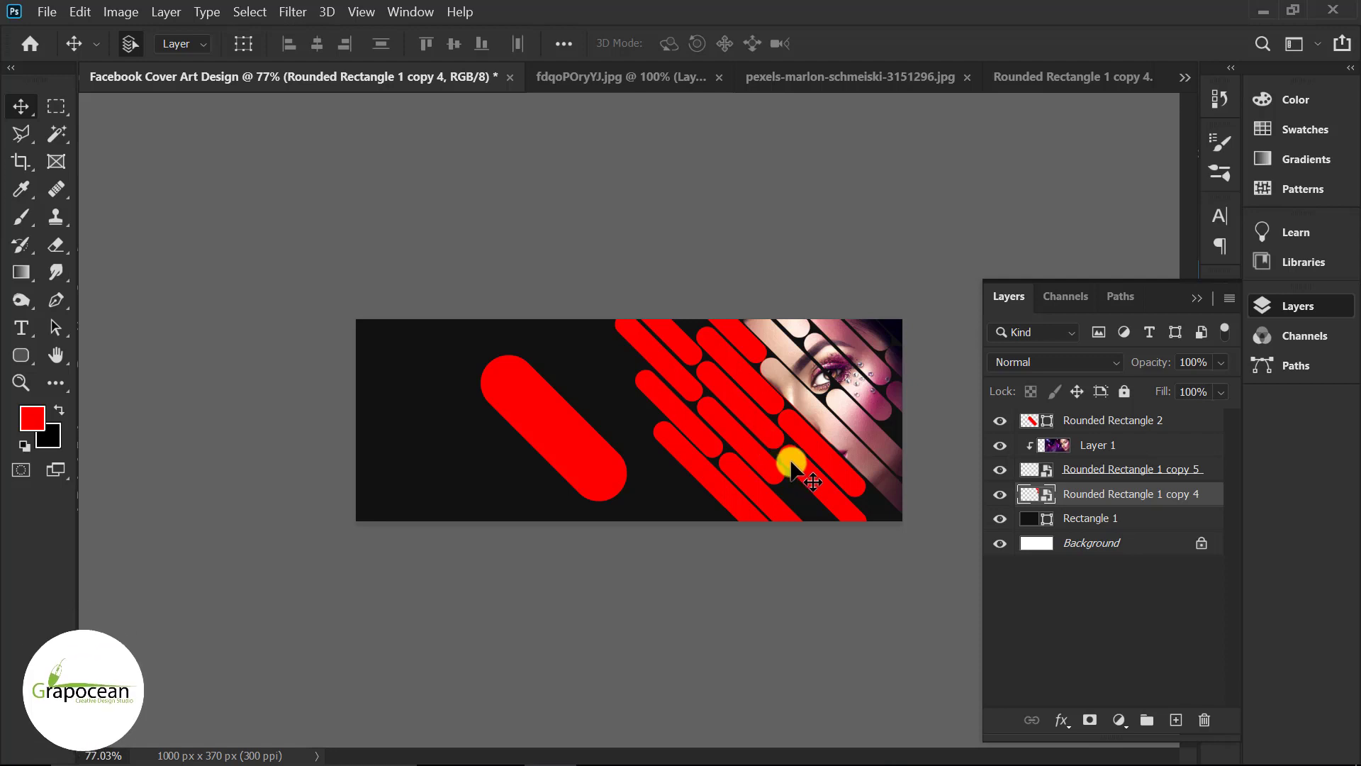
Step: Convert both pill smart objects into a single smart object beneath the clipped image so it fills the whole pattern
{"action": "left_click", "coordinate": [1153, 474], "text": "shift"}
{"action": "right_click", "coordinate": [1153, 473]}
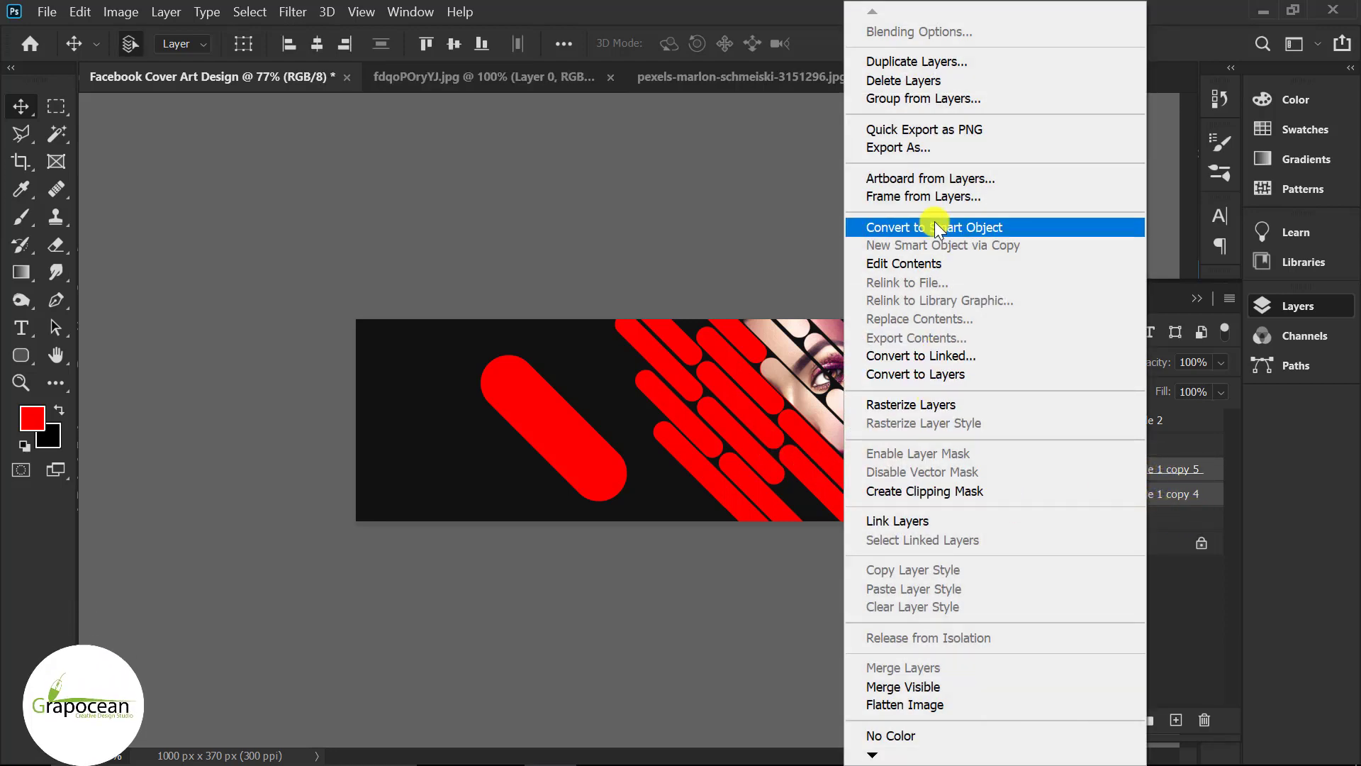
{"action": "left_click", "coordinate": [959, 227]}
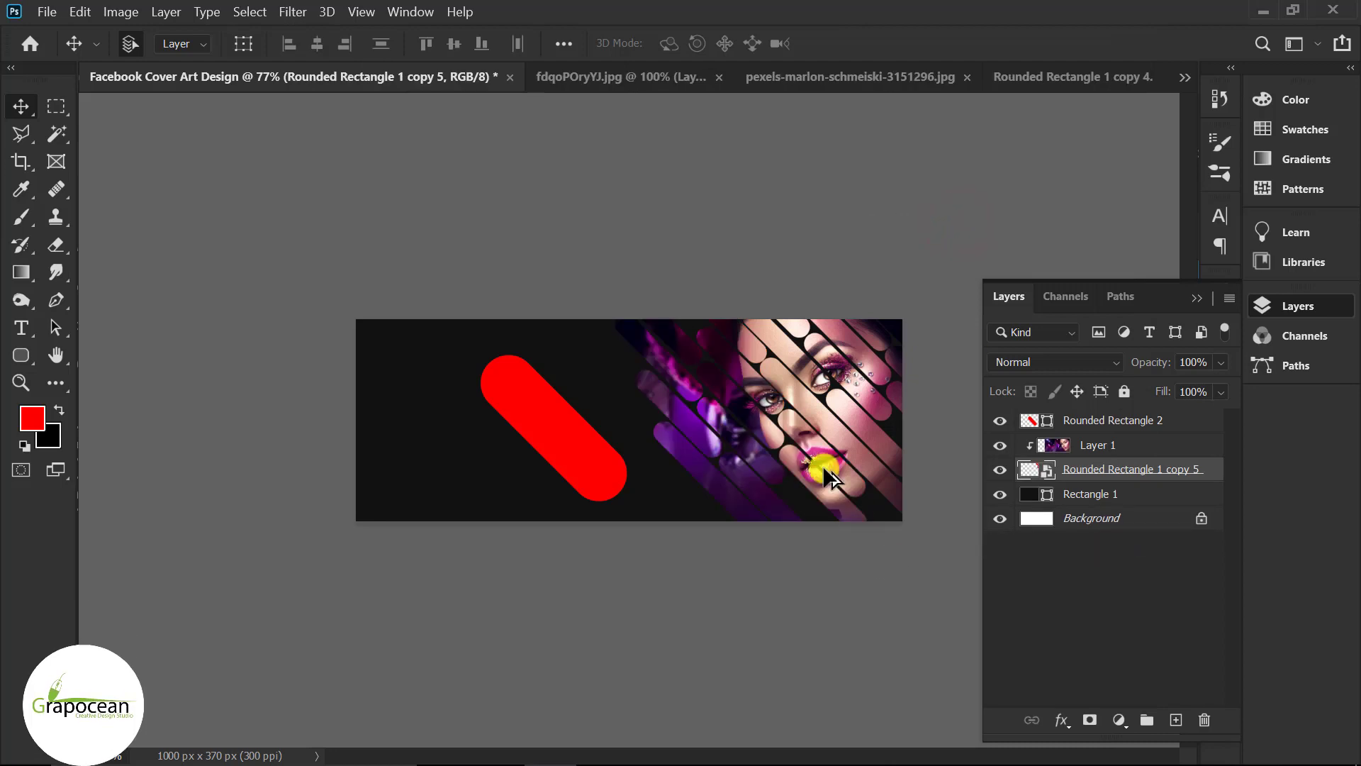
{"action": "scroll", "coordinate": [617, 429], "scroll_direction": "up", "scroll_amount": 3}
{"action": "scroll", "coordinate": [603, 429], "scroll_direction": "down", "scroll_amount": 3}
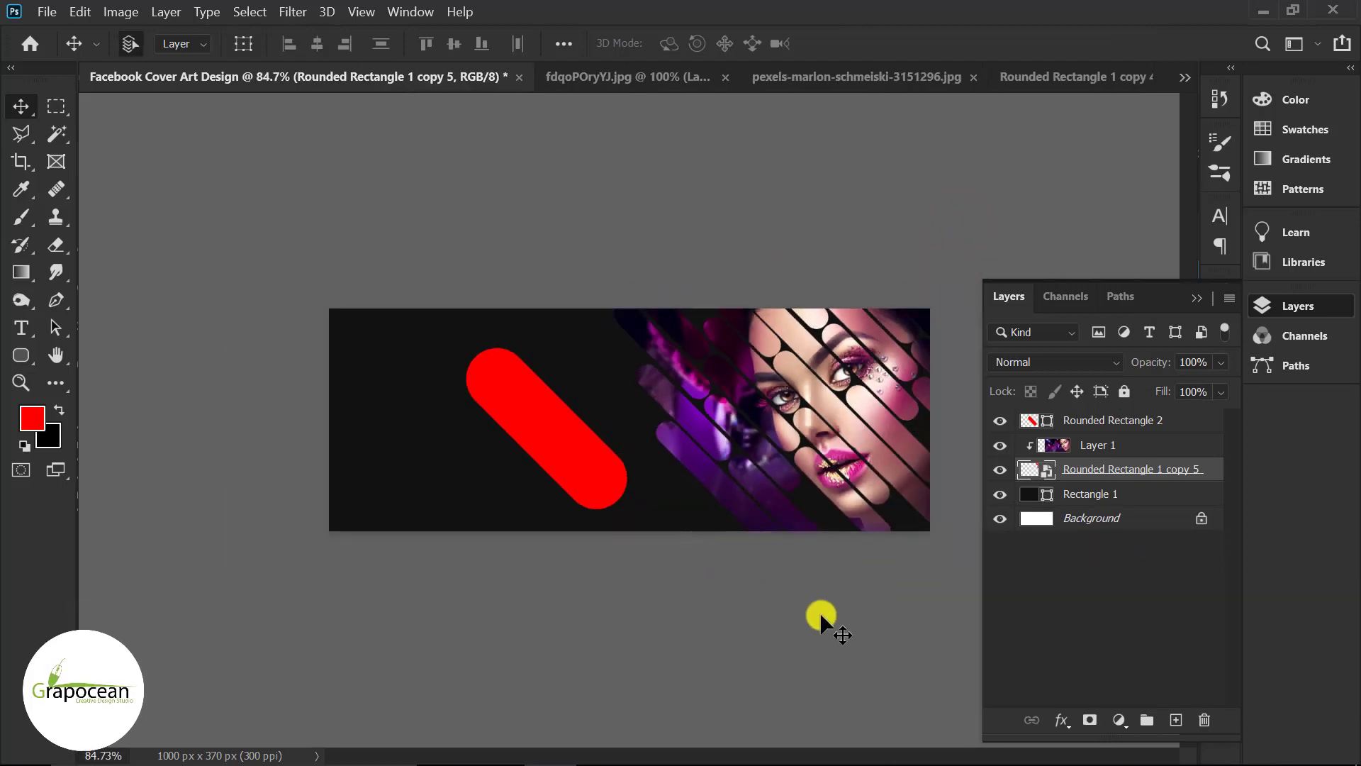
Step: Delete the large red pill from the cover
{"action": "scroll", "coordinate": [780, 497], "scroll_direction": "down", "scroll_amount": 3}
{"action": "mouse_move", "coordinate": [583, 439]}
{"action": "left_mouse_down"}
{"action": "mouse_move", "coordinate": [603, 431]}
{"action": "mouse_move", "coordinate": [590, 428]}
{"action": "left_mouse_up"}
{"action": "key", "text": "Delete"}
{"action": "scroll", "coordinate": [678, 577], "scroll_direction": "up", "scroll_amount": 1}
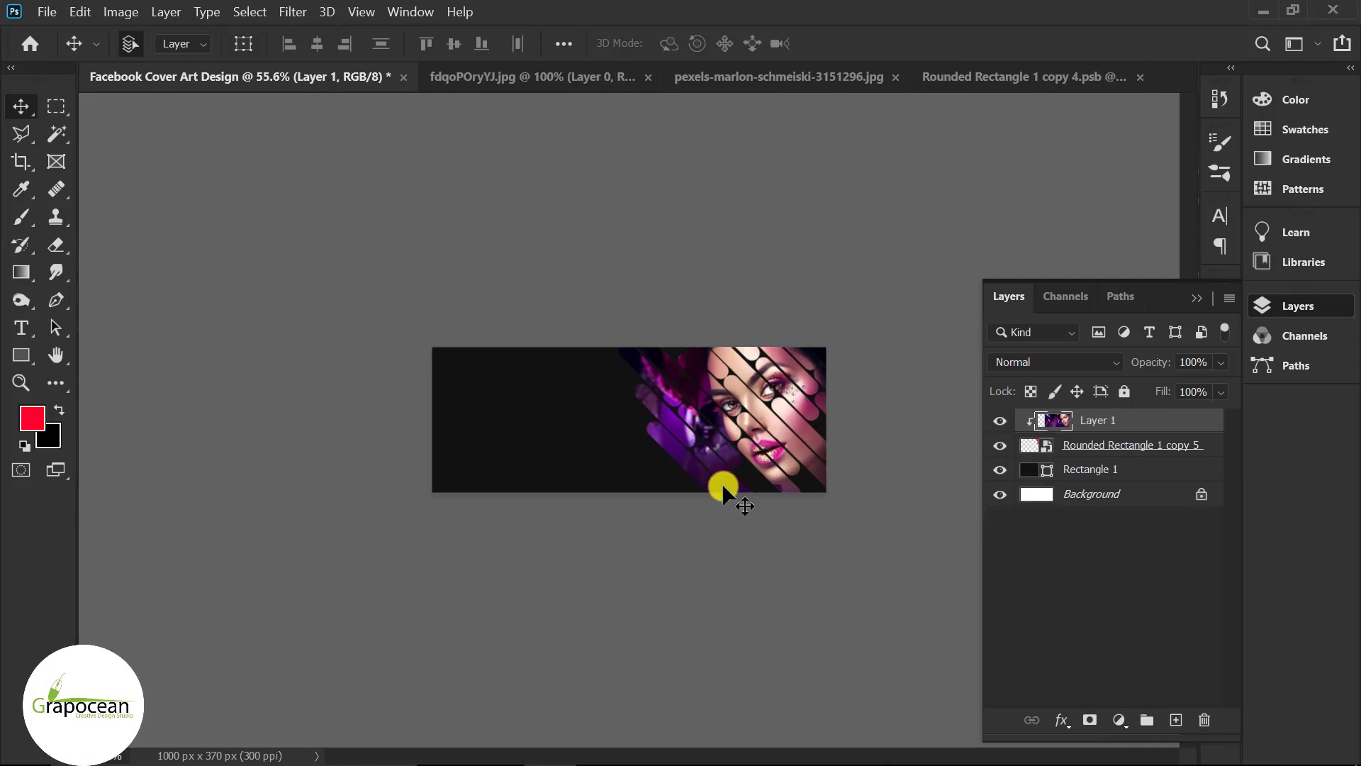
{"action": "scroll", "coordinate": [638, 476], "scroll_direction": "up", "scroll_amount": 1}
Step: Add the headline text FASHION on the dark area beside the pill pattern
{"action": "left_click", "coordinate": [21, 327]}
{"action": "scroll", "coordinate": [499, 471], "scroll_direction": "up", "scroll_amount": 1}
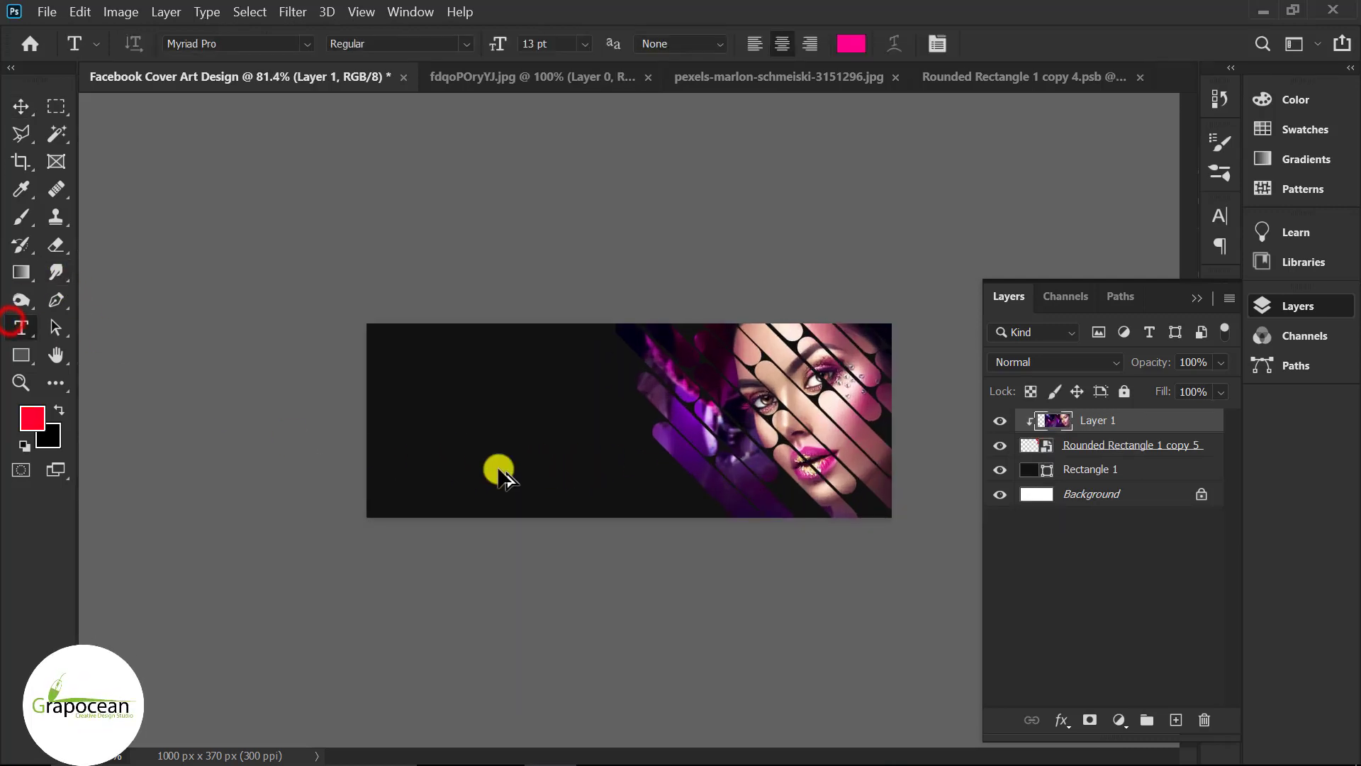
{"action": "left_click", "coordinate": [441, 389]}
{"action": "key", "text": "Delete"}
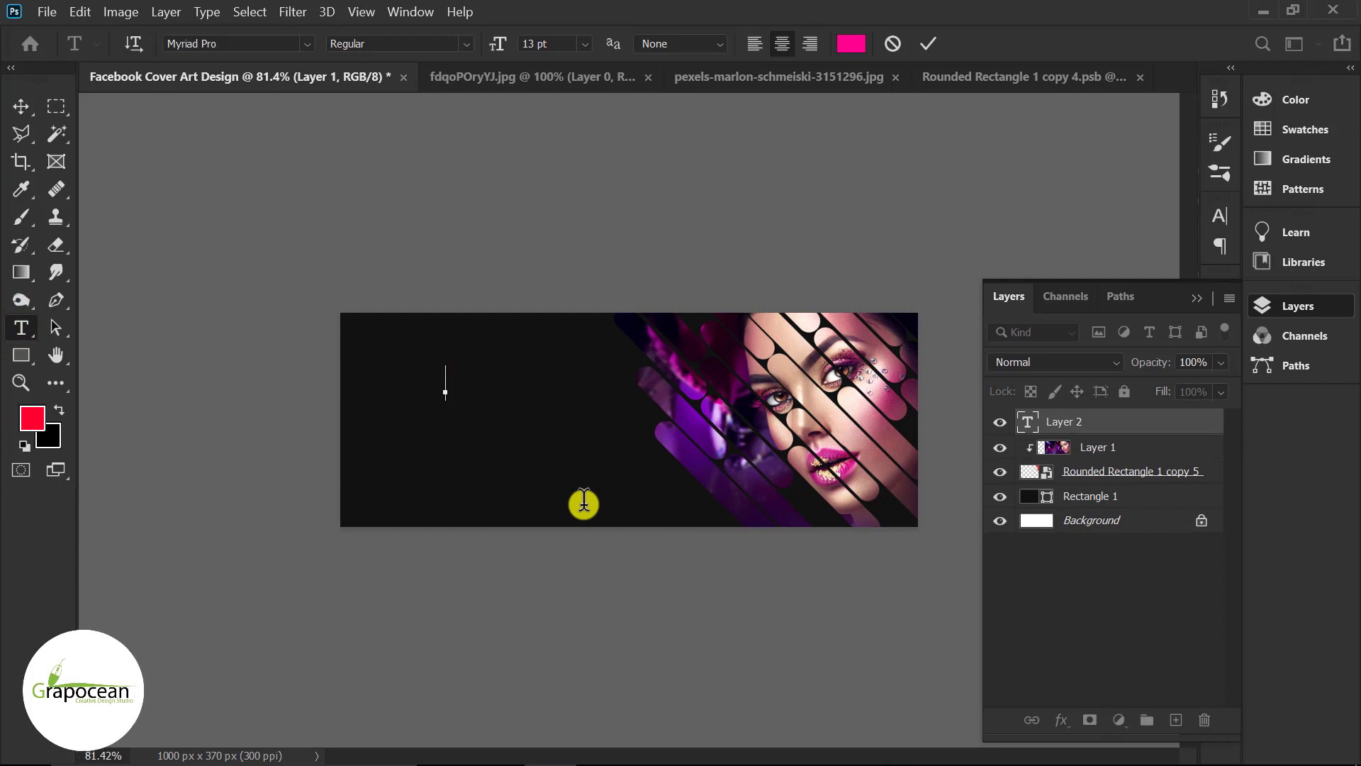
{"action": "type", "text": "F"}
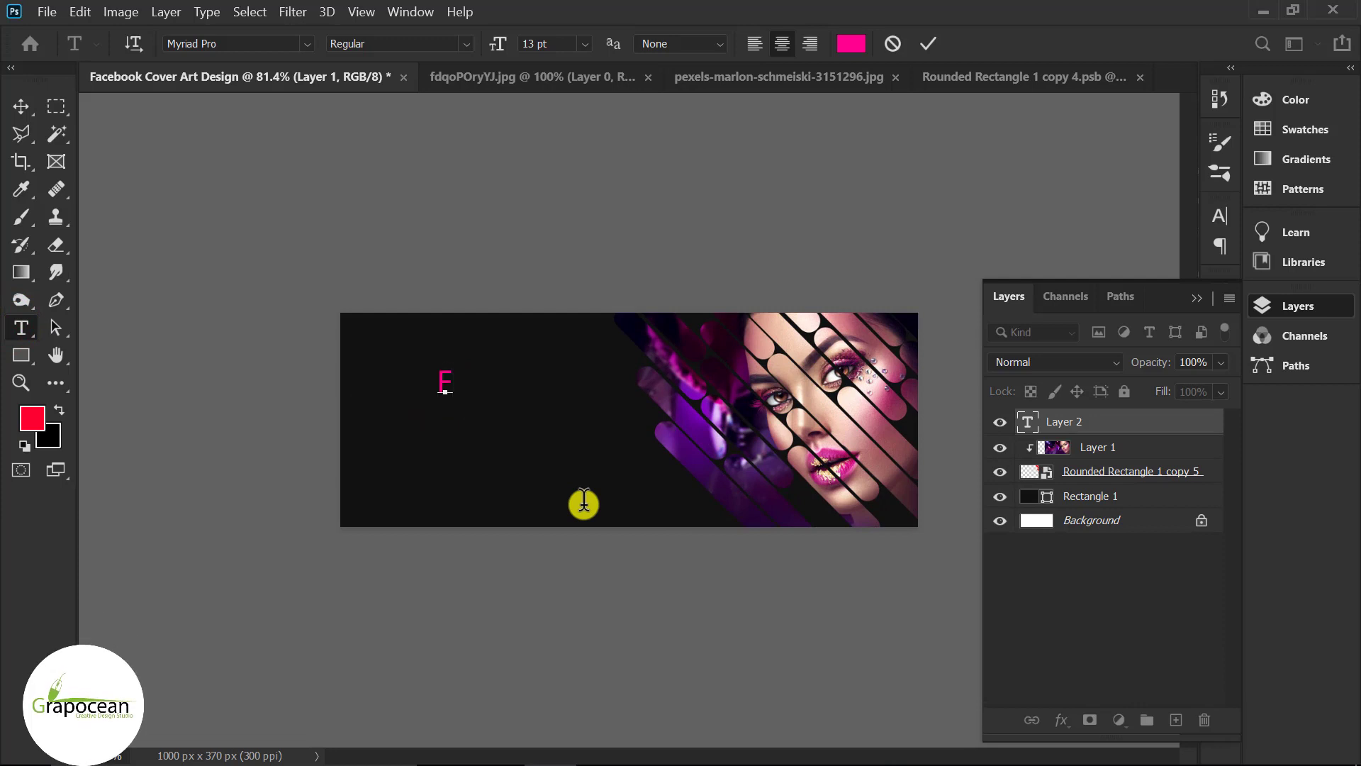
{"action": "type", "text": "ASHION"}
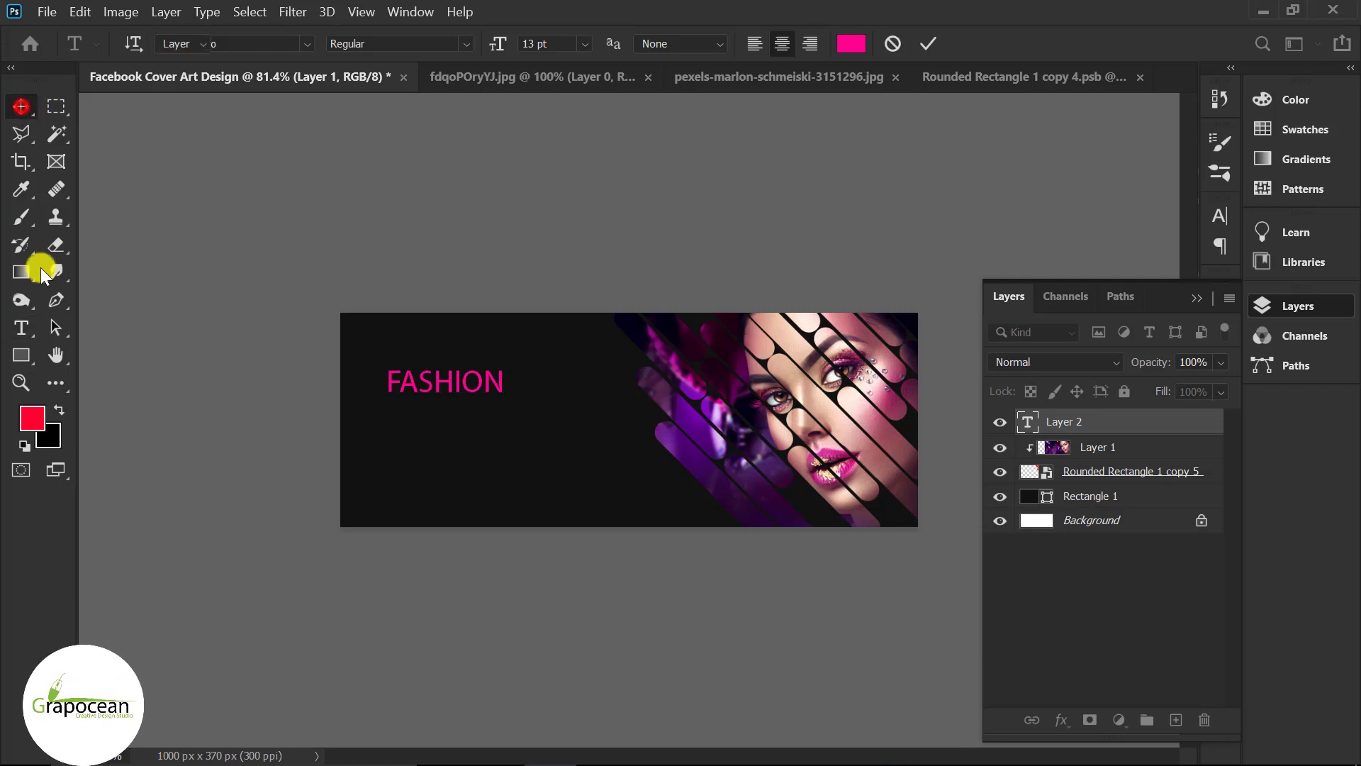
Step: Add a second text line AND MAKEUP and move it directly beneath FASHION, aligned with its left edge
{"action": "left_click", "coordinate": [21, 327]}
{"action": "left_click", "coordinate": [434, 453]}
{"action": "key", "text": "Delete"}
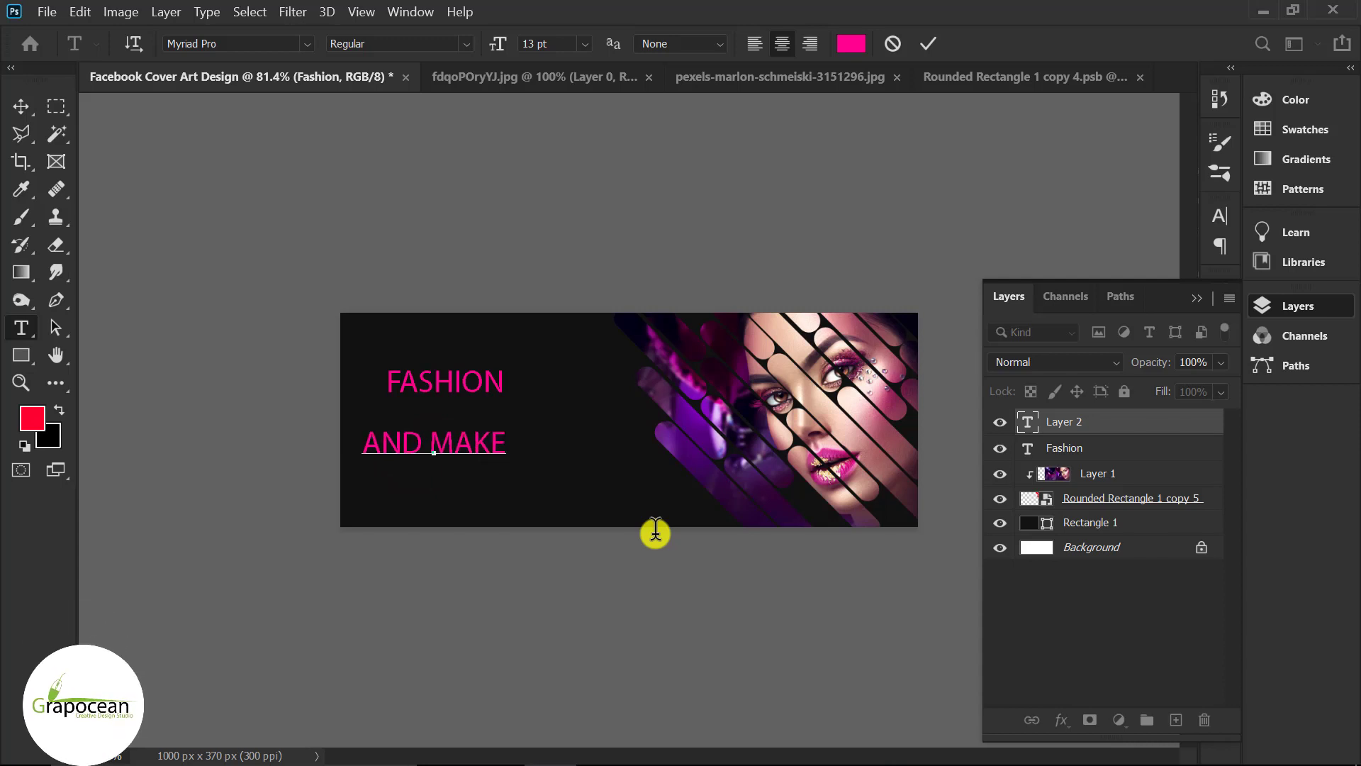
{"action": "left_click", "coordinate": [16, 103]}
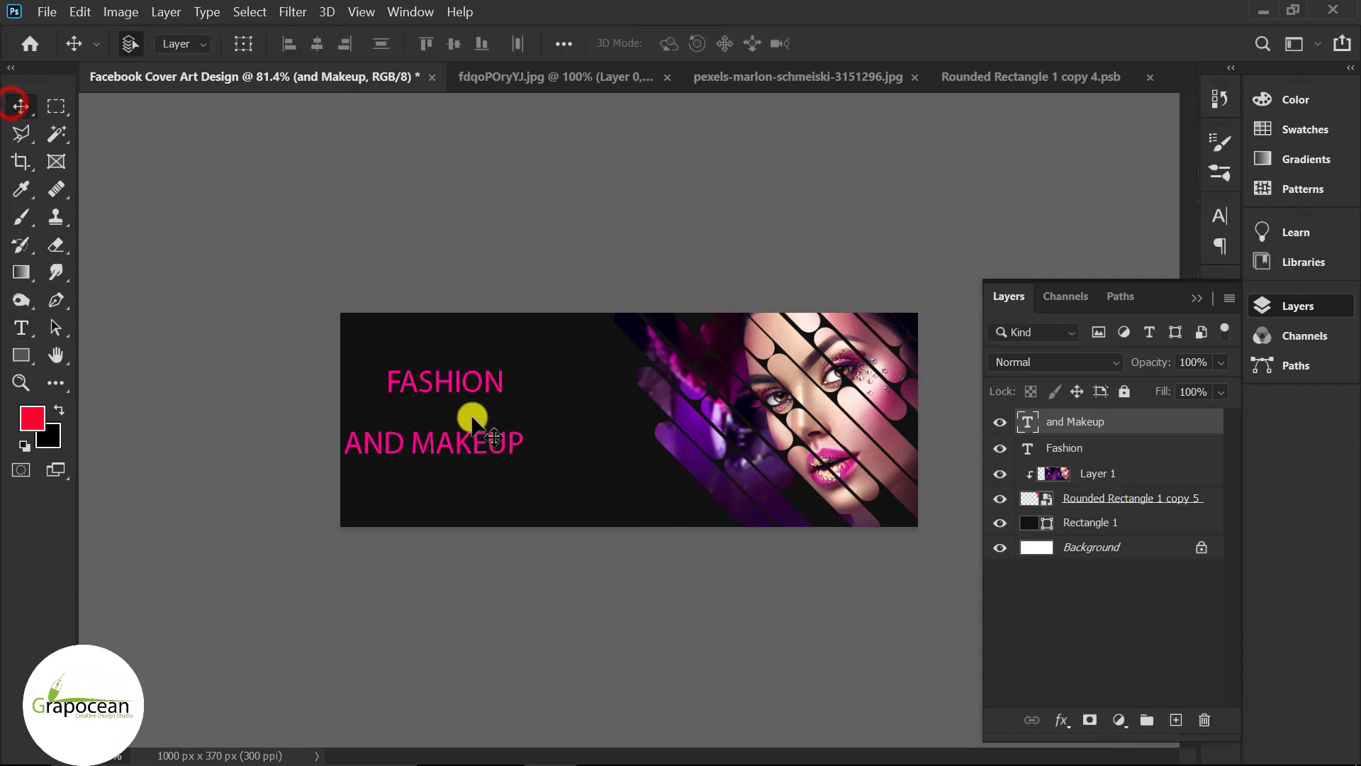
{"action": "left_click_drag", "start_coordinate": [542, 414], "coordinate": [533, 415]}
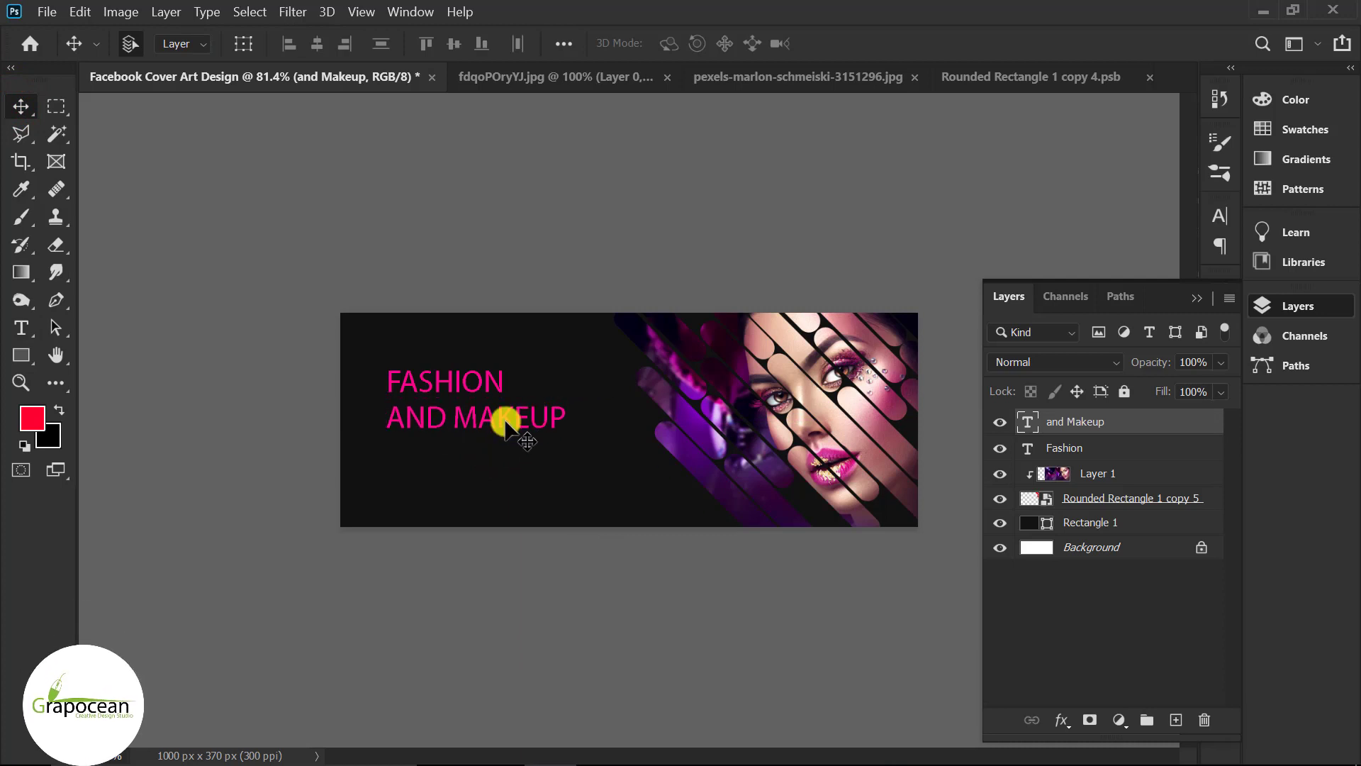
Step: Set the FASHION text to the Bebas font and move AND MAKEUP closer beneath it, realigning their left edges
{"action": "left_click", "coordinate": [23, 327]}
{"action": "double_click", "coordinate": [496, 383]}
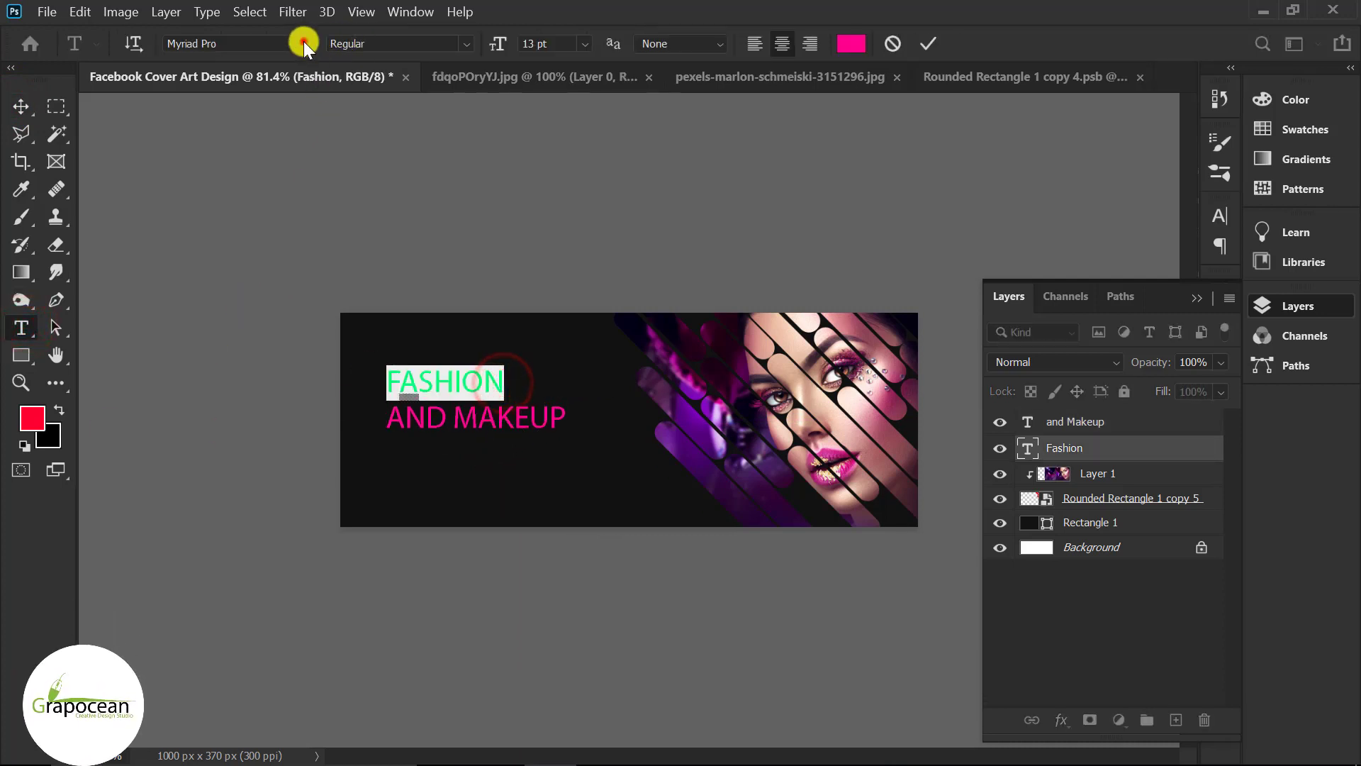
{"action": "left_click", "coordinate": [305, 44]}
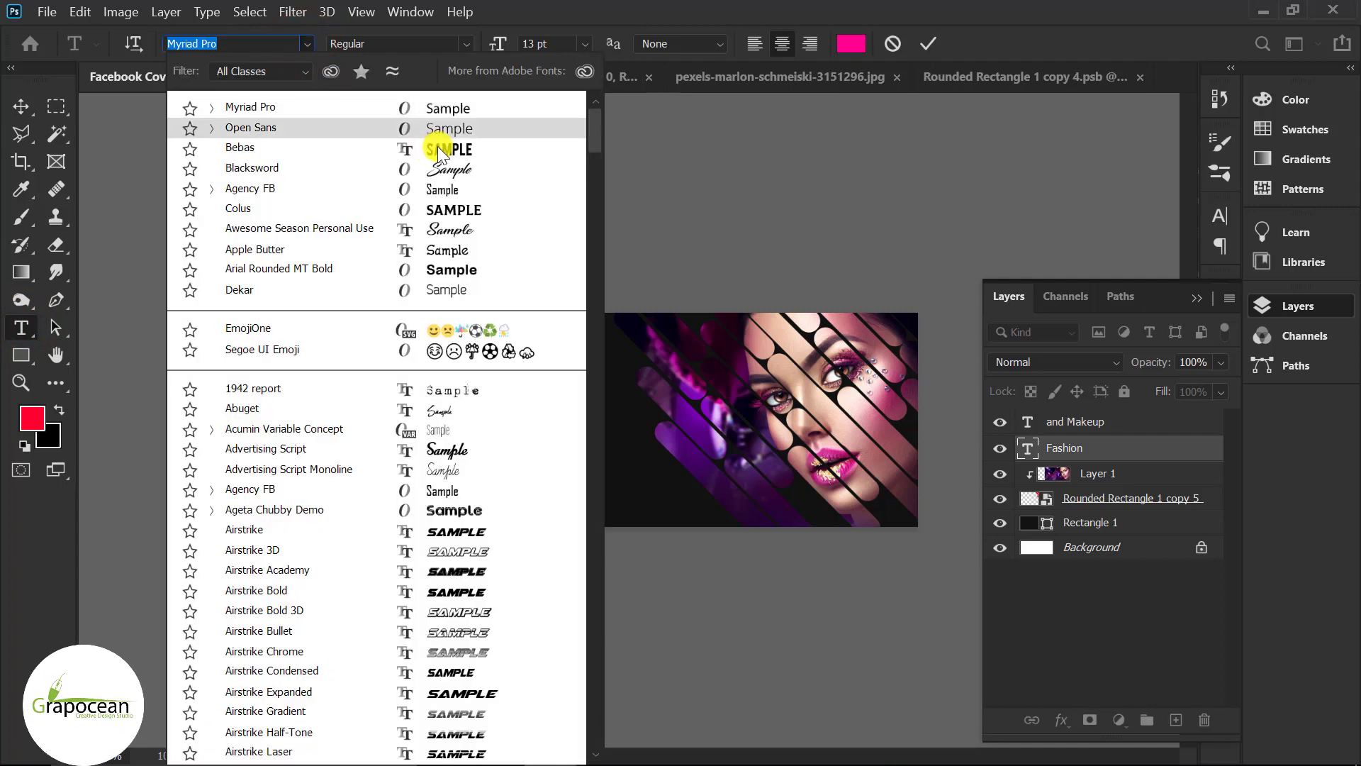
{"action": "left_click", "coordinate": [438, 149]}
{"action": "left_click", "coordinate": [22, 107]}
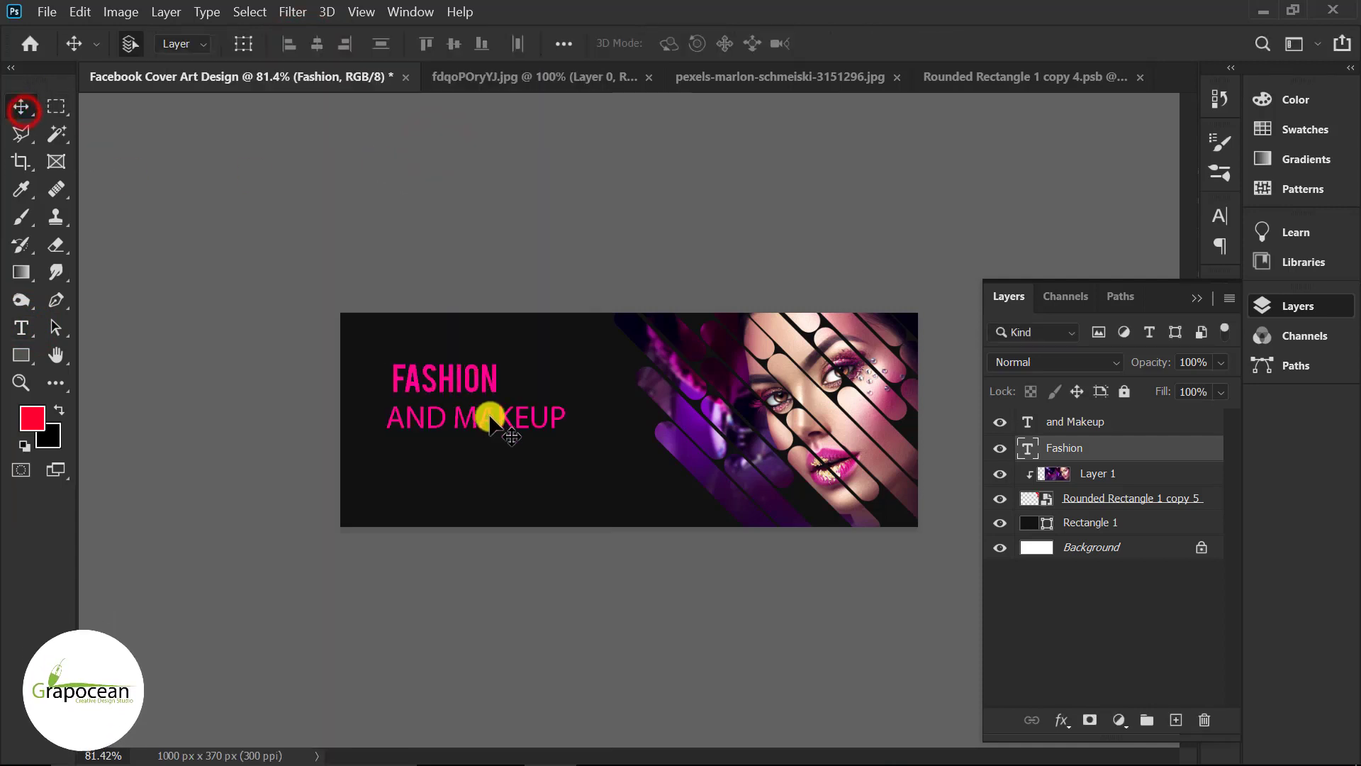
{"action": "left_click_drag", "start_coordinate": [496, 422], "coordinate": [502, 414]}
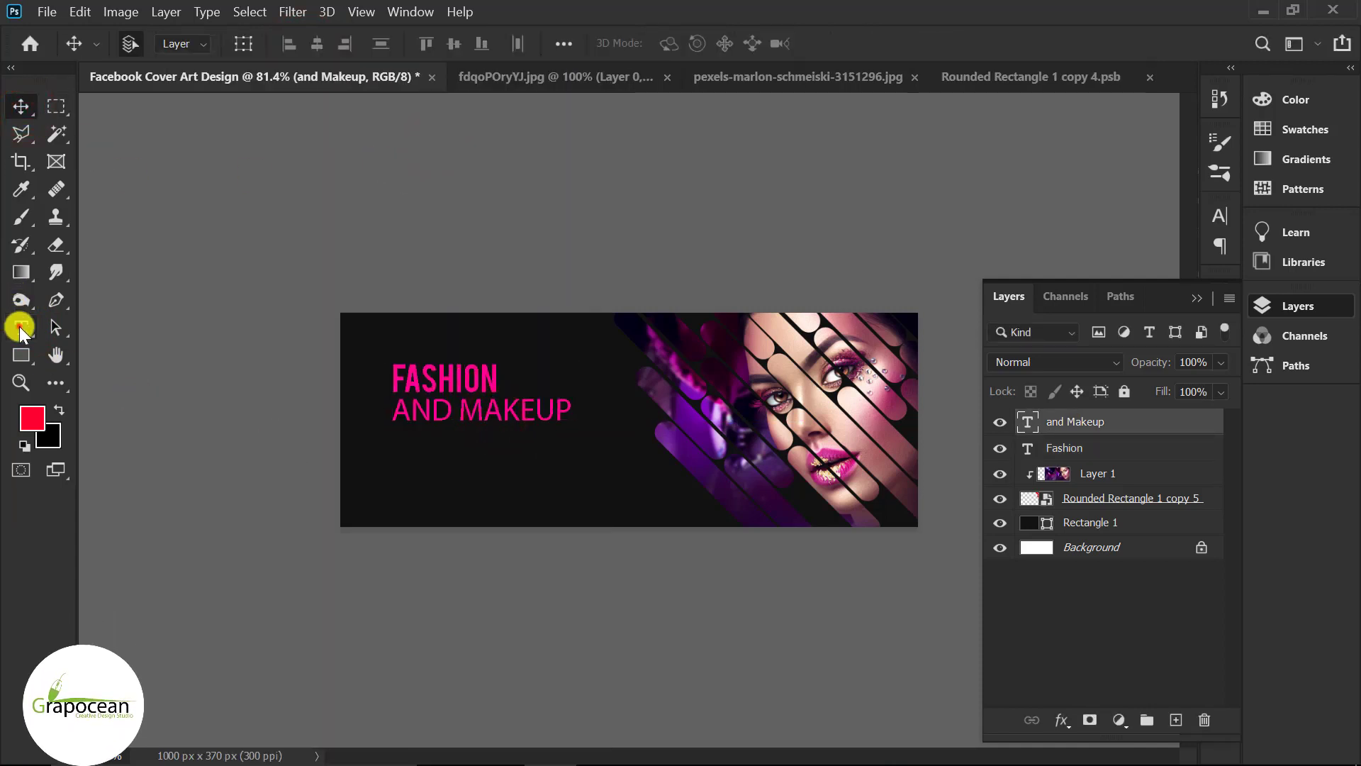
Step: Recolor the word MAKEUP in the second line to white
{"action": "left_click", "coordinate": [22, 327]}
{"action": "triple_click", "coordinate": [465, 411]}
{"action": "left_click", "coordinate": [851, 43]}
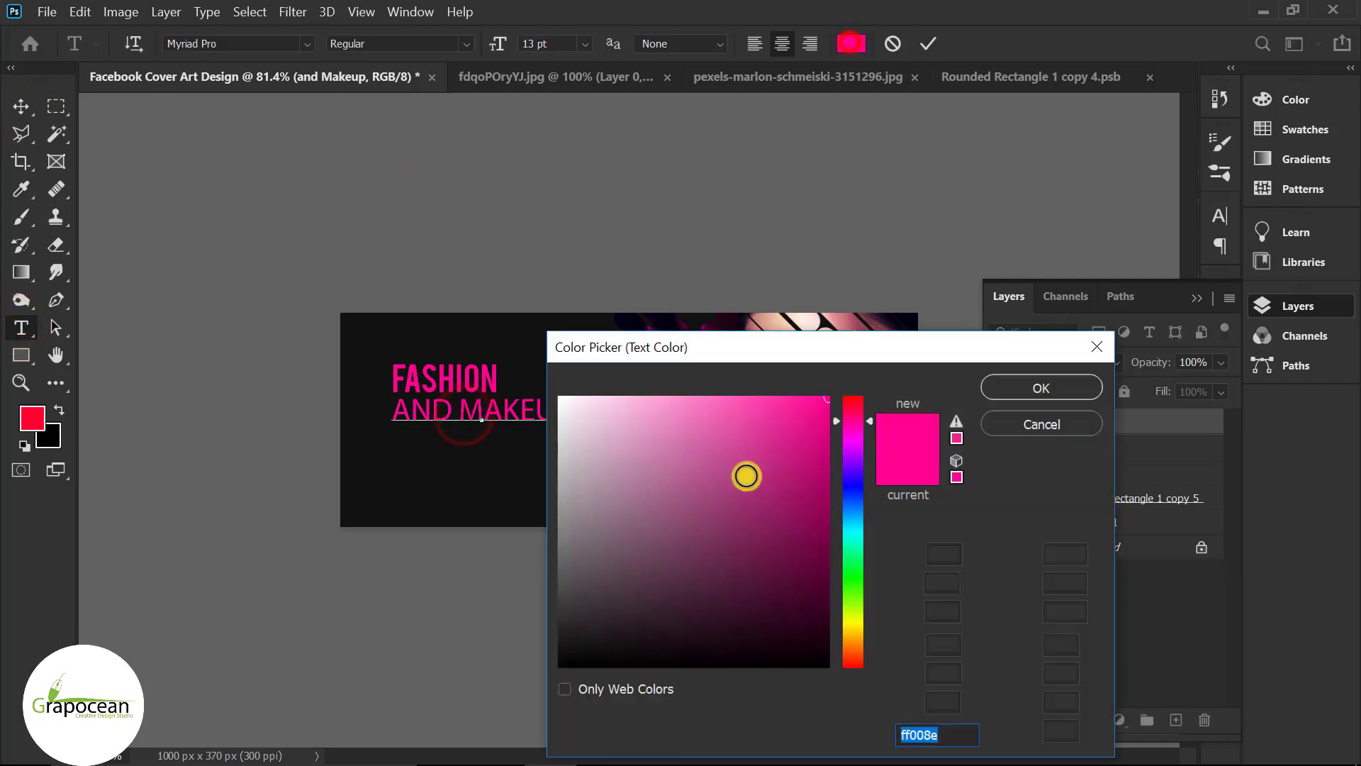
{"action": "left_click_drag", "start_coordinate": [745, 476], "coordinate": [565, 388]}
{"action": "left_click", "coordinate": [1044, 385]}
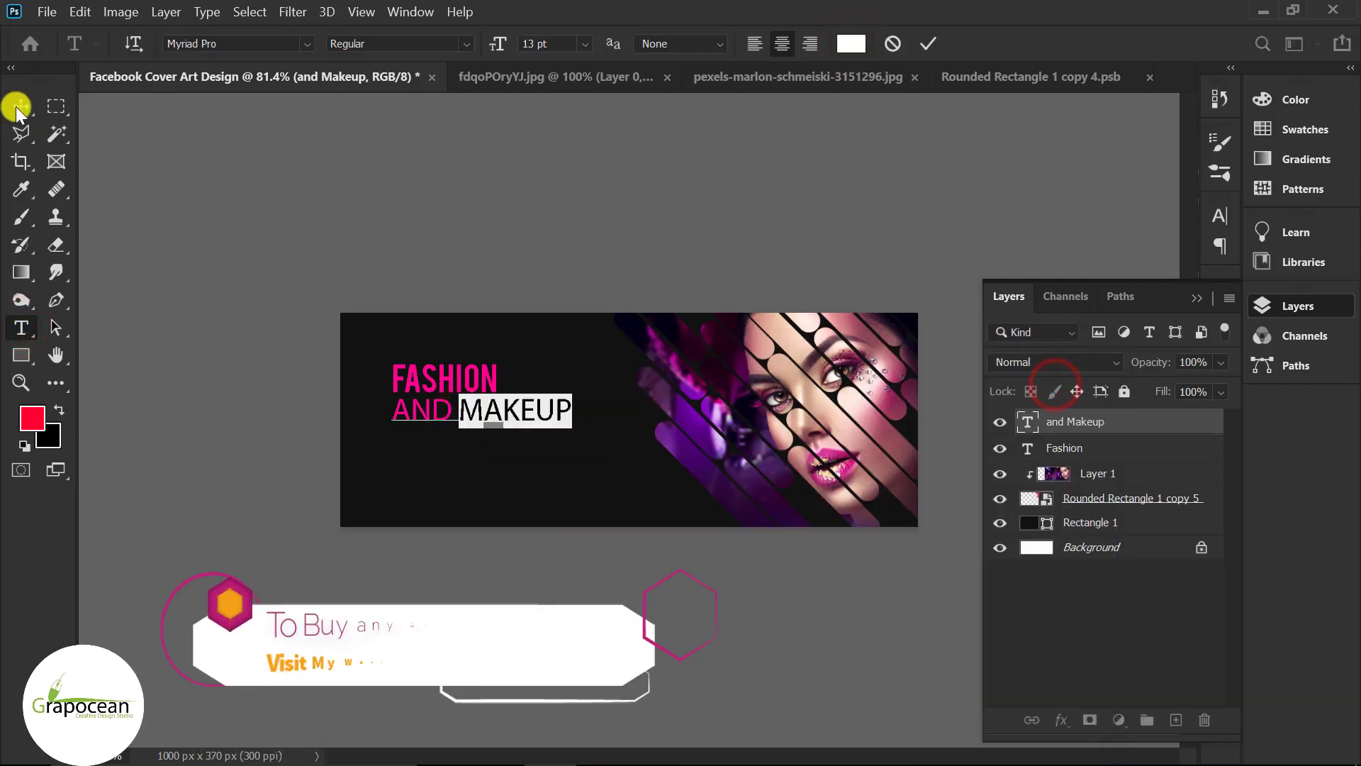
Step: Recolor the word AND to bright purple with hue 284°, saturation 100% and brightness 100%
{"action": "left_click_drag", "start_coordinate": [452, 412], "coordinate": [392, 411]}
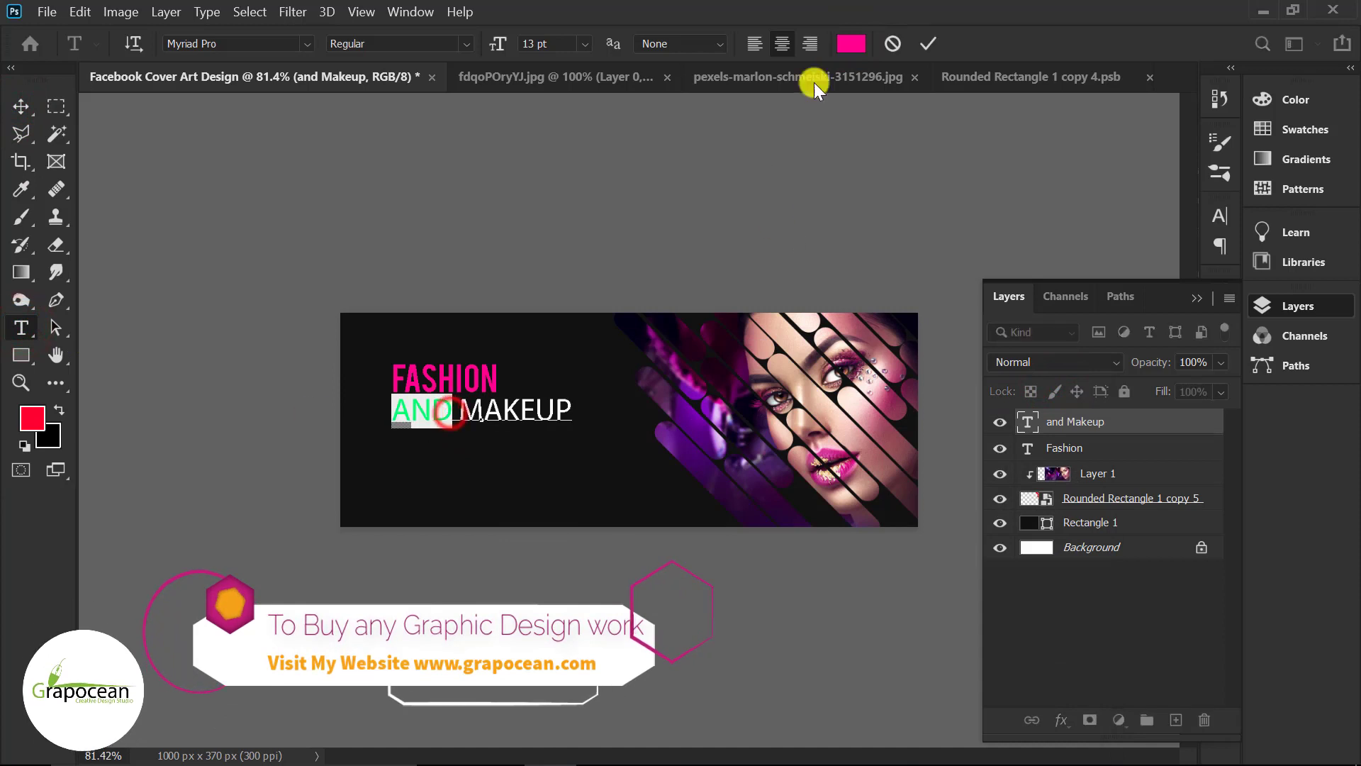
{"action": "left_click", "coordinate": [851, 43]}
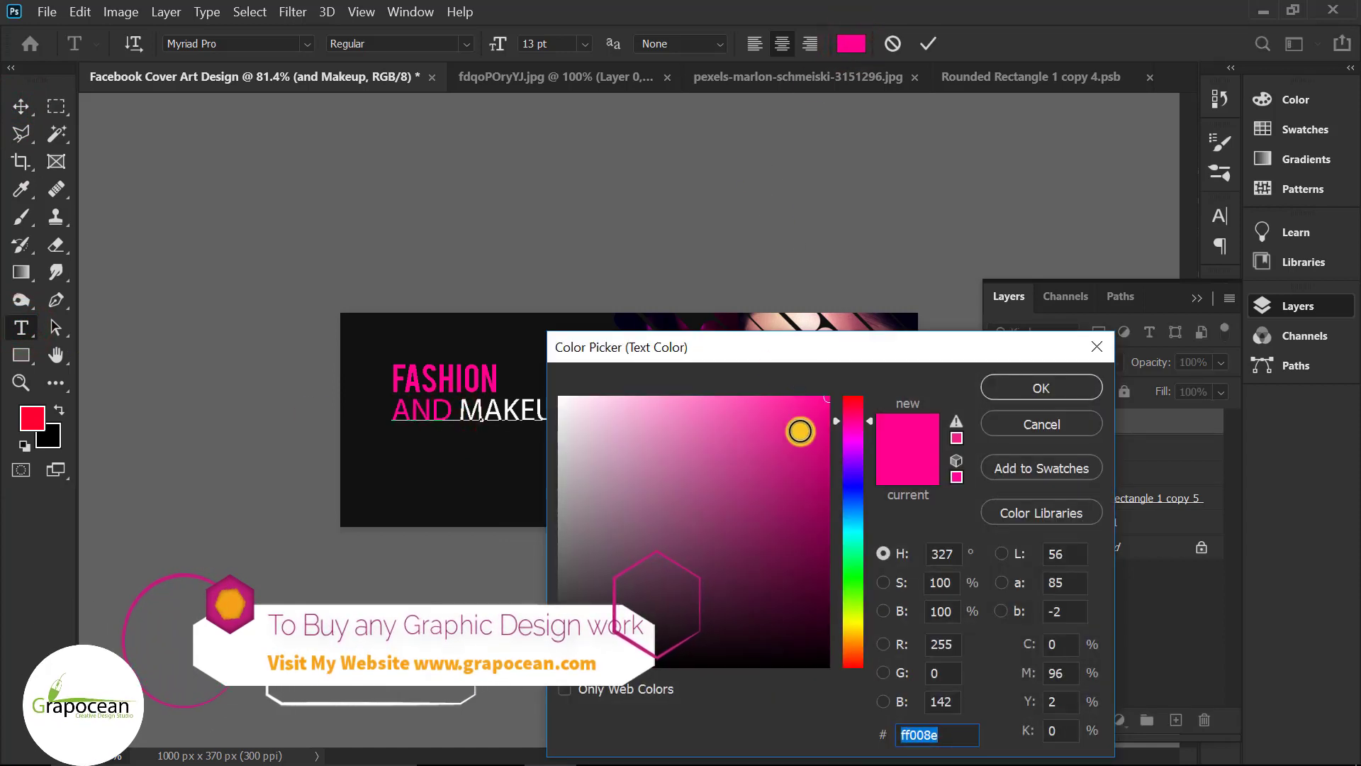
{"action": "left_click_drag", "start_coordinate": [854, 349], "coordinate": [893, 414]}
{"action": "left_click", "coordinate": [892, 542]}
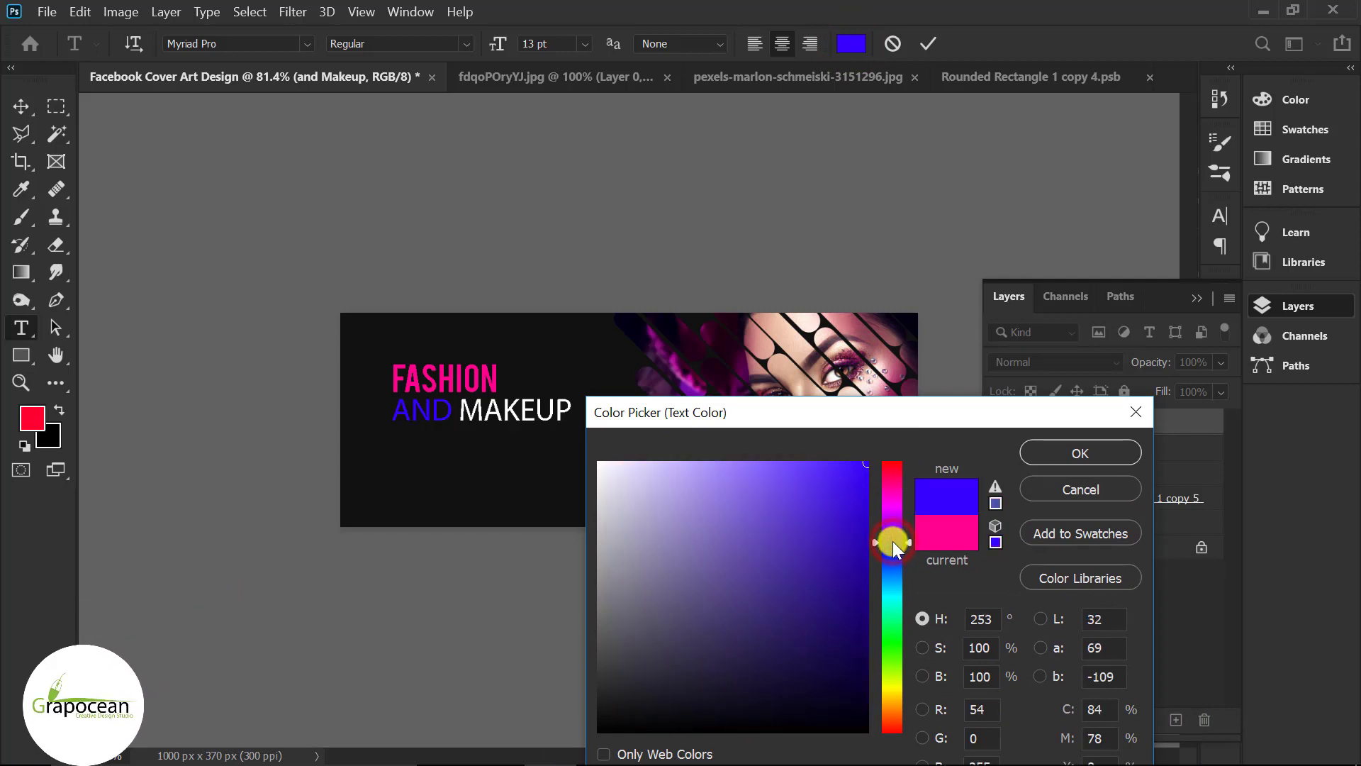
{"action": "mouse_move", "coordinate": [892, 542]}
{"action": "left_mouse_down"}
{"action": "mouse_move", "coordinate": [893, 587]}
{"action": "mouse_move", "coordinate": [887, 566]}
{"action": "left_mouse_up"}
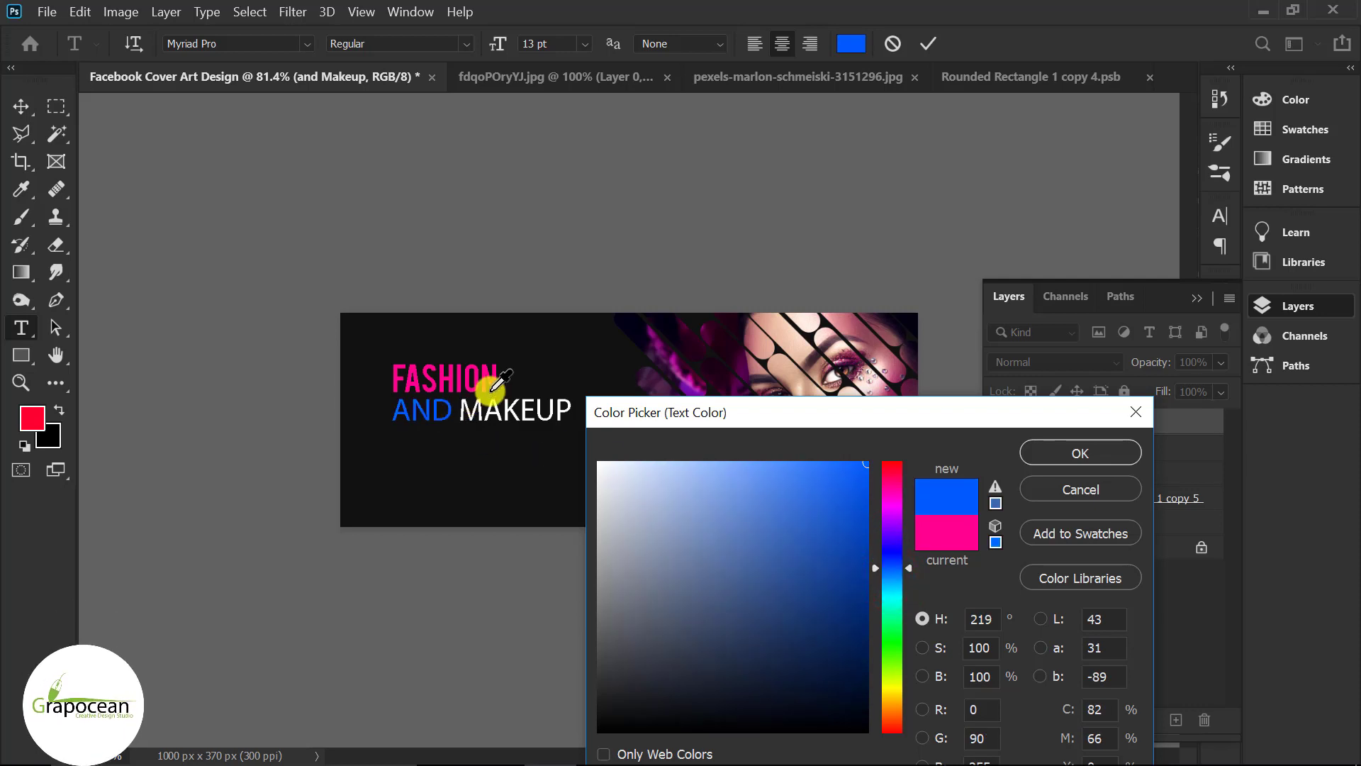
{"action": "left_click", "coordinate": [689, 373]}
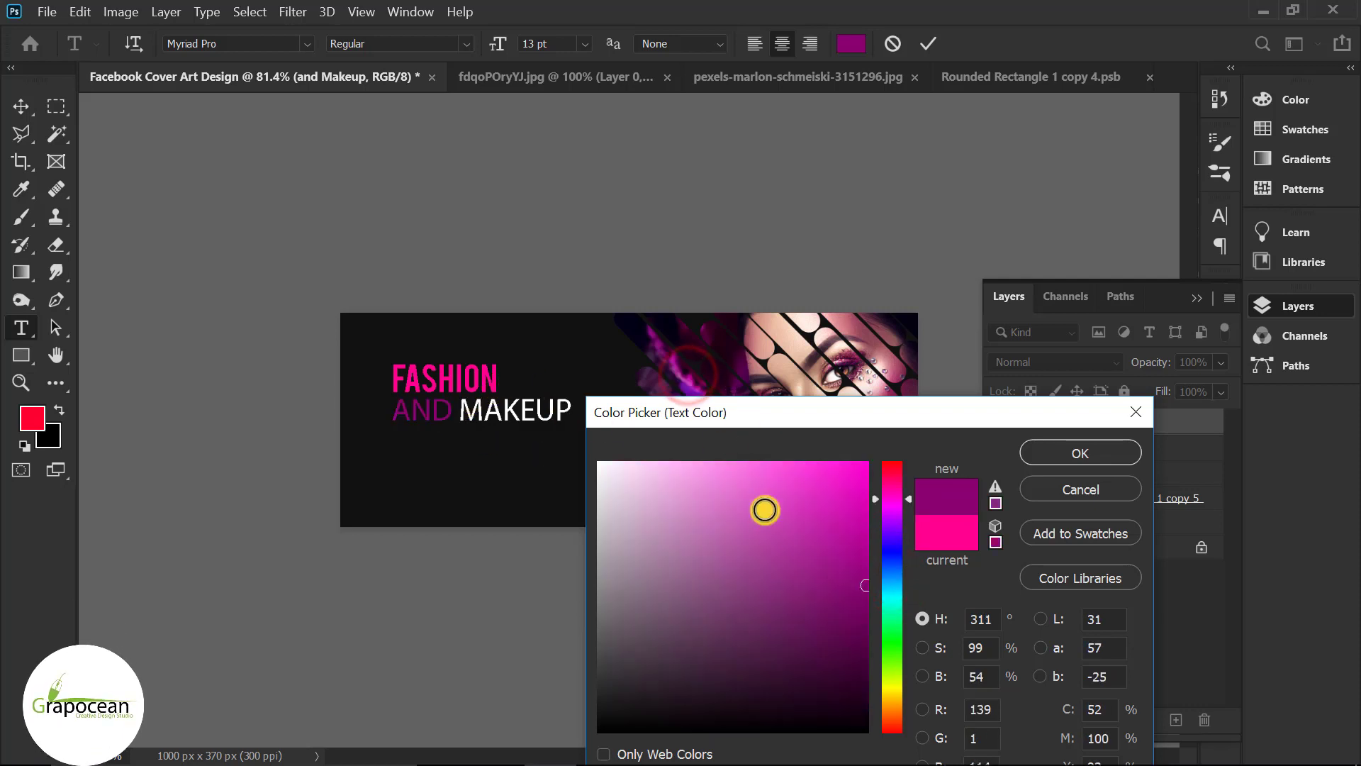
{"action": "left_click_drag", "start_coordinate": [864, 521], "coordinate": [966, 631]}
{"action": "mouse_move", "coordinate": [909, 590]}
{"action": "left_mouse_down"}
{"action": "mouse_move", "coordinate": [892, 518]}
{"action": "mouse_move", "coordinate": [933, 440]}
{"action": "left_mouse_up"}
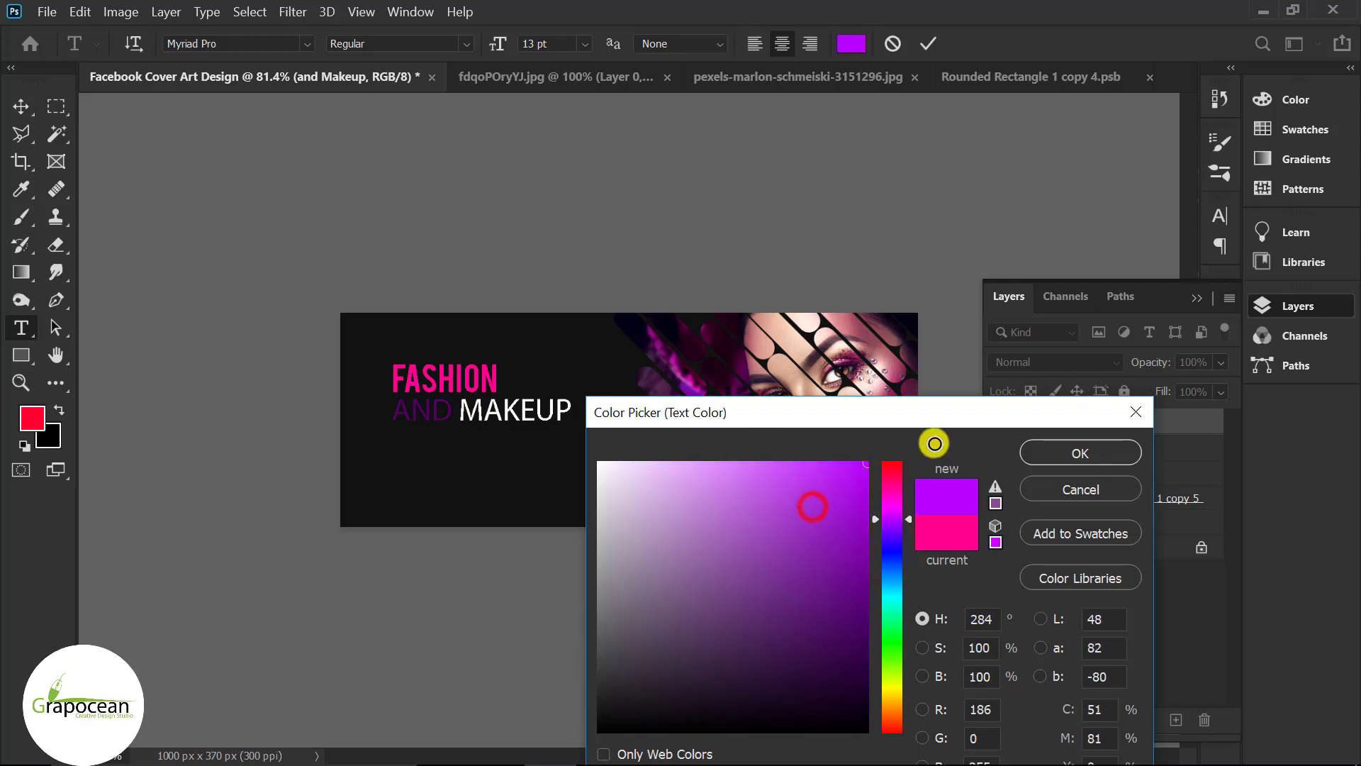
{"action": "left_click", "coordinate": [1068, 448]}
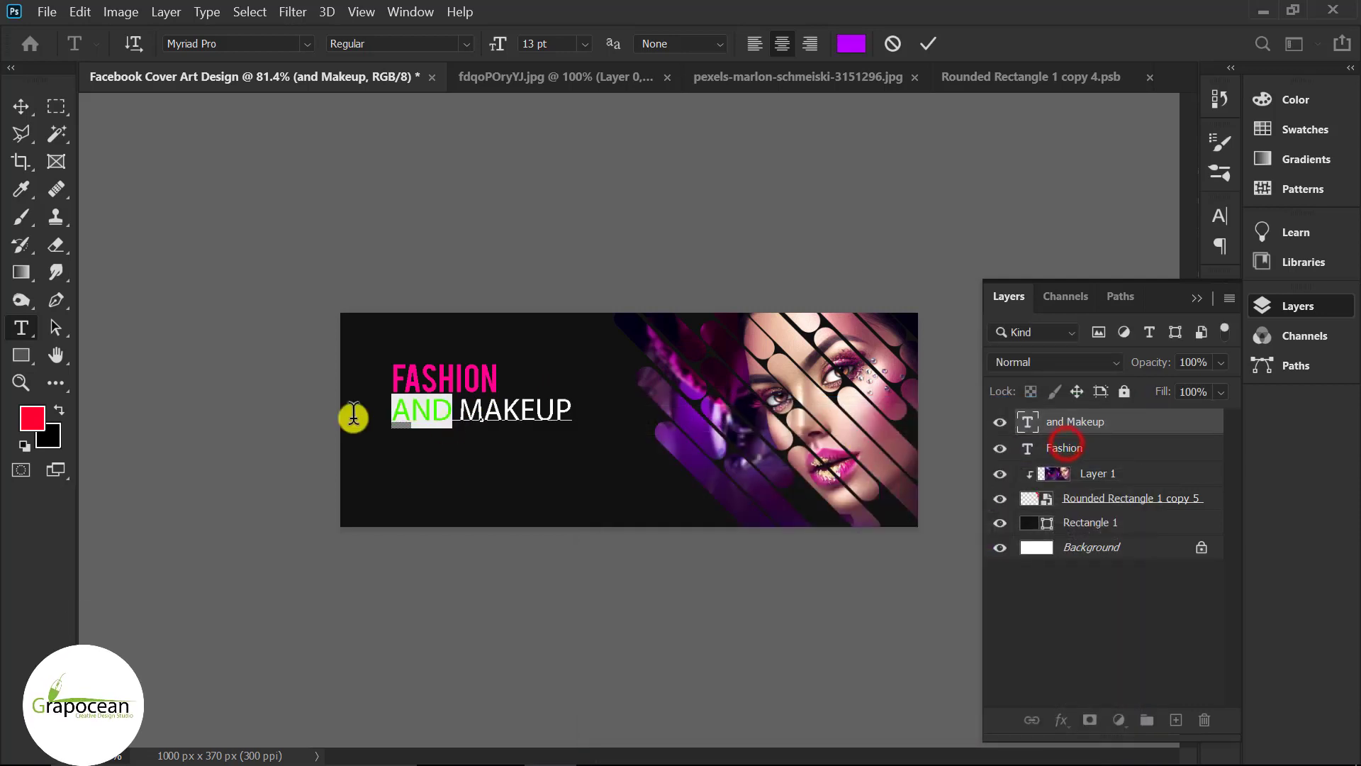
{"action": "left_click", "coordinate": [20, 106]}
Step: Nudge FASHION 3 px right and recolor it with a dark purple sampled from the image in the pills
{"action": "scroll", "coordinate": [426, 376], "scroll_direction": "up", "scroll_amount": 4}
{"action": "left_click", "coordinate": [369, 348]}
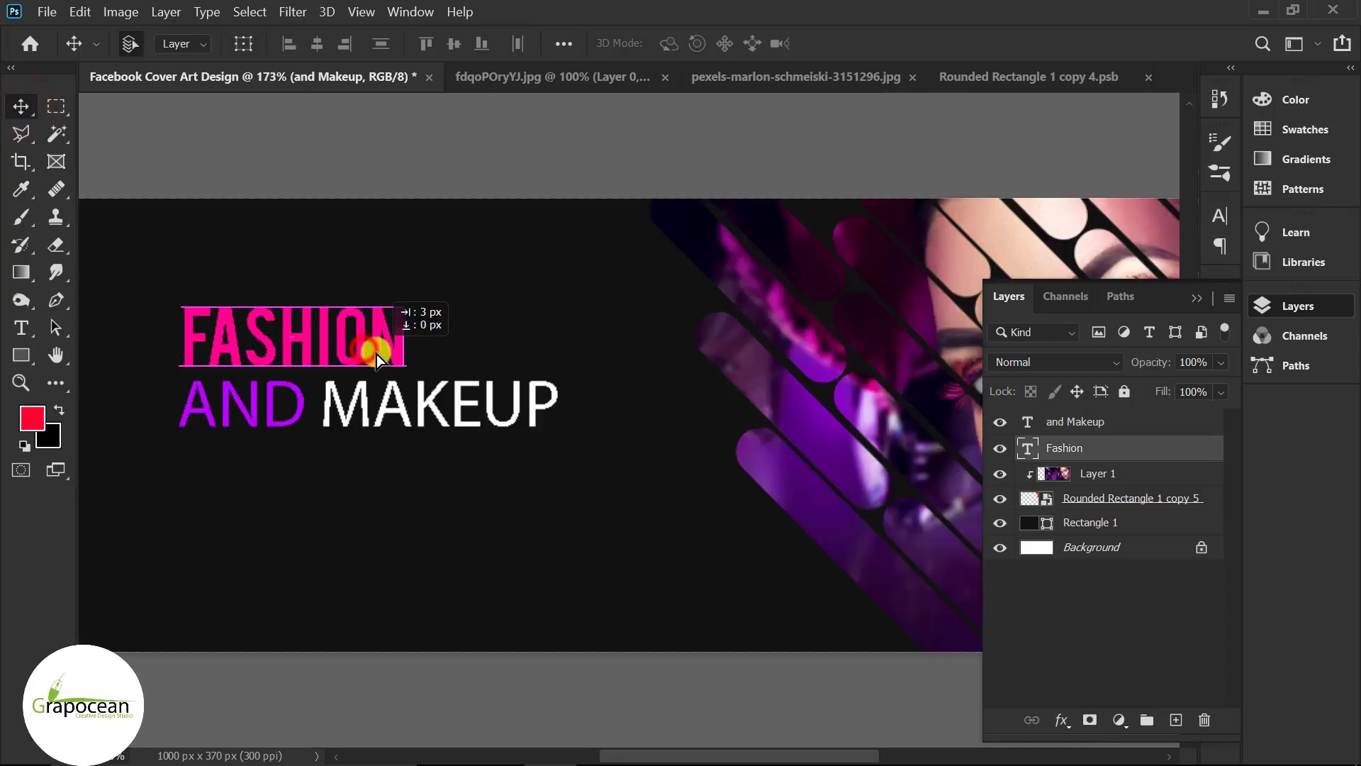
{"action": "left_click", "coordinate": [21, 328]}
{"action": "double_click", "coordinate": [393, 341]}
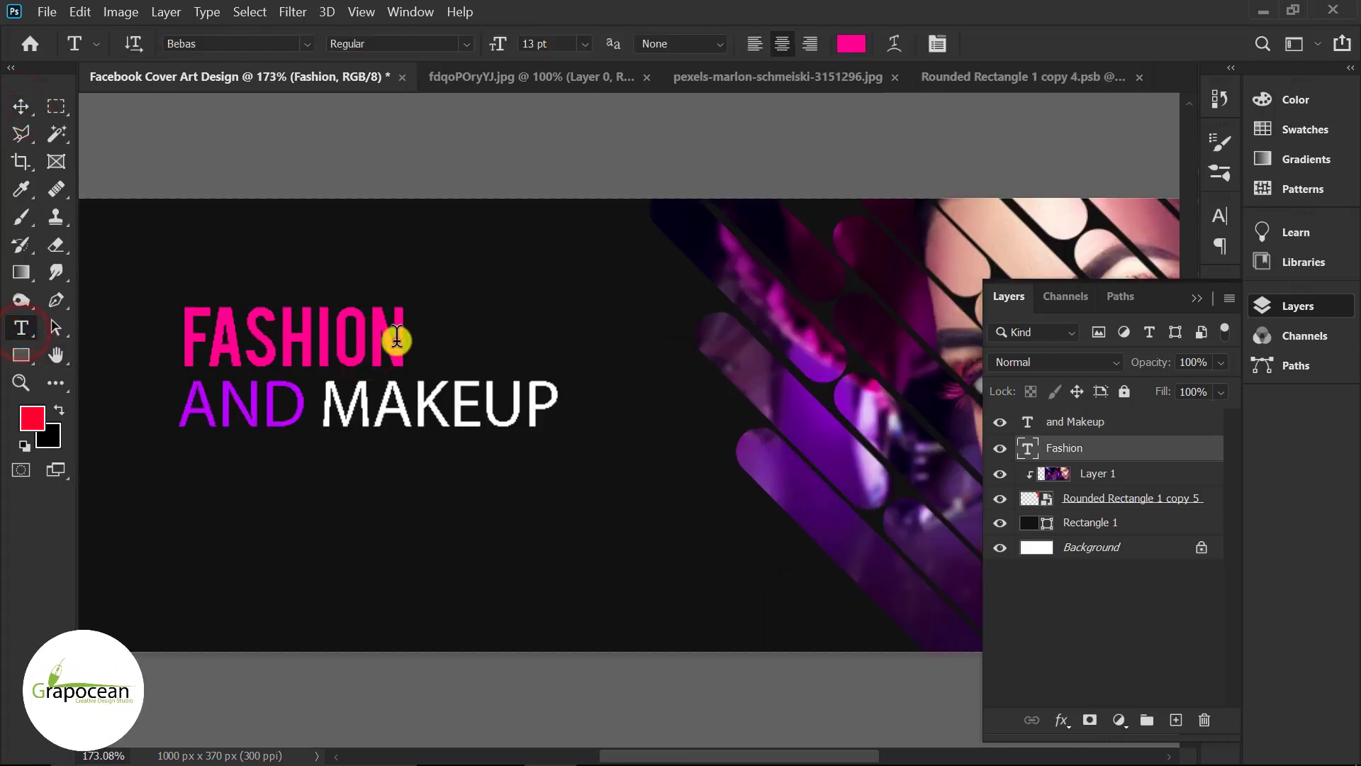
{"action": "left_click", "coordinate": [851, 43]}
{"action": "left_click_drag", "start_coordinate": [861, 344], "coordinate": [833, 549]}
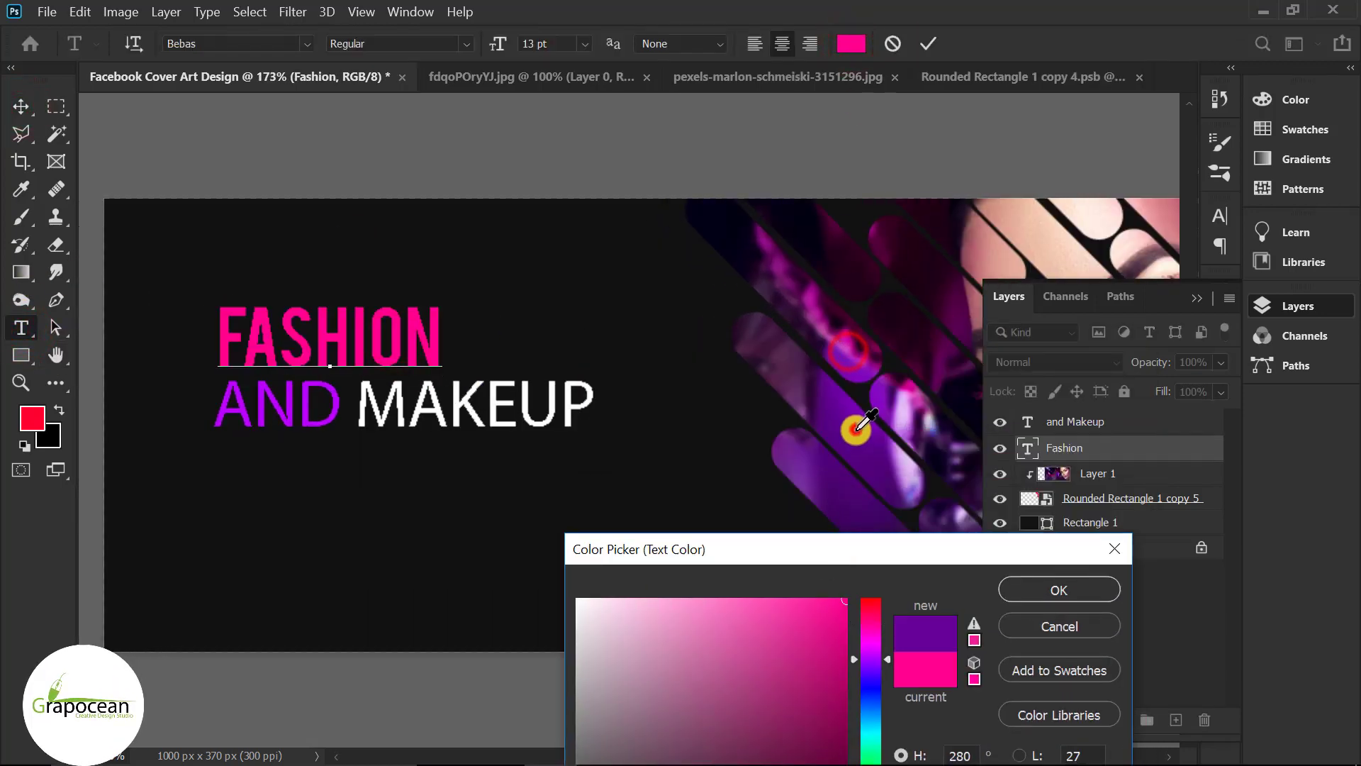
{"action": "left_click", "coordinate": [856, 430]}
{"action": "left_click", "coordinate": [1040, 585]}
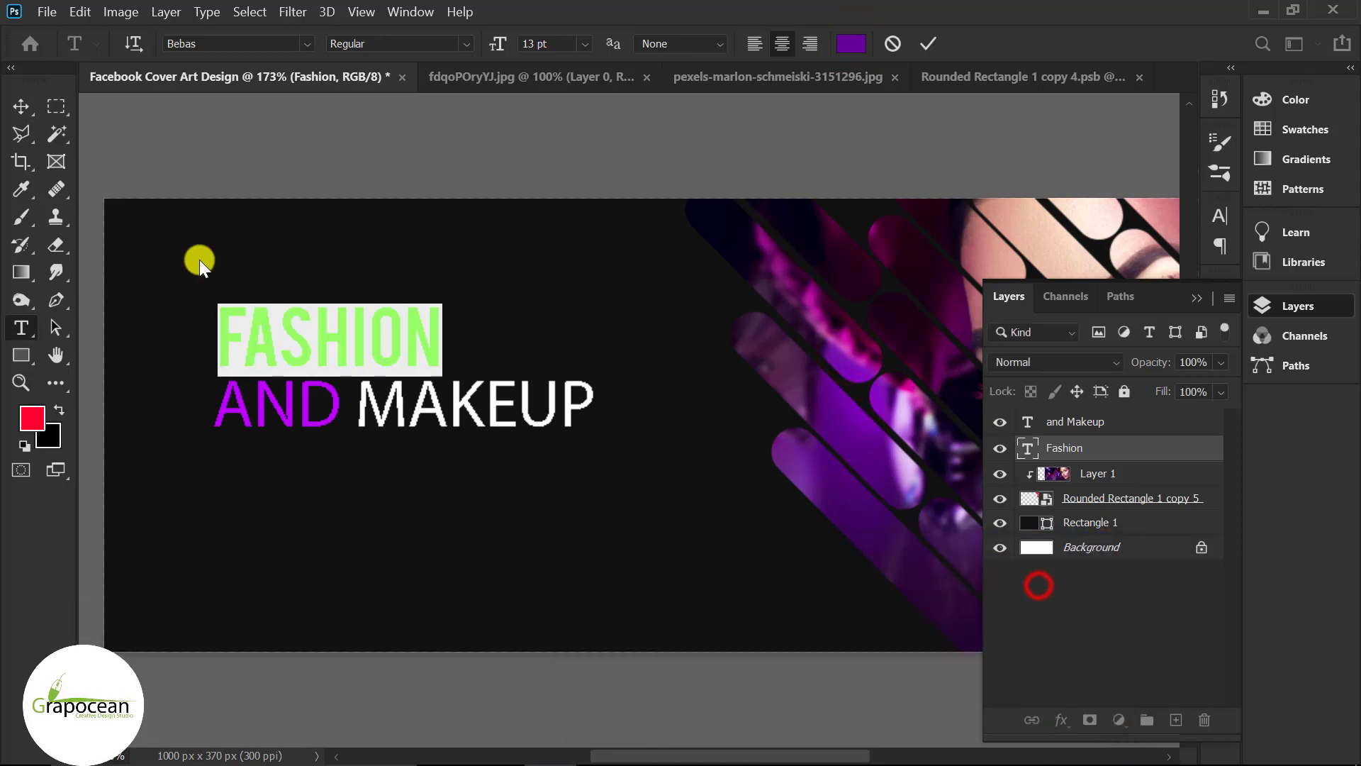
{"action": "left_click", "coordinate": [21, 104]}
Step: Try stretching FASHION horizontally to the full width of AND MAKEUP, and undo the stretch
{"action": "key", "text": "ctrl+t"}
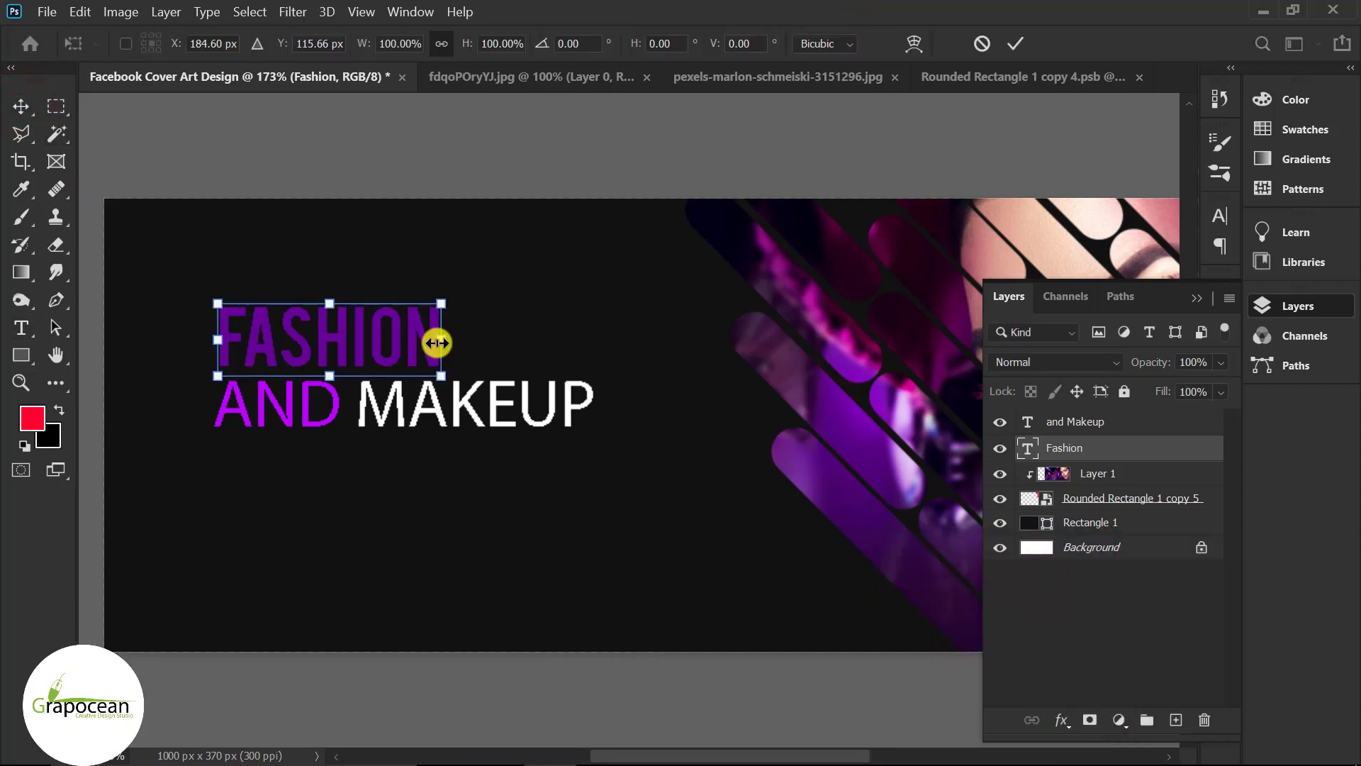
{"action": "left_click_drag", "start_coordinate": [440, 342], "coordinate": [593, 353]}
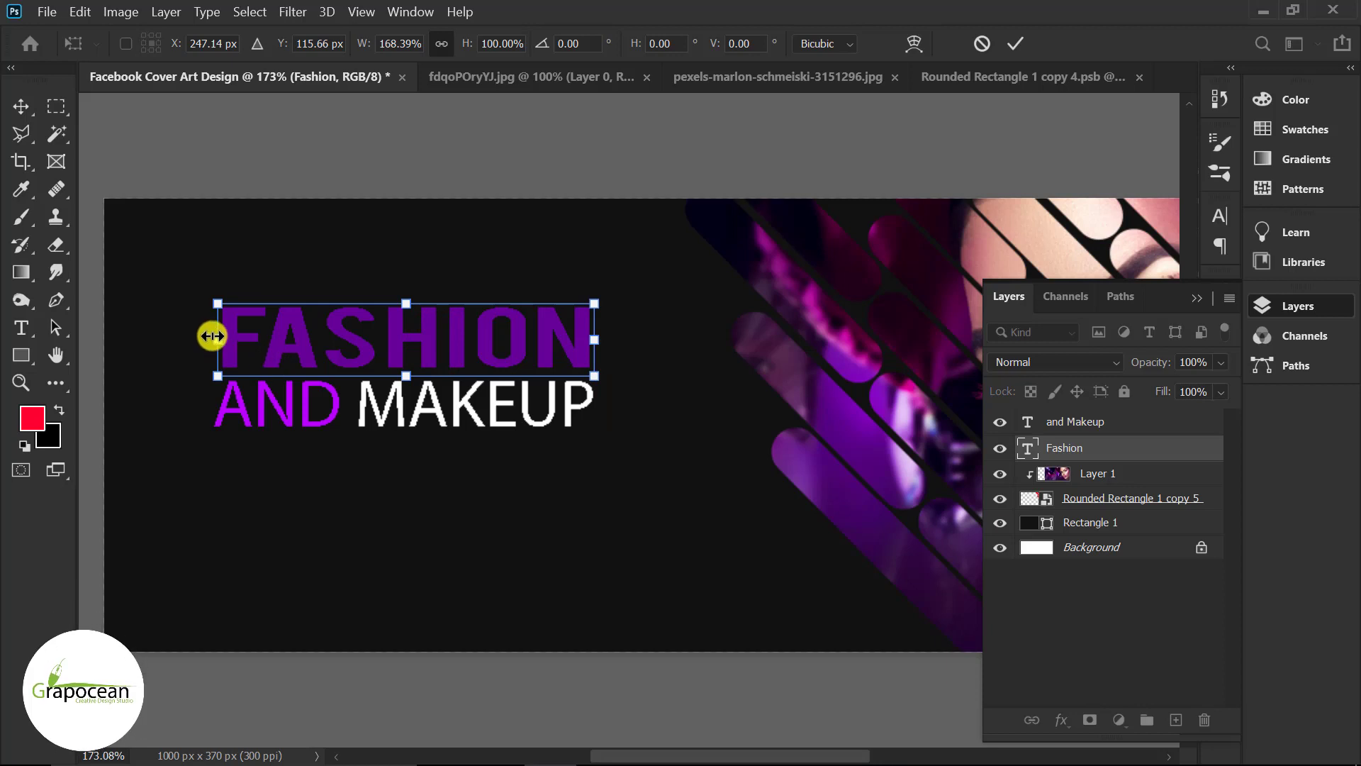
{"action": "left_click_drag", "start_coordinate": [213, 341], "coordinate": [208, 341]}
{"action": "left_click", "coordinate": [1015, 44]}
{"action": "scroll", "coordinate": [598, 504], "scroll_direction": "down", "scroll_amount": 5}
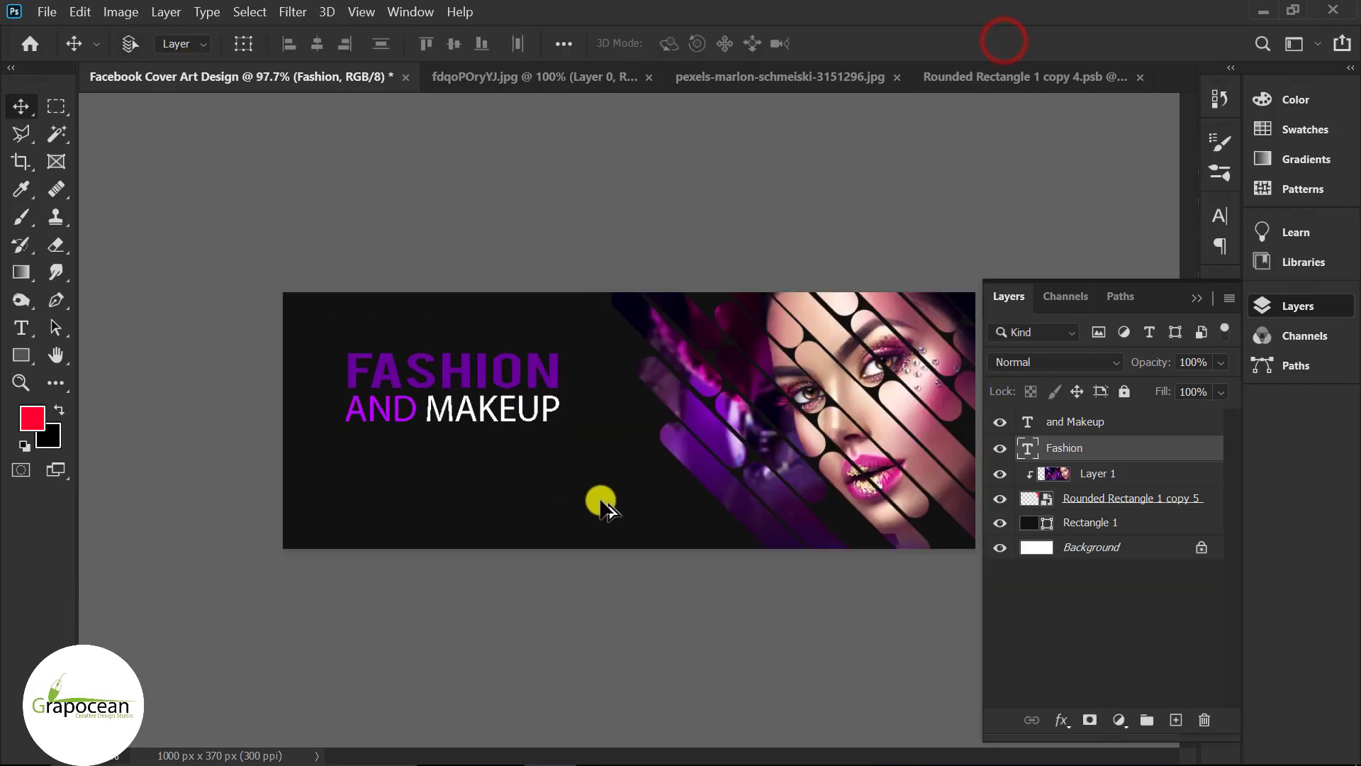
{"action": "scroll", "coordinate": [510, 447], "scroll_direction": "up", "scroll_amount": 4}
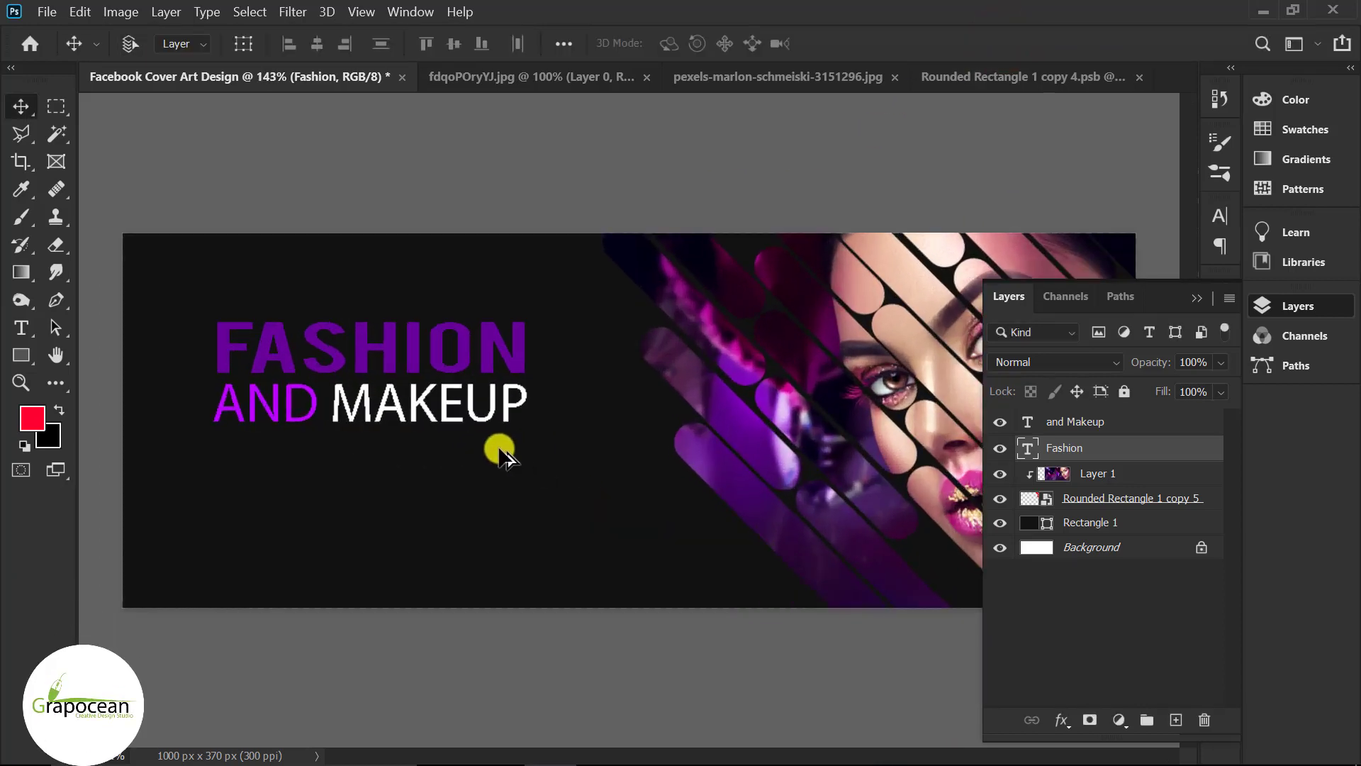
{"action": "scroll", "coordinate": [433, 466], "scroll_direction": "up", "scroll_amount": 2}
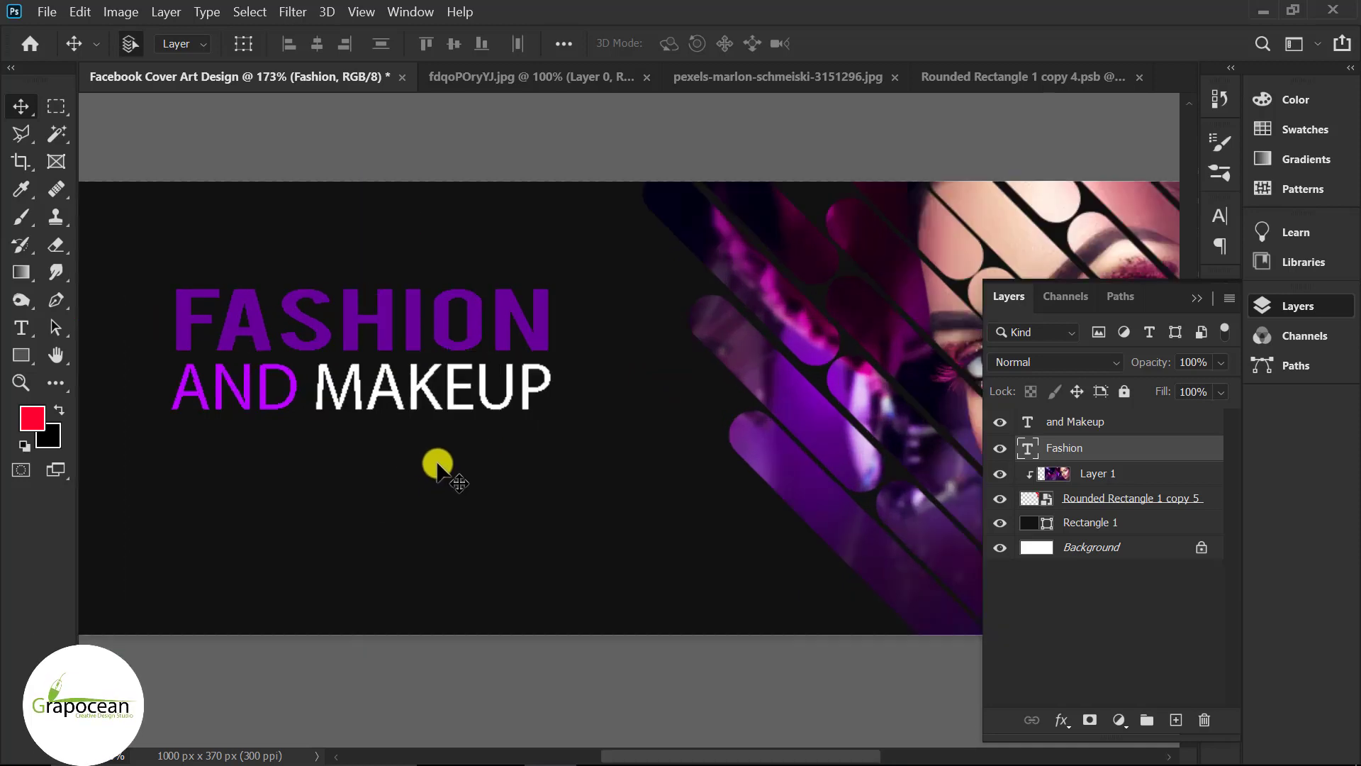
{"action": "scroll", "coordinate": [588, 505], "scroll_direction": "down", "scroll_amount": 4}
{"action": "scroll", "coordinate": [486, 450], "scroll_direction": "up", "scroll_amount": 3}
{"action": "key", "text": "ctrl+z"}
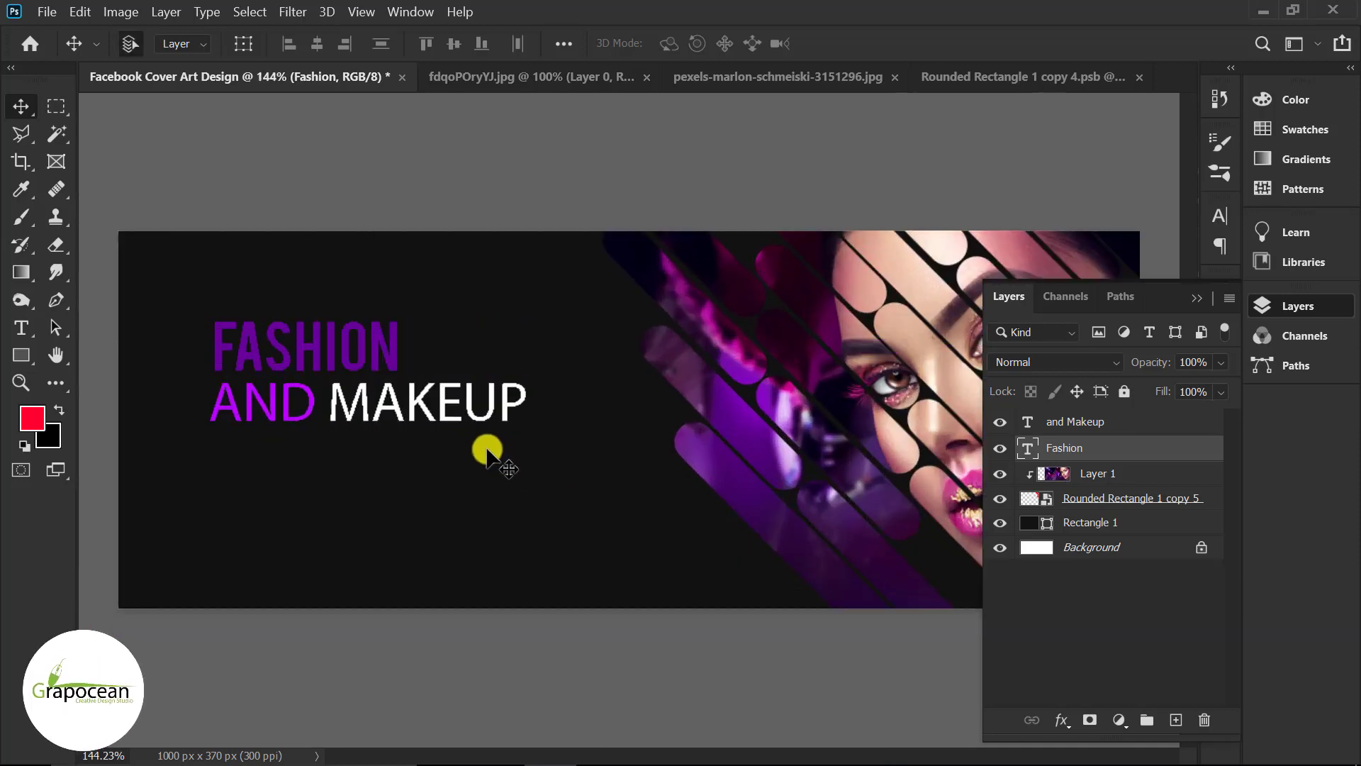
Step: Stretch FASHION horizontally with Free Transform until its right edge sits above the E of MAKEUP
{"action": "key", "text": "ctrl+t"}
{"action": "left_click_drag", "start_coordinate": [435, 353], "coordinate": [458, 351]}
{"action": "left_click", "coordinate": [1012, 47]}
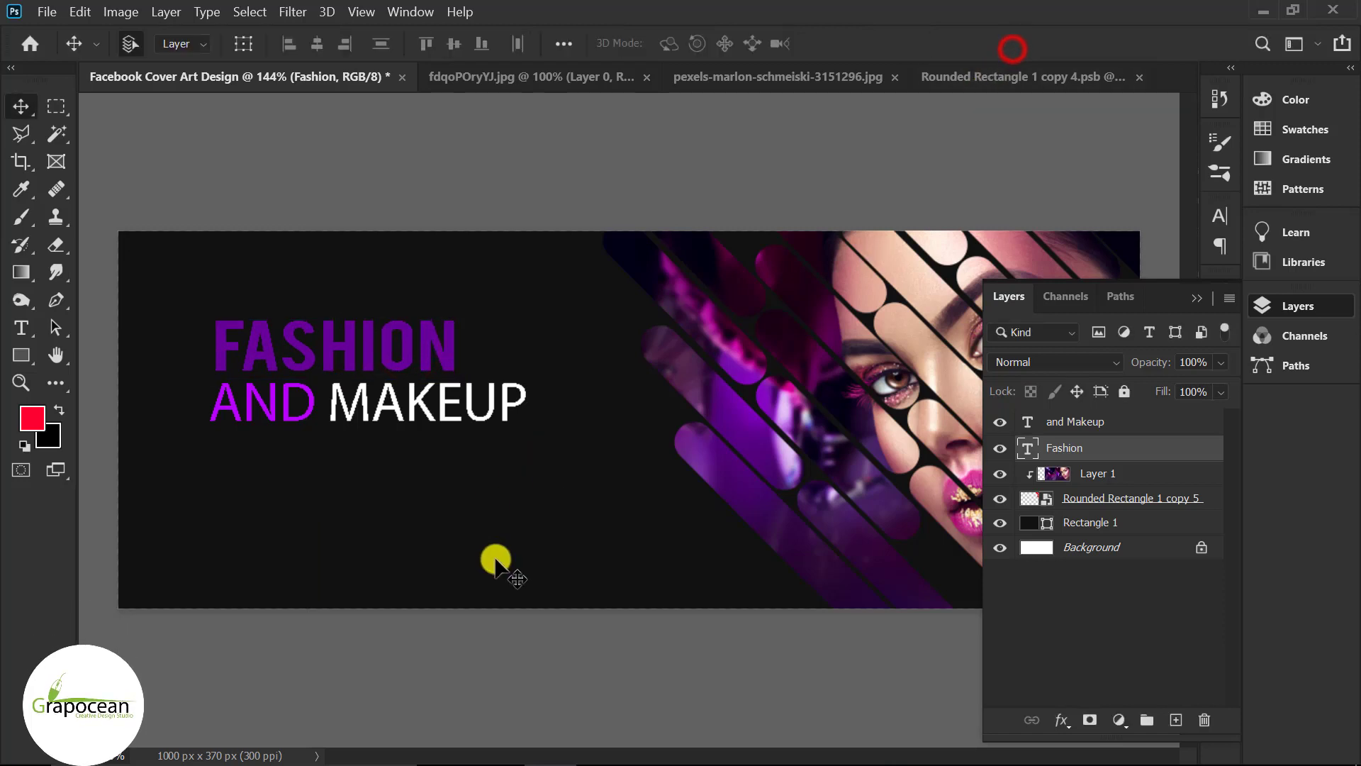
{"action": "scroll", "coordinate": [531, 567], "scroll_direction": "down", "scroll_amount": 3}
{"action": "scroll", "coordinate": [273, 492], "scroll_direction": "up", "scroll_amount": 2}
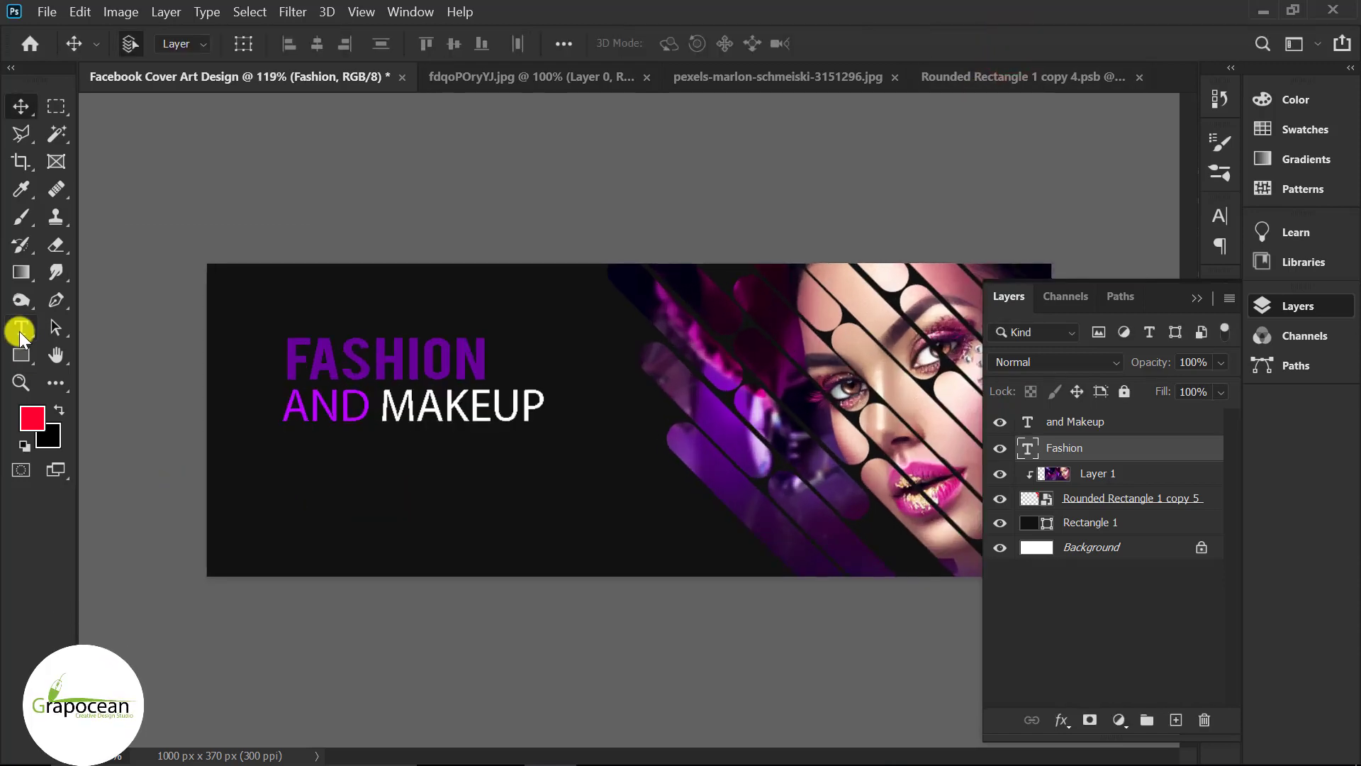
{"action": "left_click", "coordinate": [21, 330]}
{"action": "left_click", "coordinate": [353, 474]}
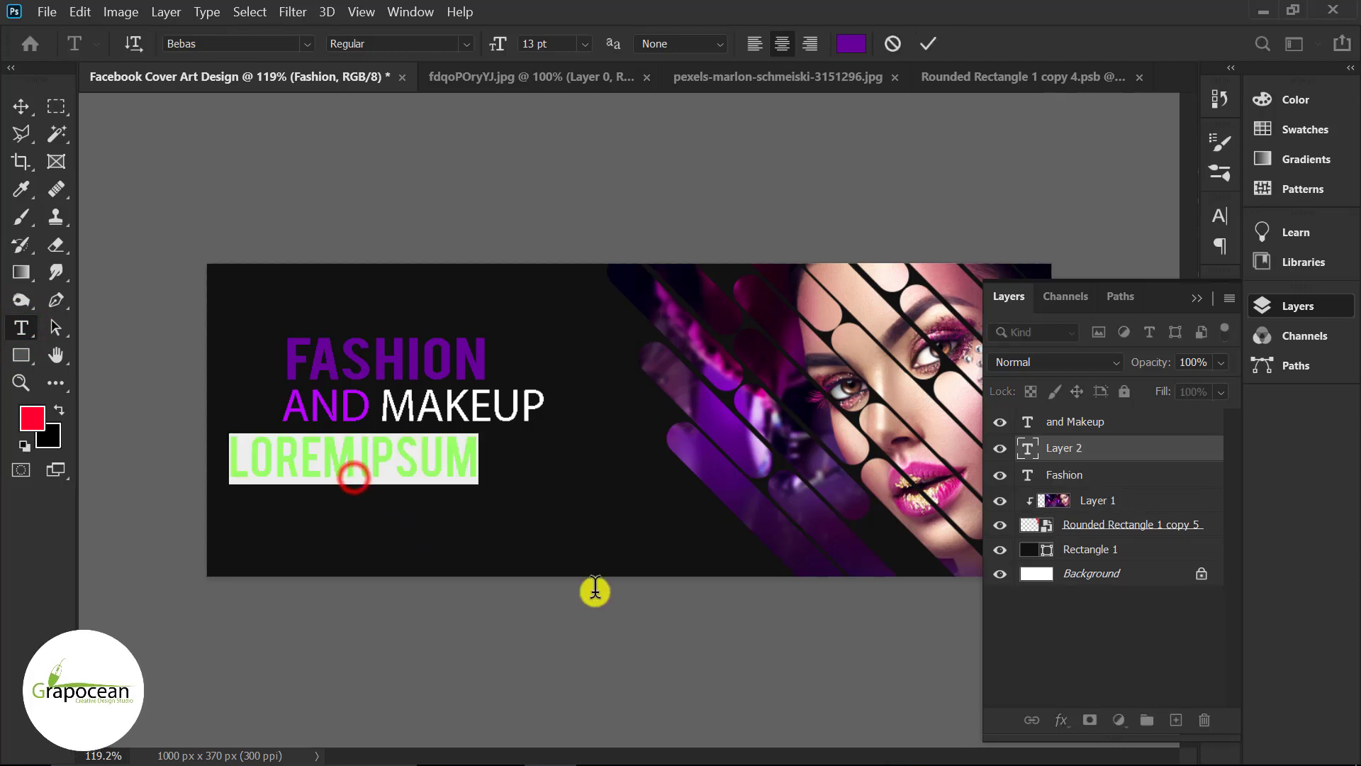
{"action": "key", "text": "BackSpace"}
{"action": "type", "text": "WWW.GR"}
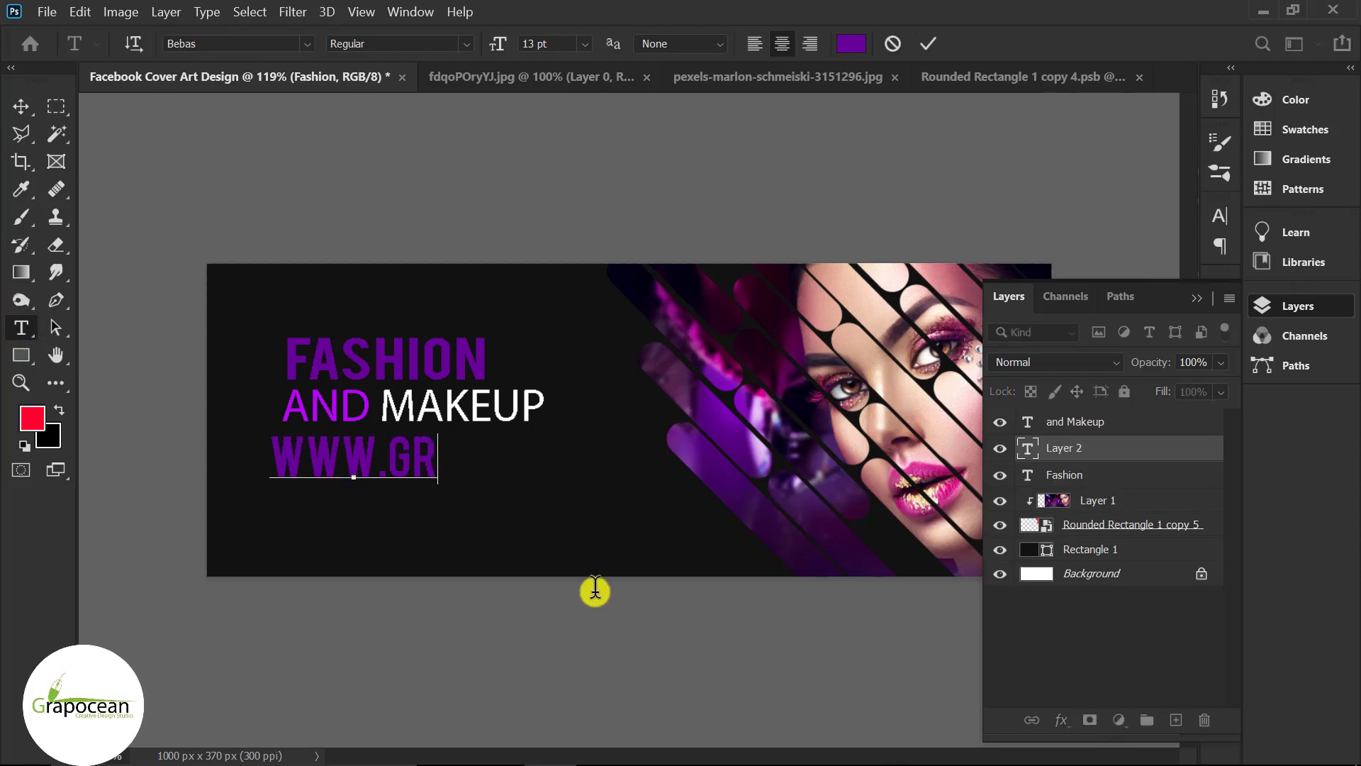
{"action": "type", "text": "APOCEAN.COM"}
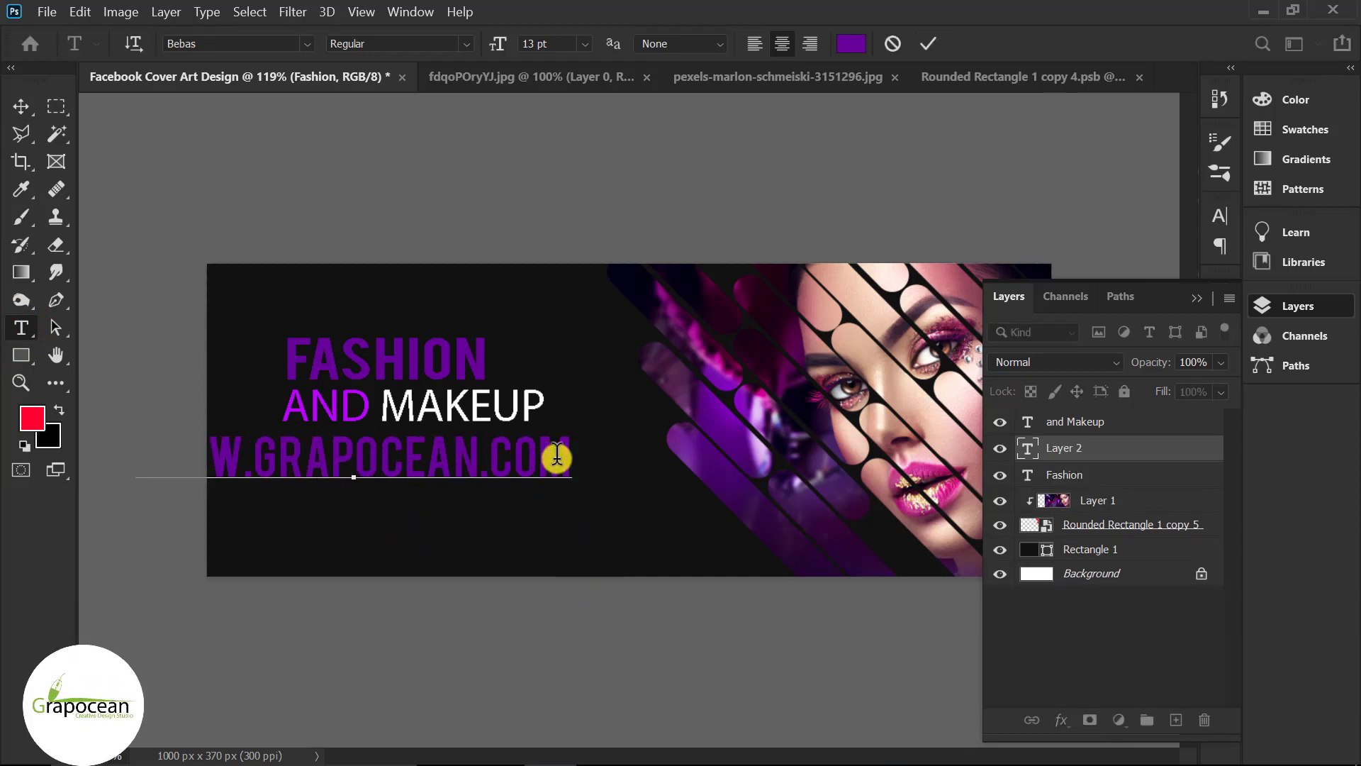
Step: Set the website address in Open Sans Regular at 6.01 pt
{"action": "key", "text": "ctrl+a"}
{"action": "left_click", "coordinate": [460, 44]}
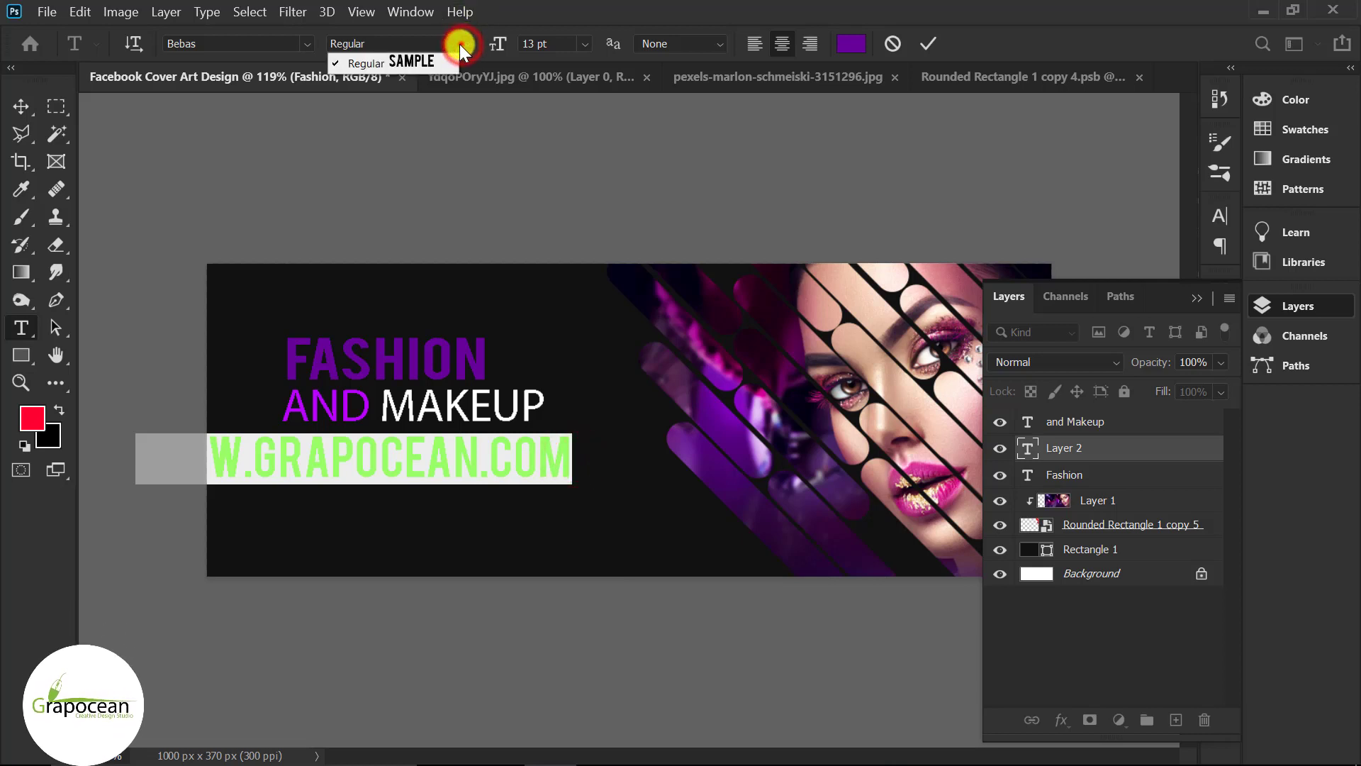
{"action": "left_click", "coordinate": [459, 44]}
{"action": "left_click", "coordinate": [310, 44]}
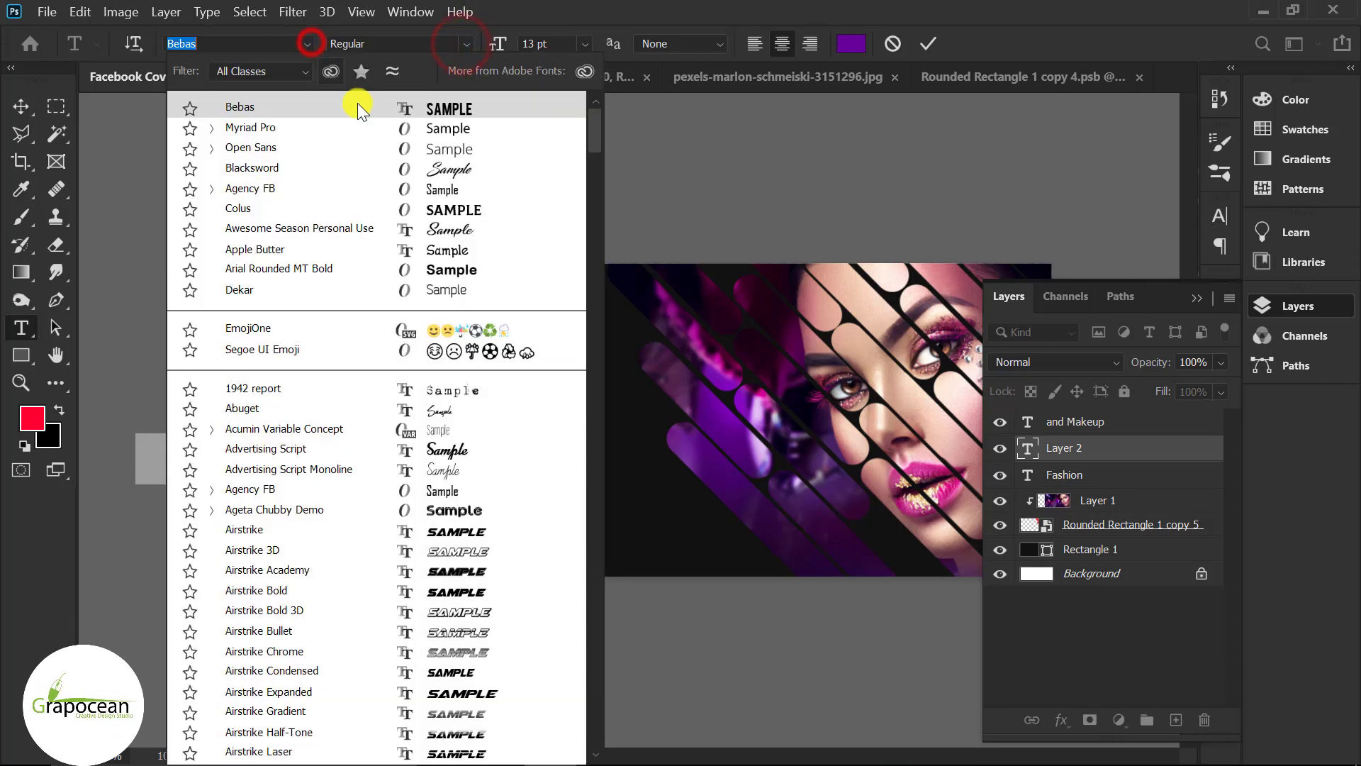
{"action": "left_click", "coordinate": [368, 148]}
{"action": "left_click_drag", "start_coordinate": [496, 43], "coordinate": [480, 43]}
Step: Recolor the website address to white
{"action": "left_click", "coordinate": [851, 43]}
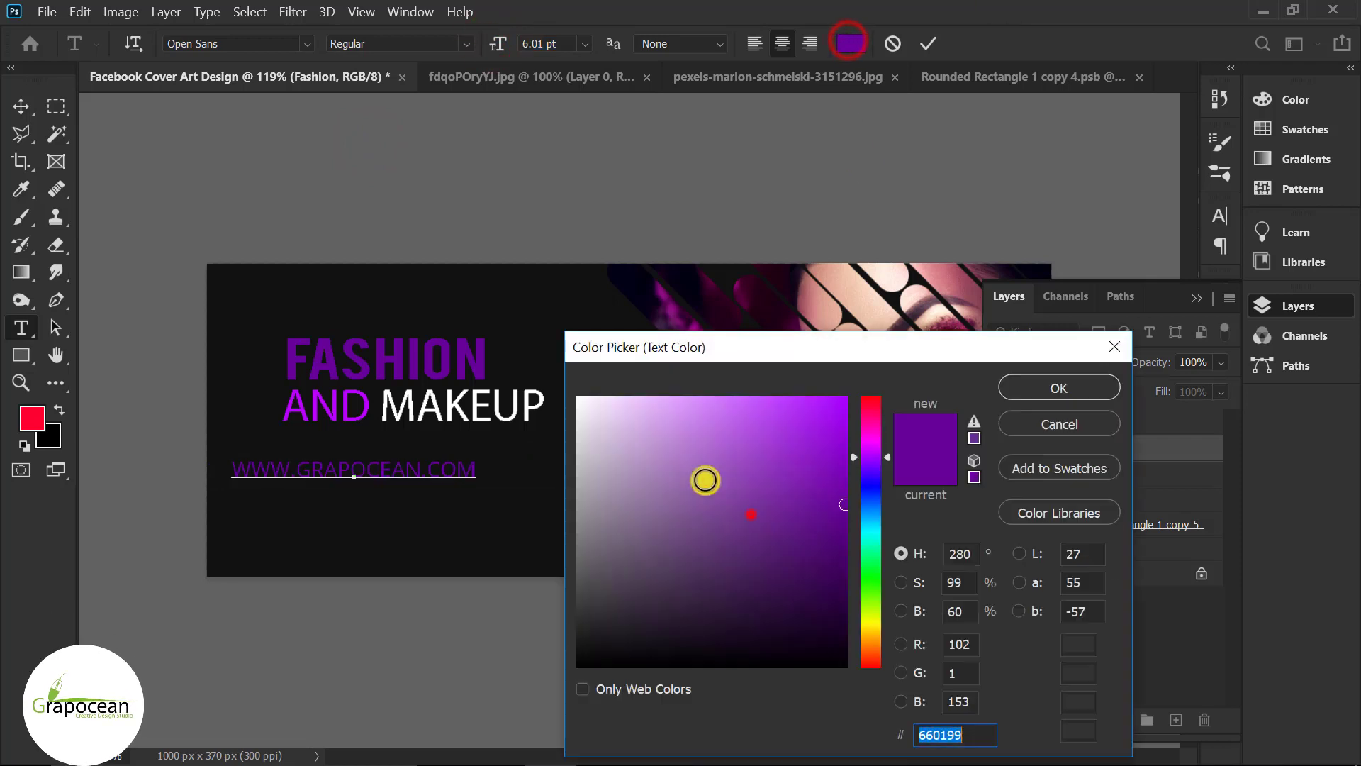
{"action": "left_click_drag", "start_coordinate": [705, 480], "coordinate": [560, 397]}
{"action": "left_click", "coordinate": [1051, 396]}
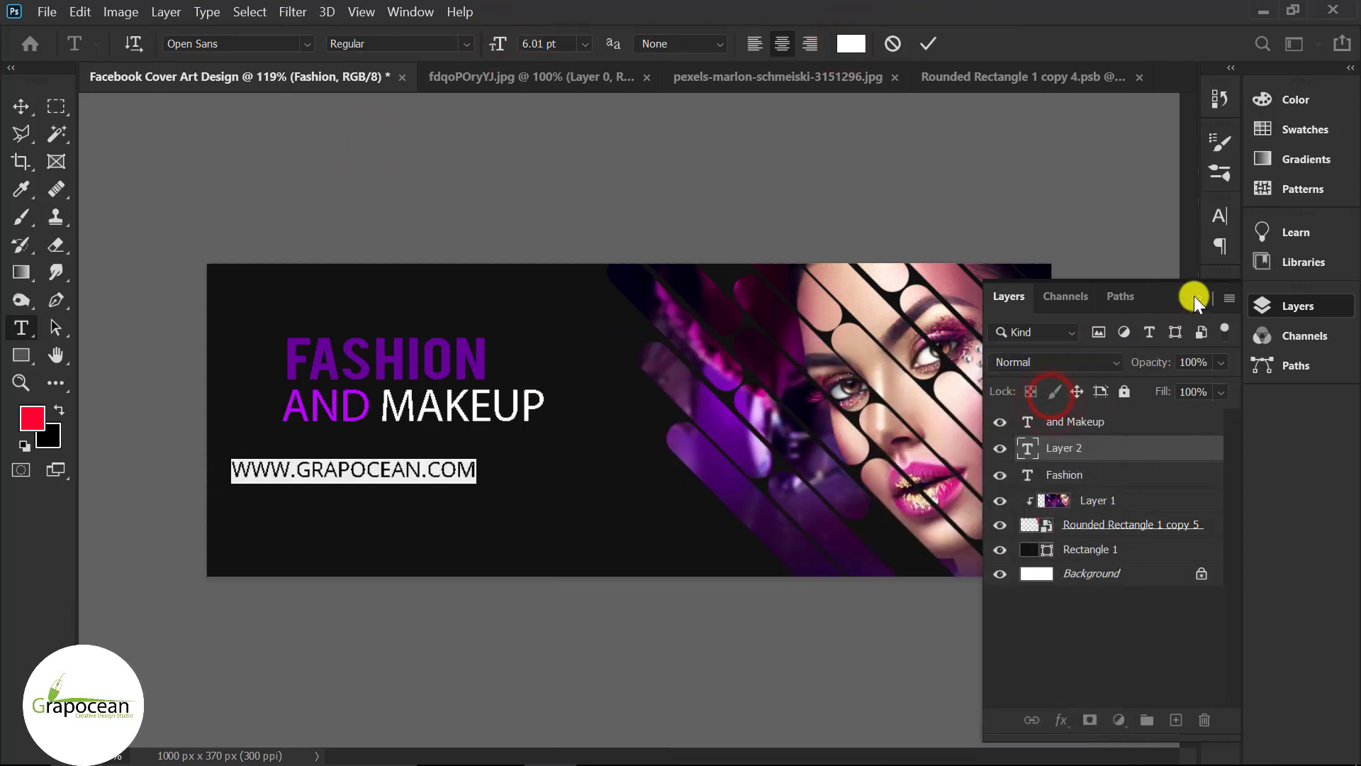
Step: Turn off all caps for the website address and reduce its size to 4.01 pt
{"action": "left_click", "coordinate": [1193, 296]}
{"action": "left_click", "coordinate": [1043, 361]}
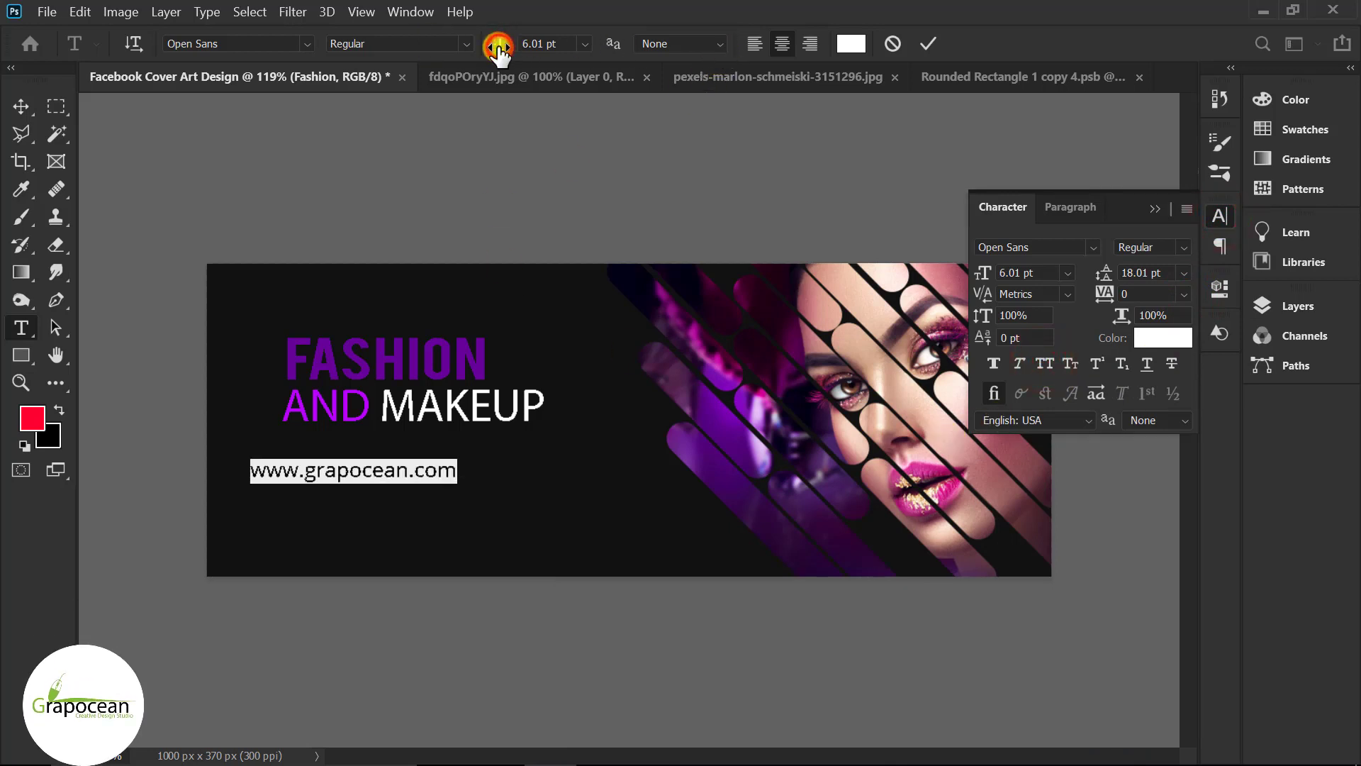
{"action": "left_click_drag", "start_coordinate": [498, 50], "coordinate": [303, 82]}
Step: Move the website address up close beneath AND MAKEUP, lining up its start with the headline's left edge
{"action": "left_click", "coordinate": [21, 106]}
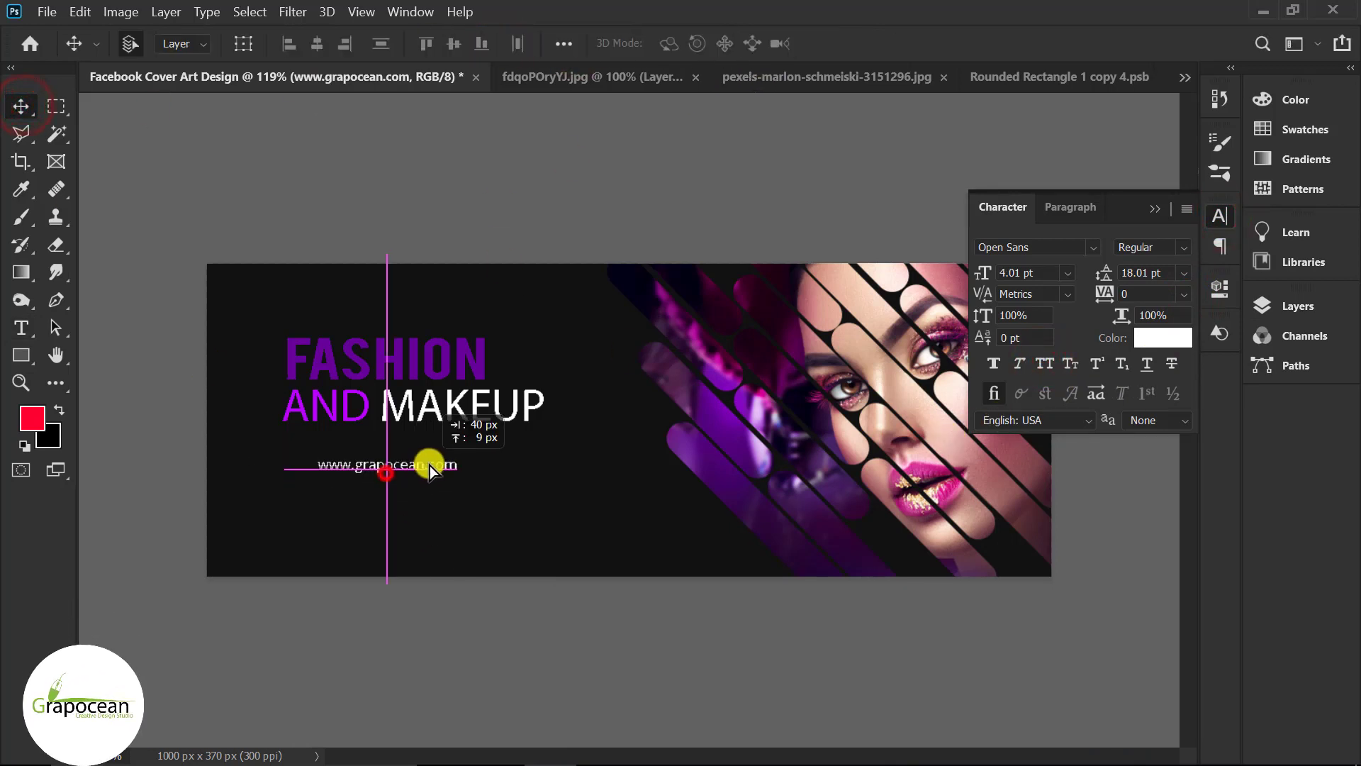
{"action": "left_click_drag", "start_coordinate": [407, 447], "coordinate": [390, 446]}
{"action": "key", "text": "ctrl+minus"}
{"action": "key", "text": "ctrl+minus"}
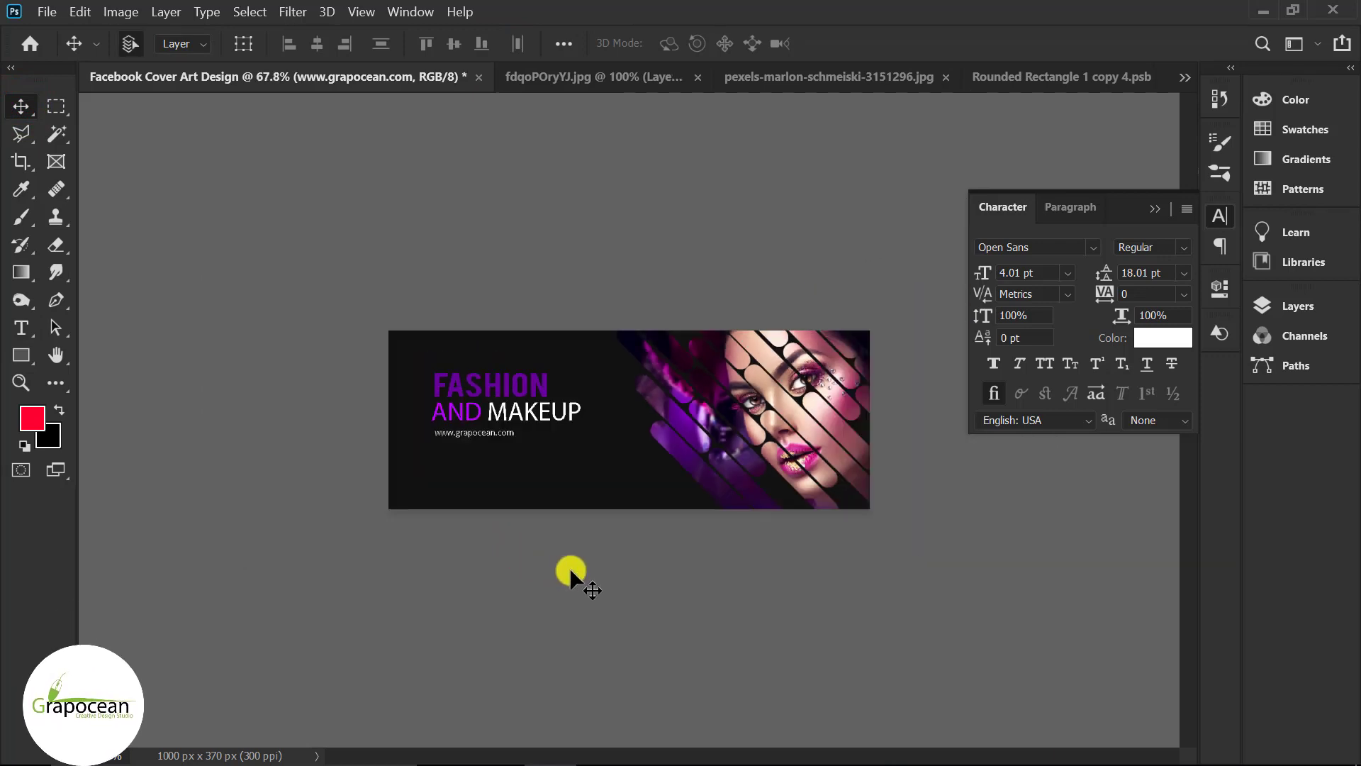
Step: Nudge AND MAKEUP slightly right, then lower the website address a little and align its left edge with FASHION
{"action": "scroll", "coordinate": [380, 462], "scroll_direction": "up", "scroll_amount": 8}
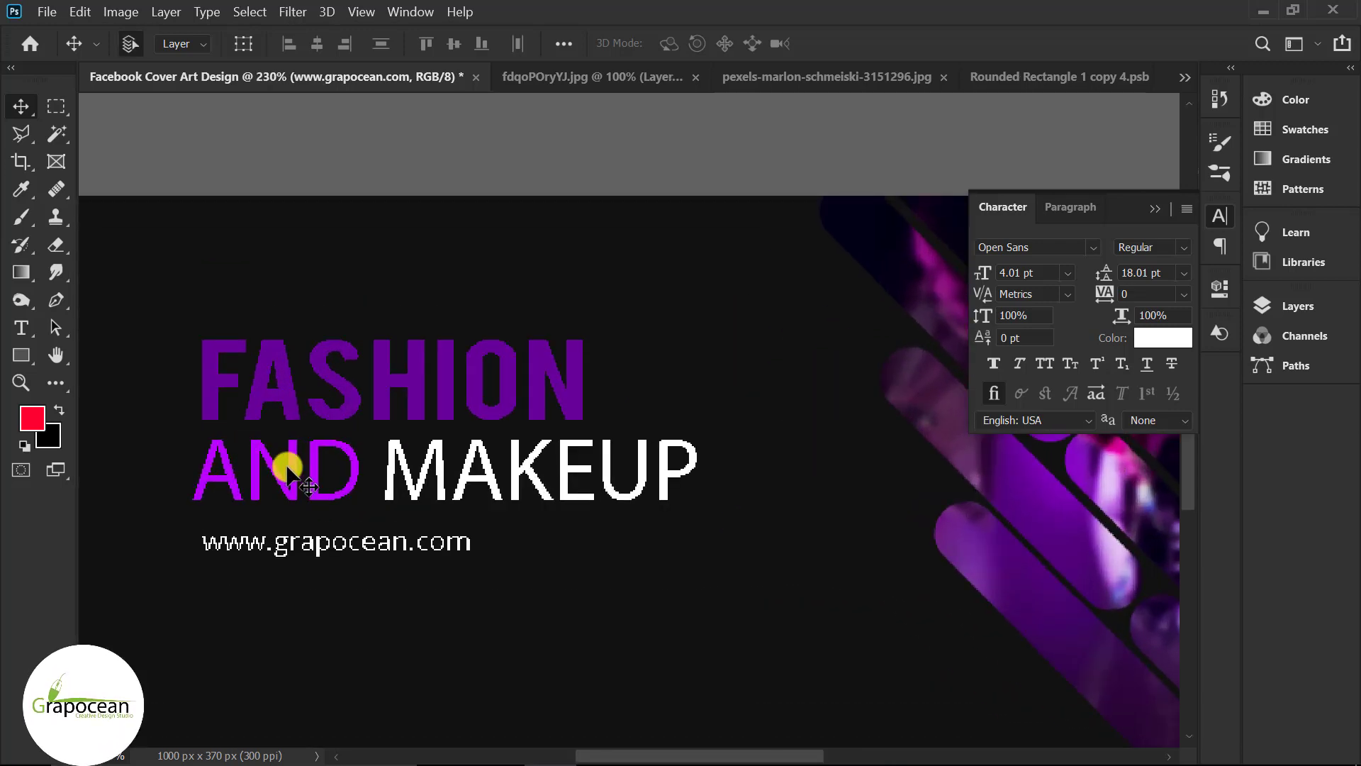
{"action": "left_click", "coordinate": [285, 476]}
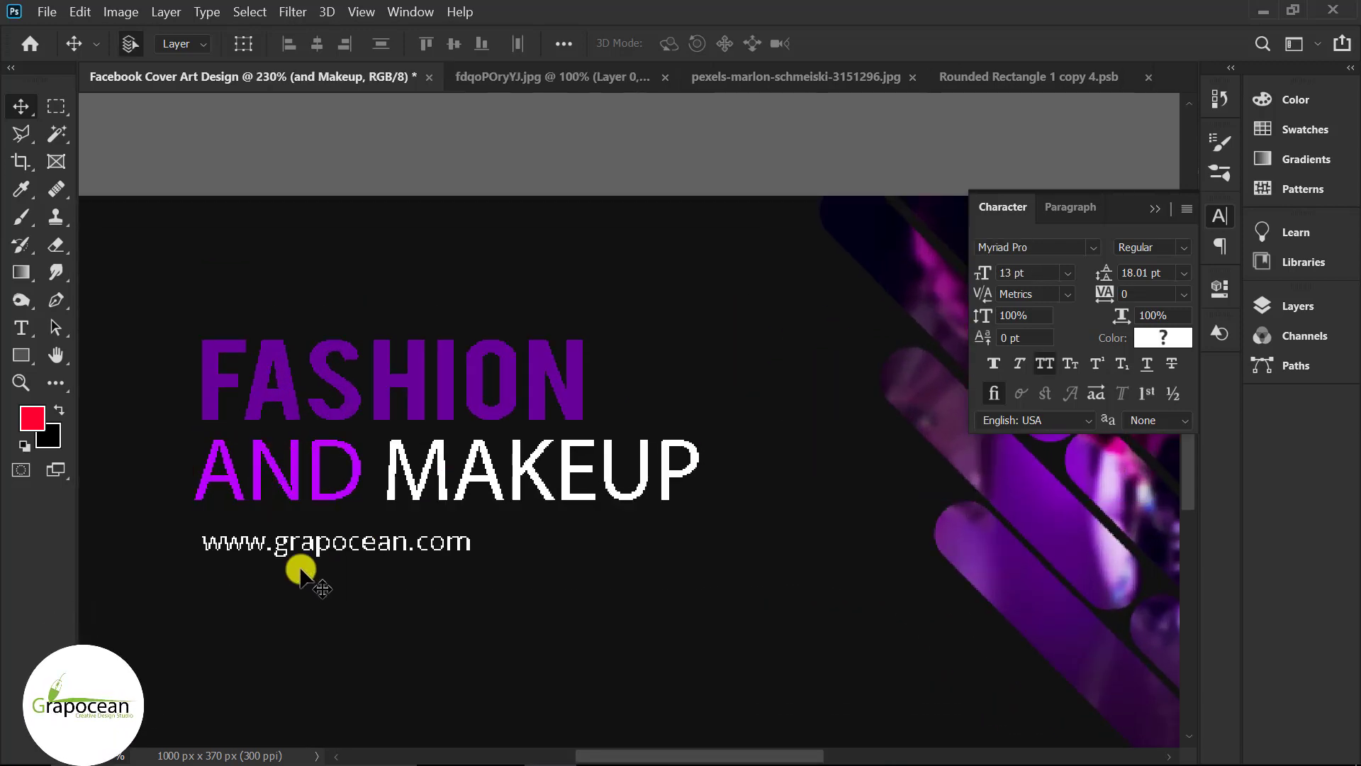
{"action": "scroll", "coordinate": [308, 561], "scroll_direction": "up", "scroll_amount": 2}
{"action": "mouse_move", "coordinate": [317, 542]}
{"action": "left_mouse_down"}
{"action": "mouse_move", "coordinate": [319, 524]}
{"action": "mouse_move", "coordinate": [307, 532]}
{"action": "mouse_move", "coordinate": [334, 560]}
{"action": "left_mouse_up"}
{"action": "scroll", "coordinate": [333, 560], "scroll_direction": "down", "scroll_amount": 5}
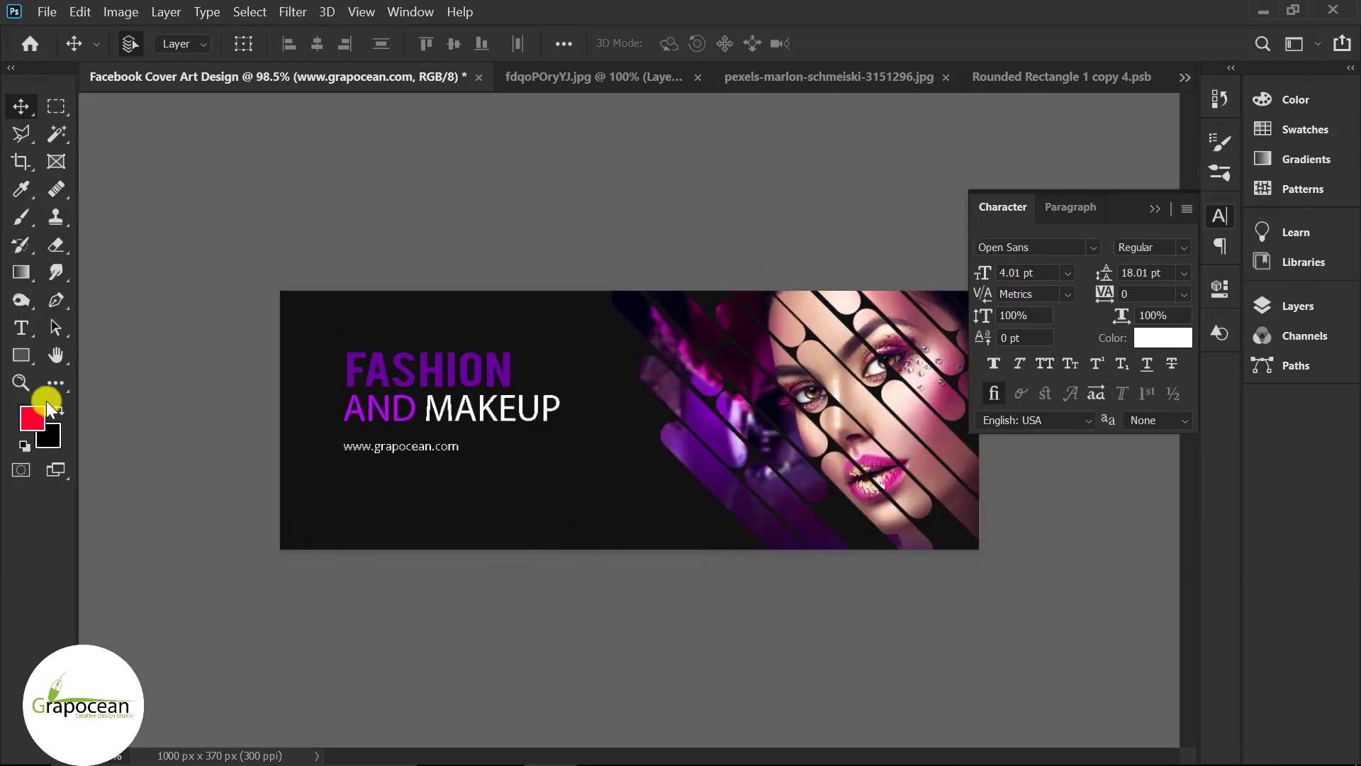
{"action": "scroll", "coordinate": [374, 461], "scroll_direction": "up", "scroll_amount": 1}
{"action": "left_click_drag", "start_coordinate": [372, 461], "coordinate": [376, 460]}
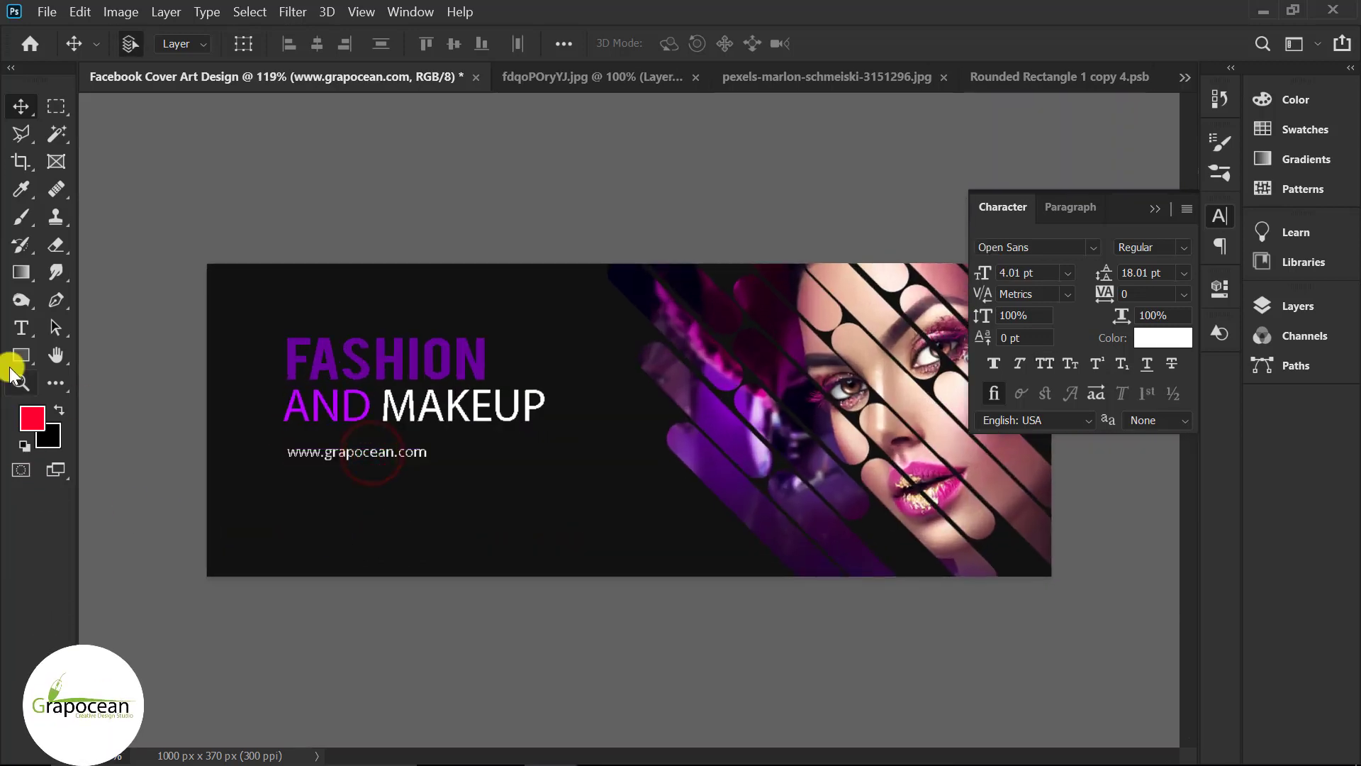
Step: Draw a rounded rectangle about 153 × 41 px with 10 px corner radius below the website address
{"action": "right_click", "coordinate": [16, 352]}
{"action": "left_click", "coordinate": [94, 372]}
{"action": "left_click_drag", "start_coordinate": [300, 493], "coordinate": [506, 540]}
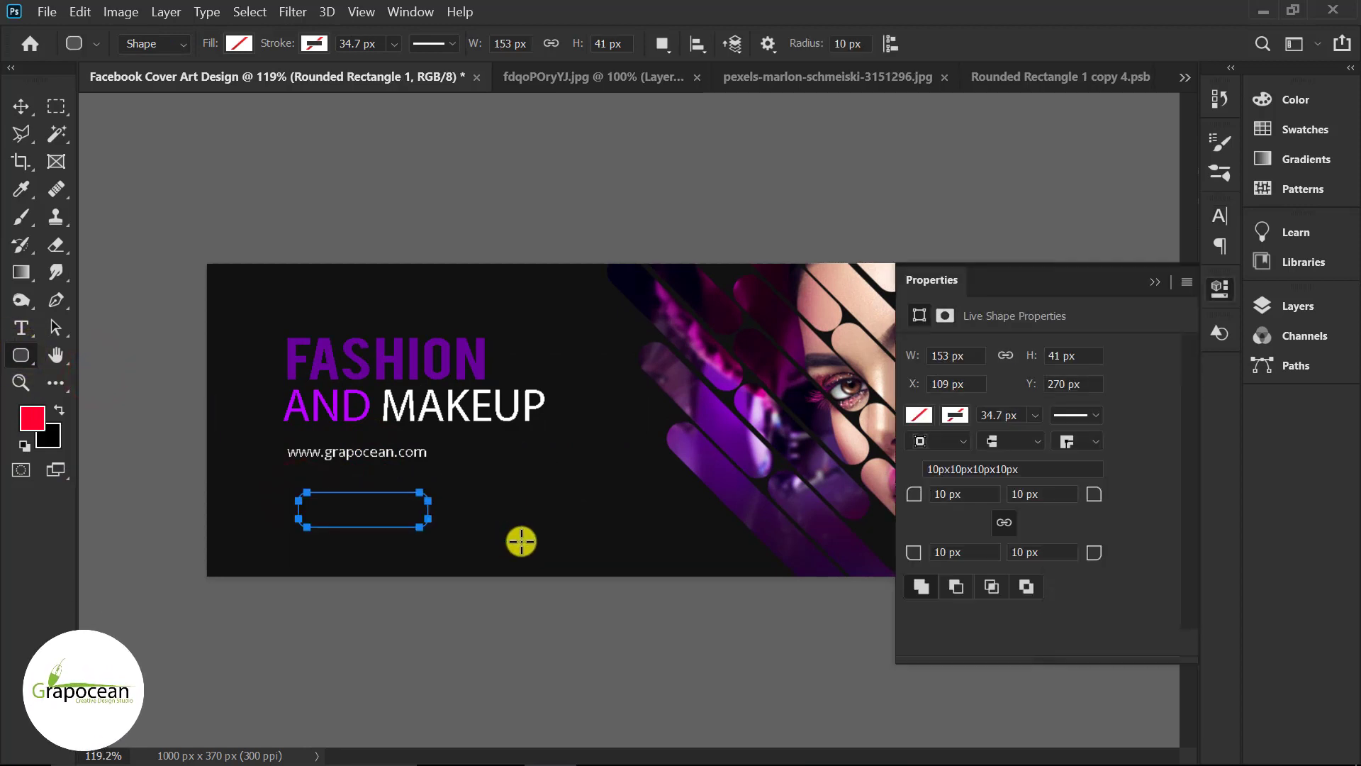
{"action": "left_click", "coordinate": [1154, 283]}
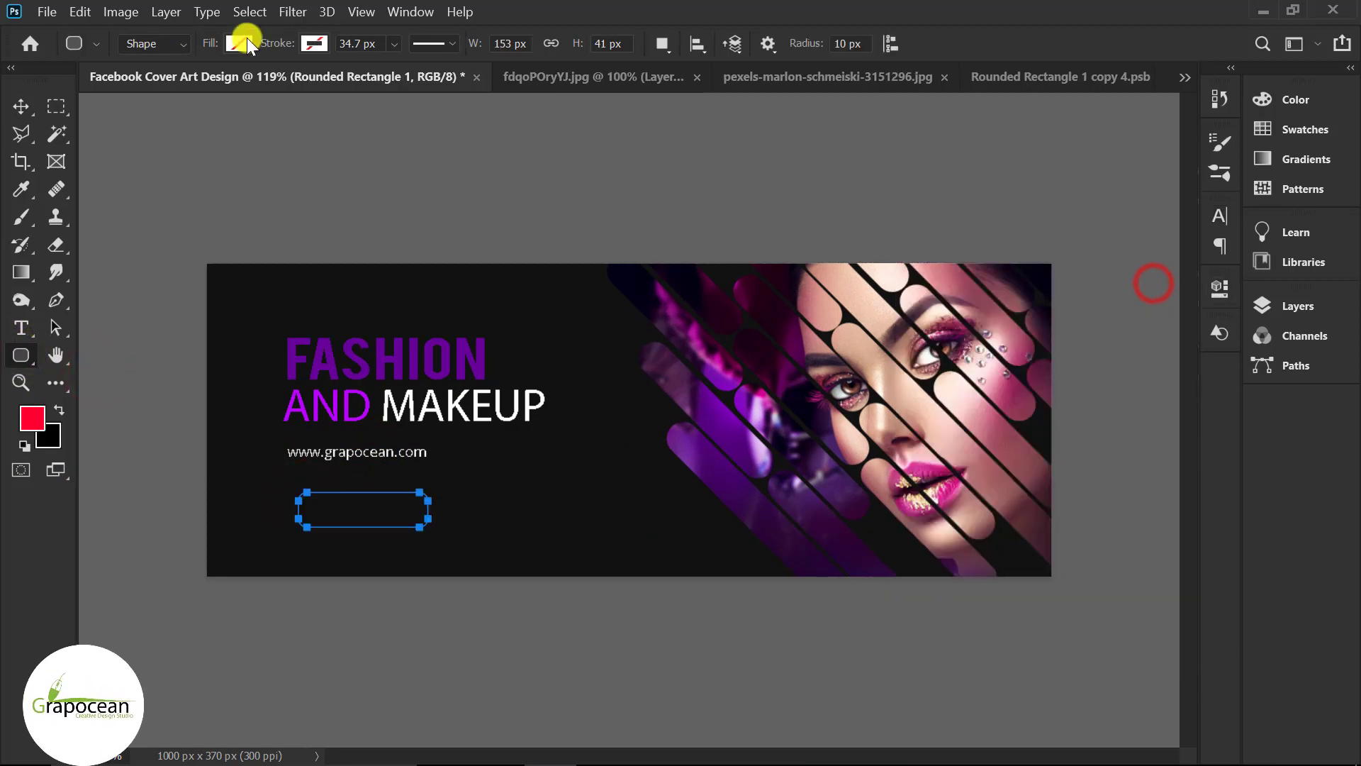
Step: Fill the rounded rectangle with the dark blue linear gradient preset at 90°
{"action": "left_click", "coordinate": [243, 41]}
{"action": "left_click", "coordinate": [188, 80]}
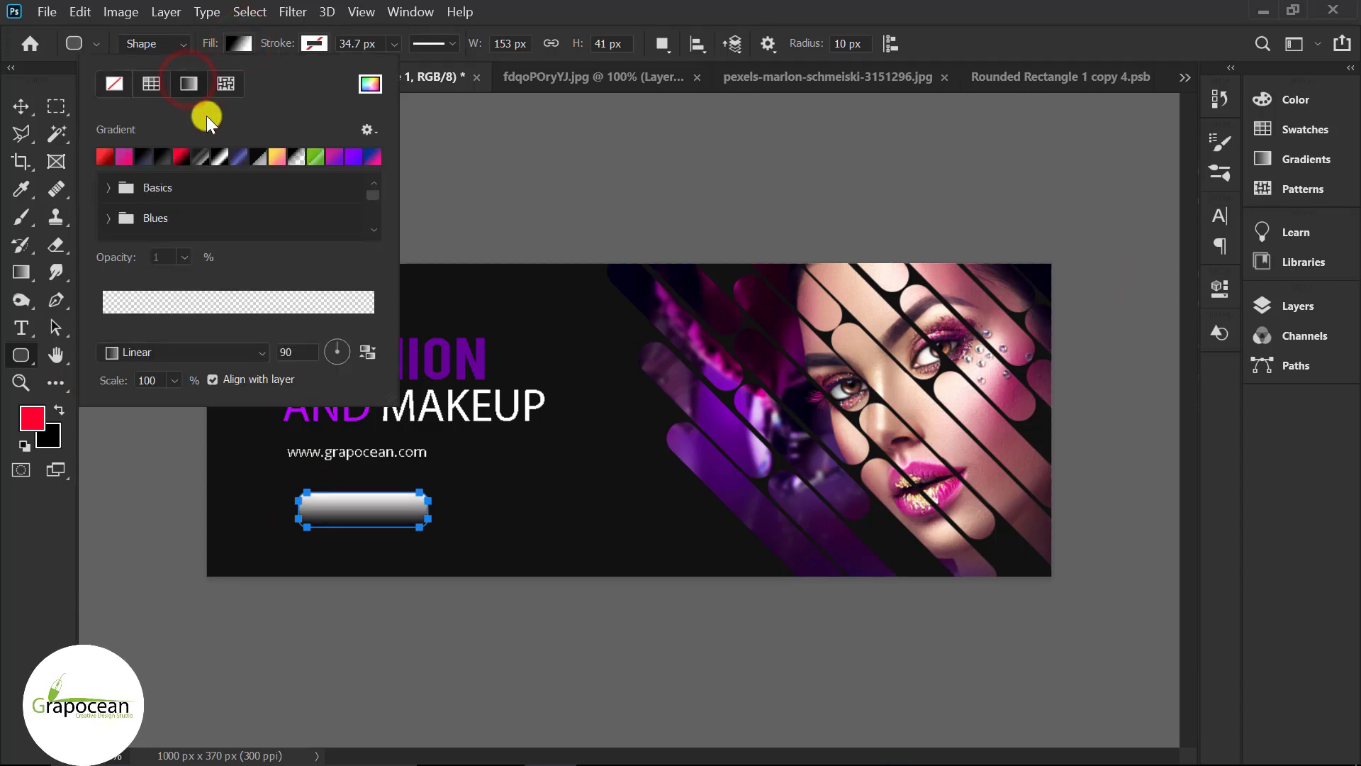
{"action": "left_click", "coordinate": [204, 156]}
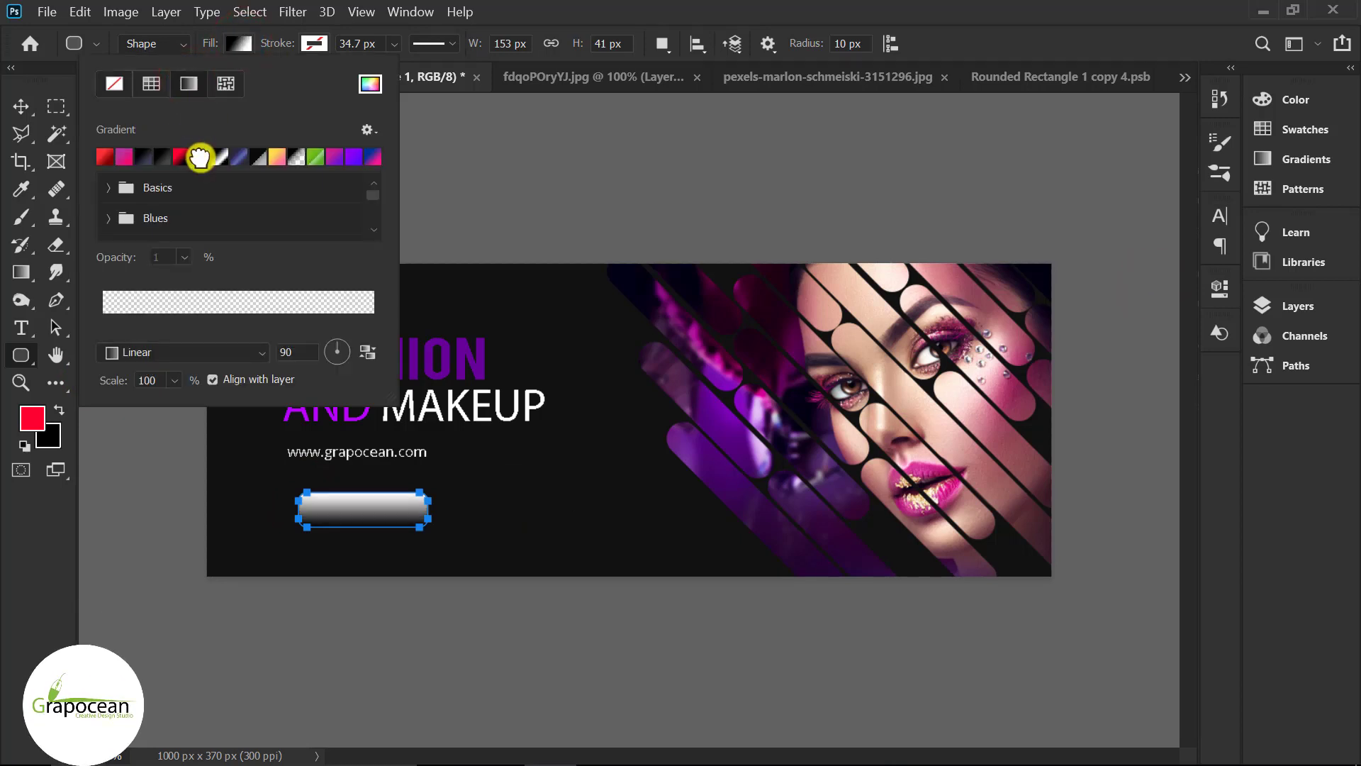
{"action": "left_click", "coordinate": [237, 158]}
{"action": "left_click", "coordinate": [23, 107]}
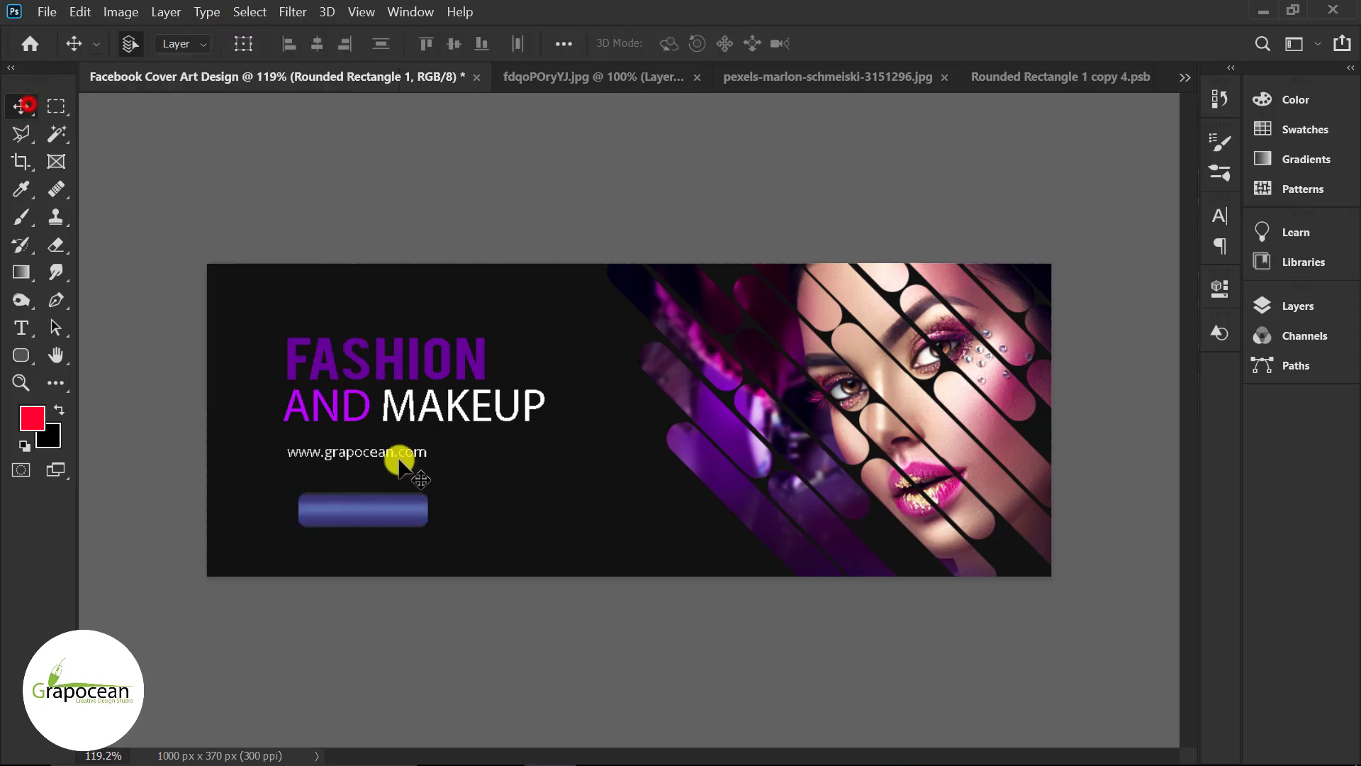
Step: Add a text layer reading Buy Now beside the blue rounded rectangle
{"action": "left_click", "coordinate": [21, 330]}
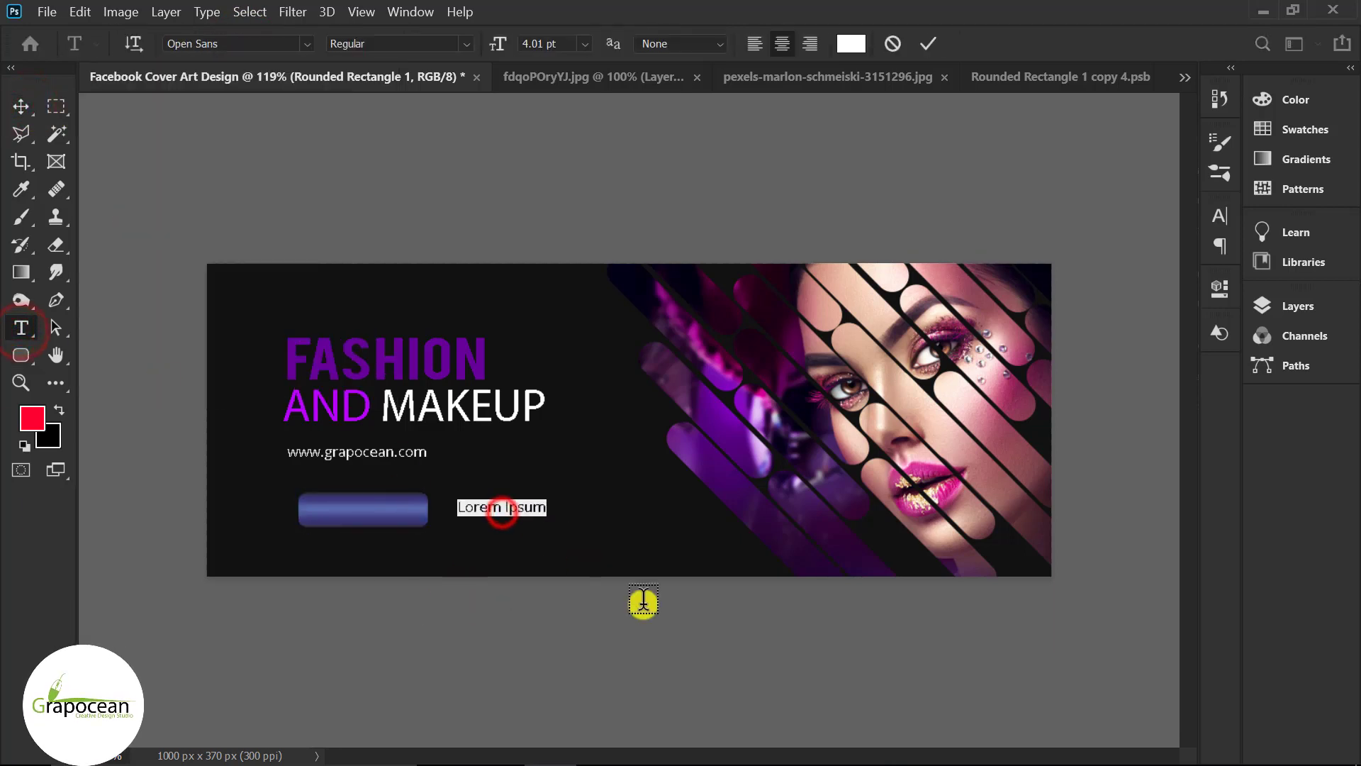
{"action": "key", "text": "BackSpace"}
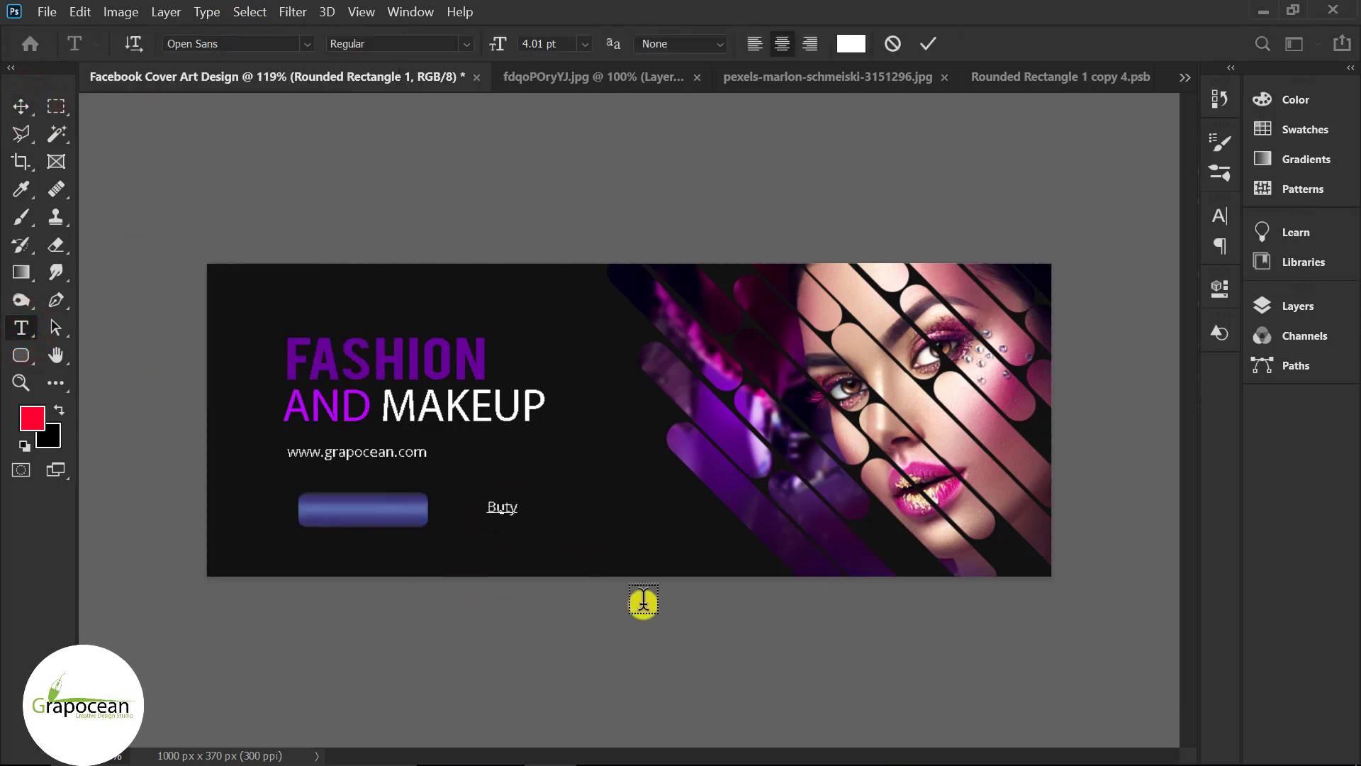
{"action": "type", "text": "Buy Now"}
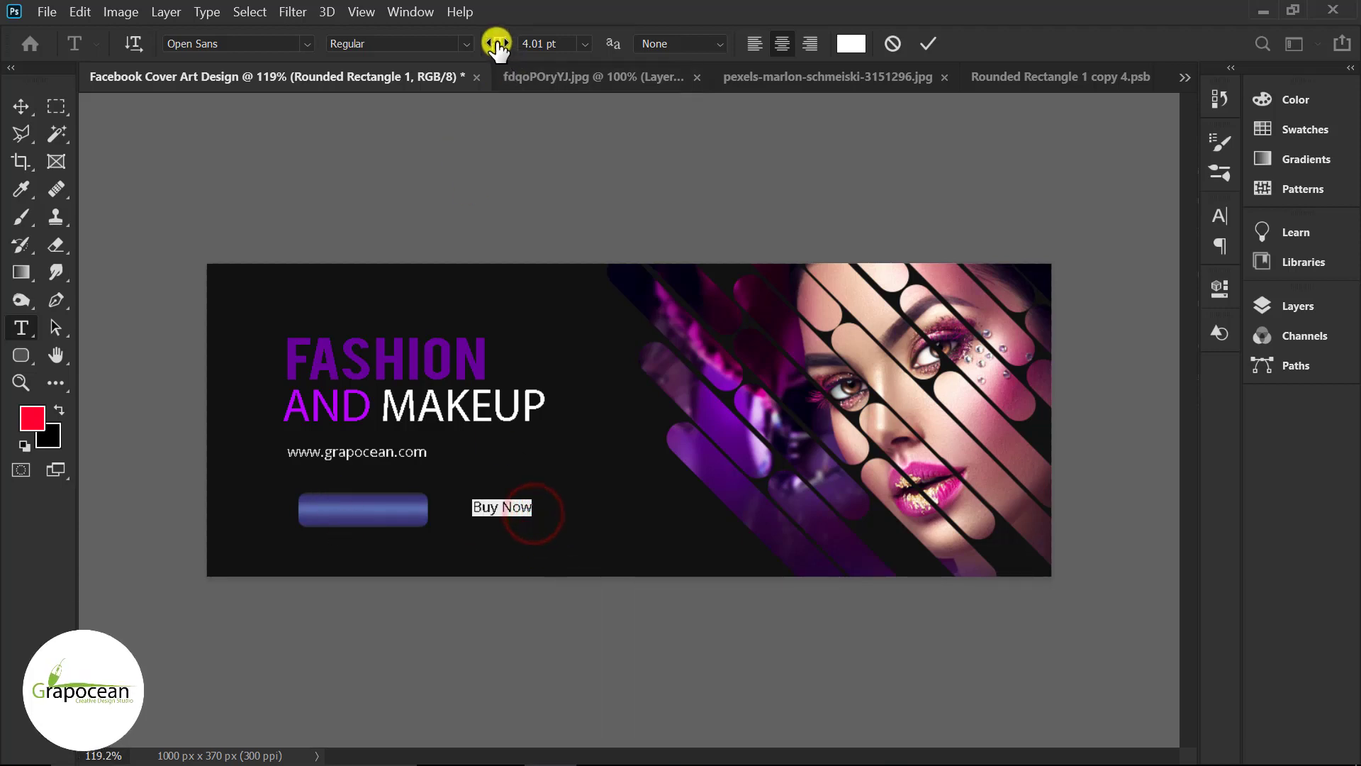
Step: Set the Buy Now text to 6.01 pt Open Sans Bold and center it on the blue rounded rectangle
{"action": "left_click_drag", "start_coordinate": [497, 43], "coordinate": [500, 45]}
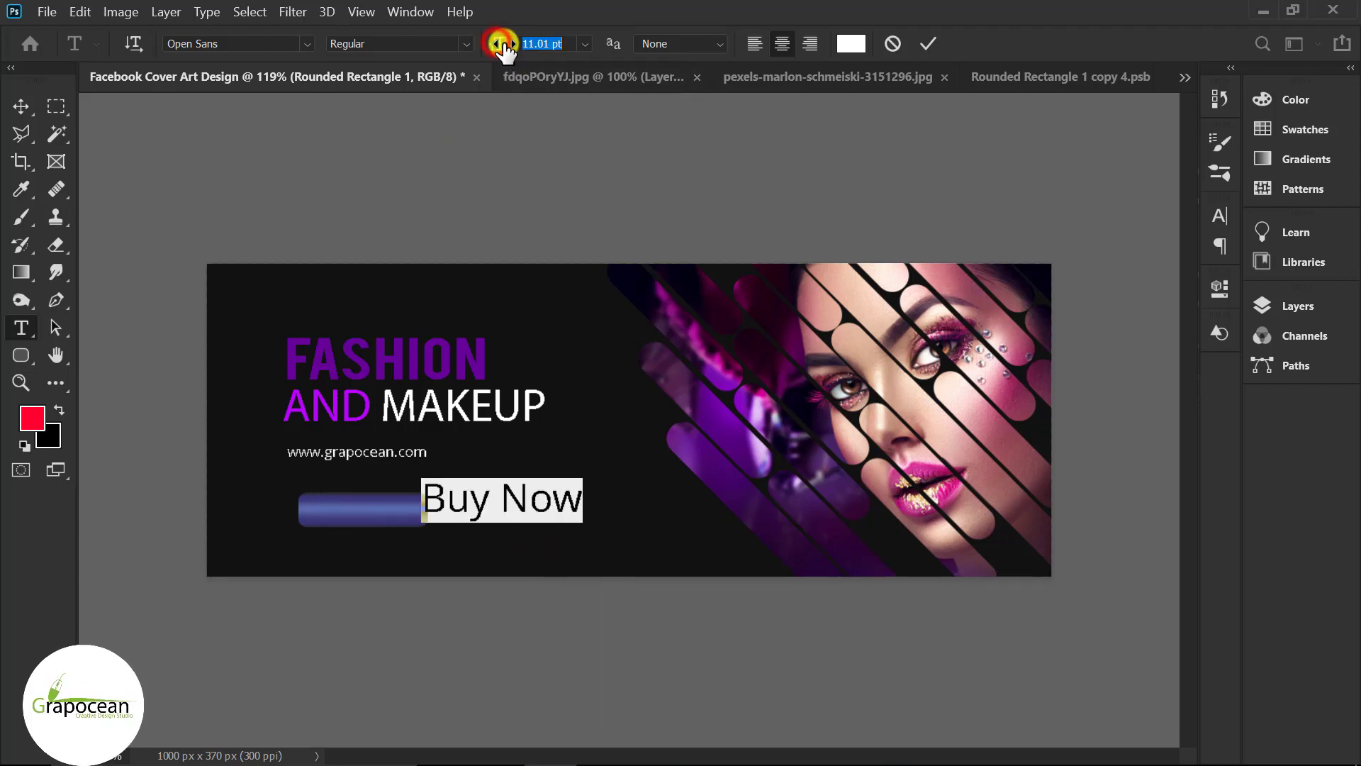
{"action": "left_click", "coordinate": [461, 44]}
{"action": "left_click", "coordinate": [426, 160]}
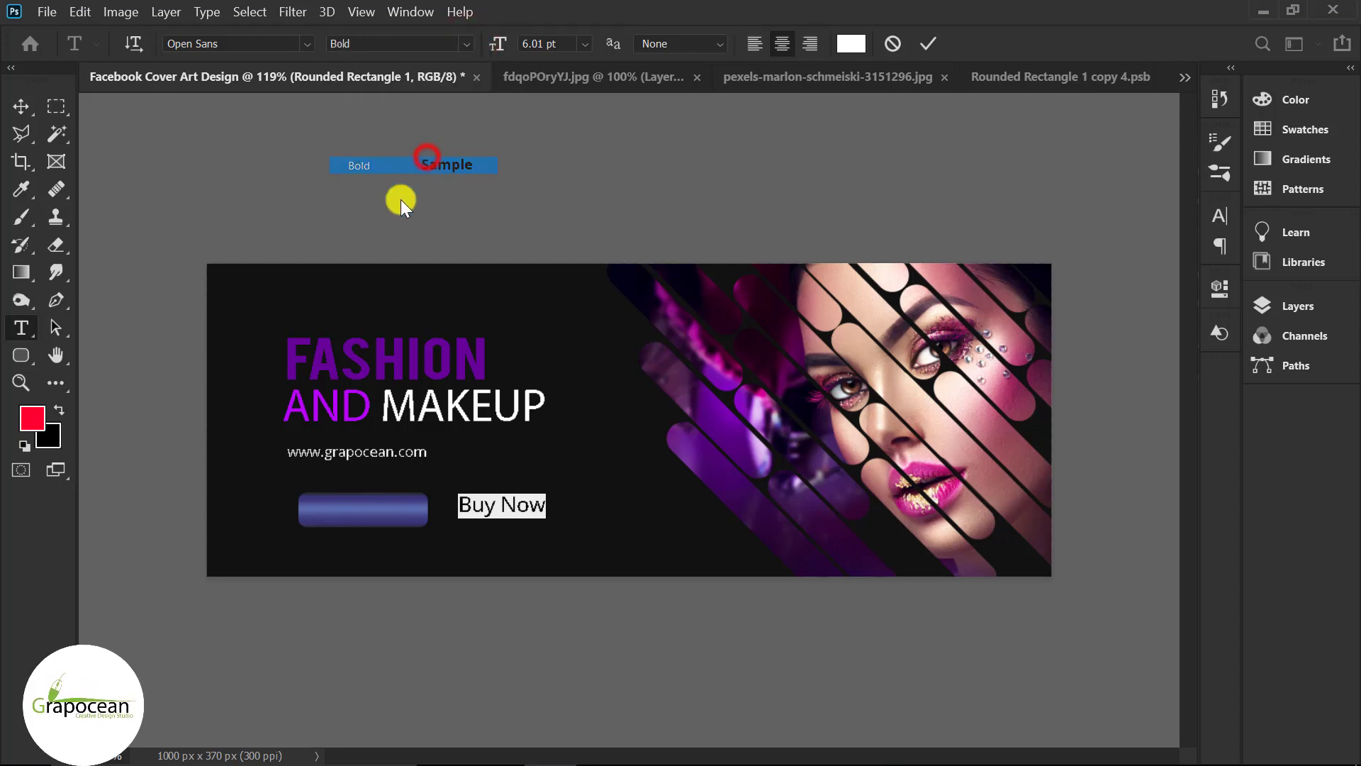
{"action": "left_click", "coordinate": [15, 108]}
{"action": "left_click_drag", "start_coordinate": [498, 507], "coordinate": [362, 512]}
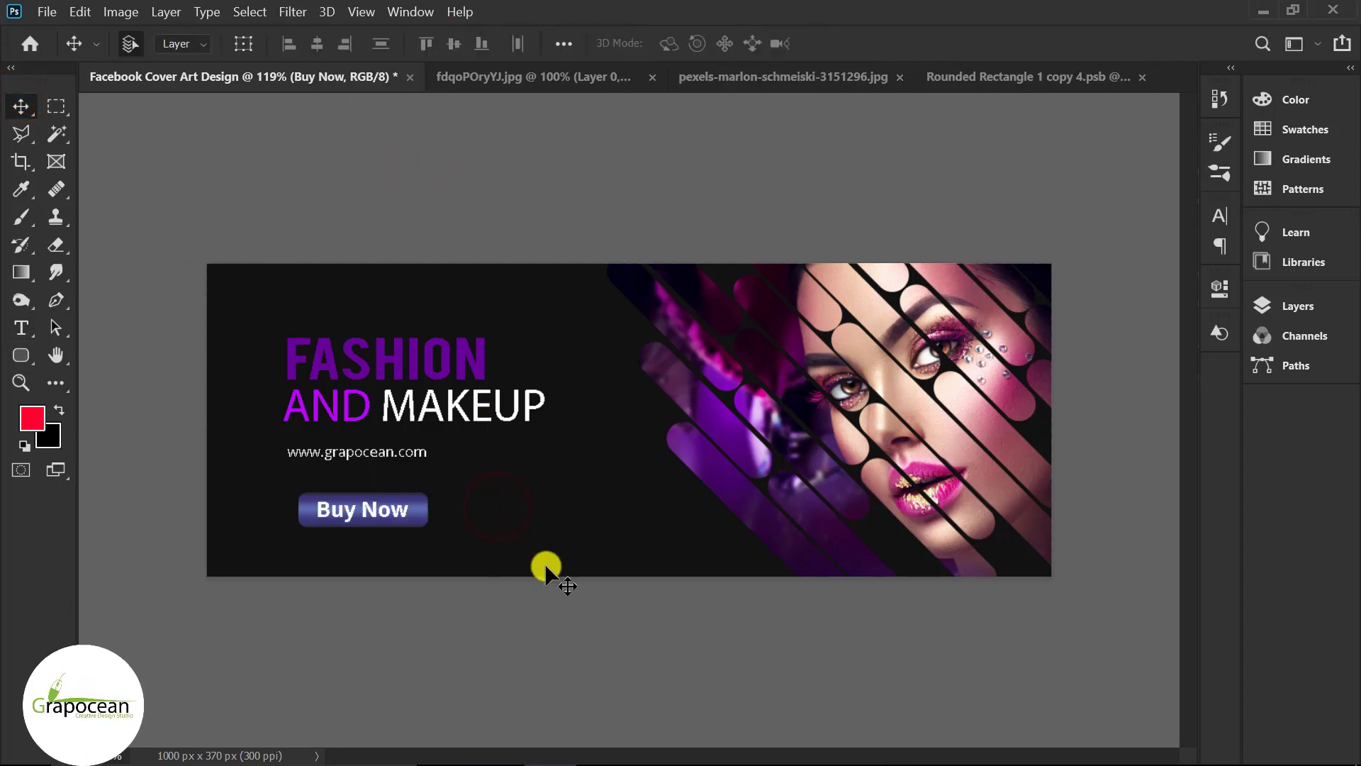